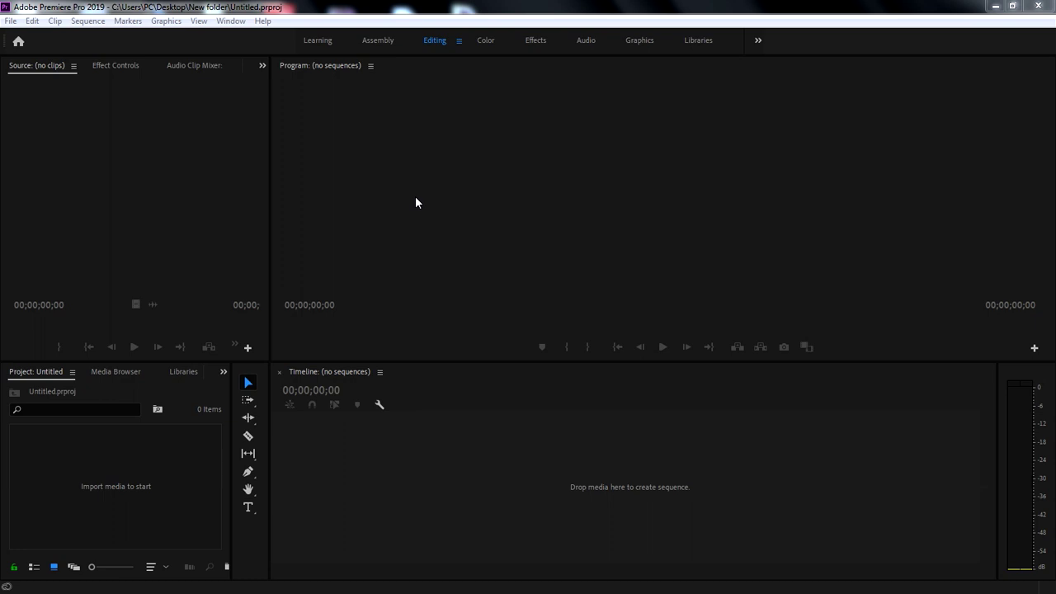
Import the Couple Looking At The View mp4 from Explorer into the Project panel.
{"action": "left_click", "coordinate": [415, 202]}
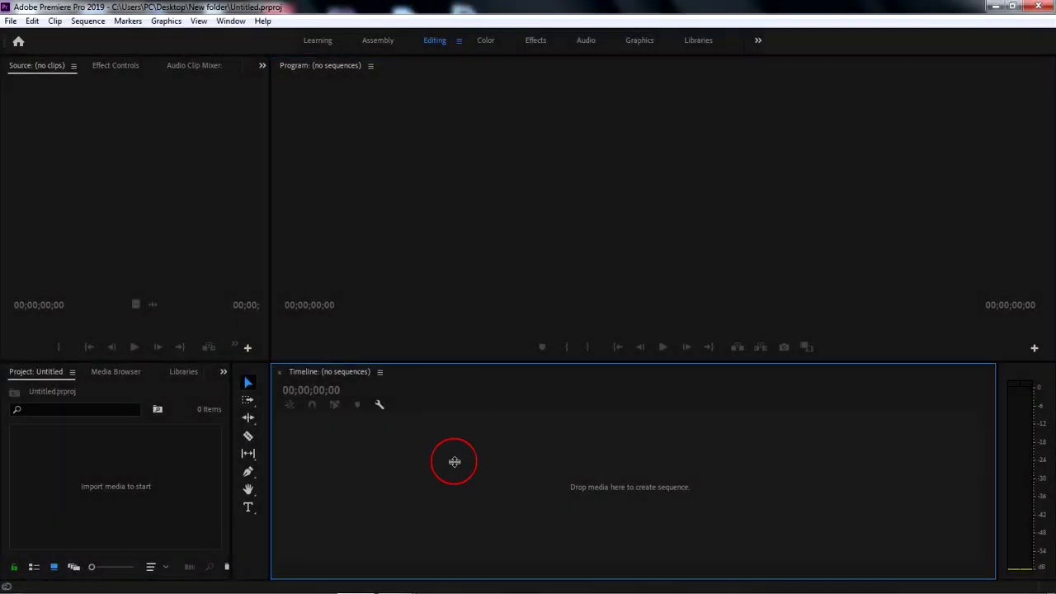
{"action": "left_click", "coordinate": [442, 206]}
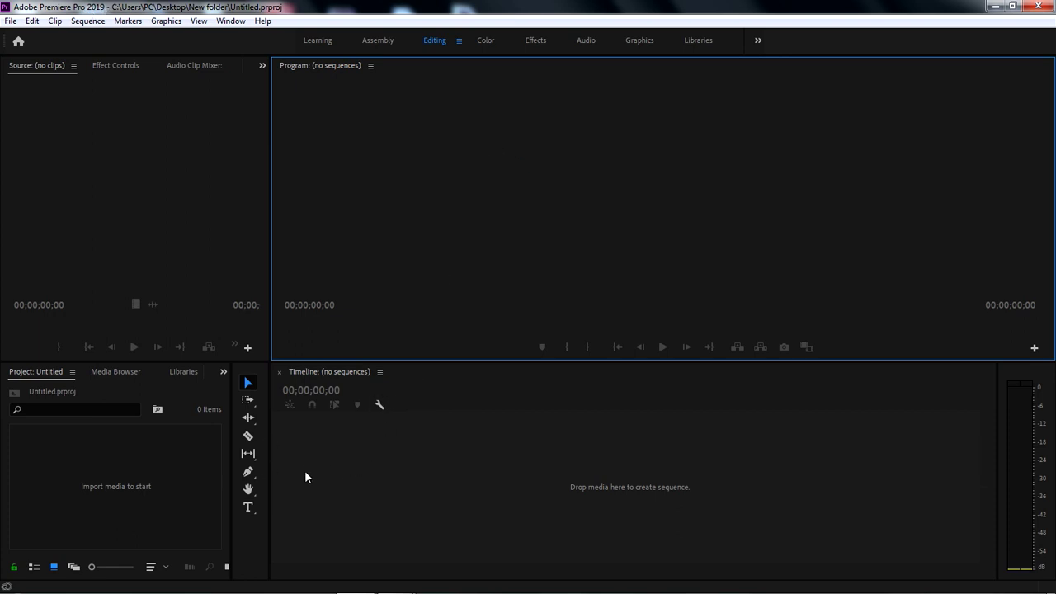
{"action": "mouse_move", "coordinate": [394, 581]}
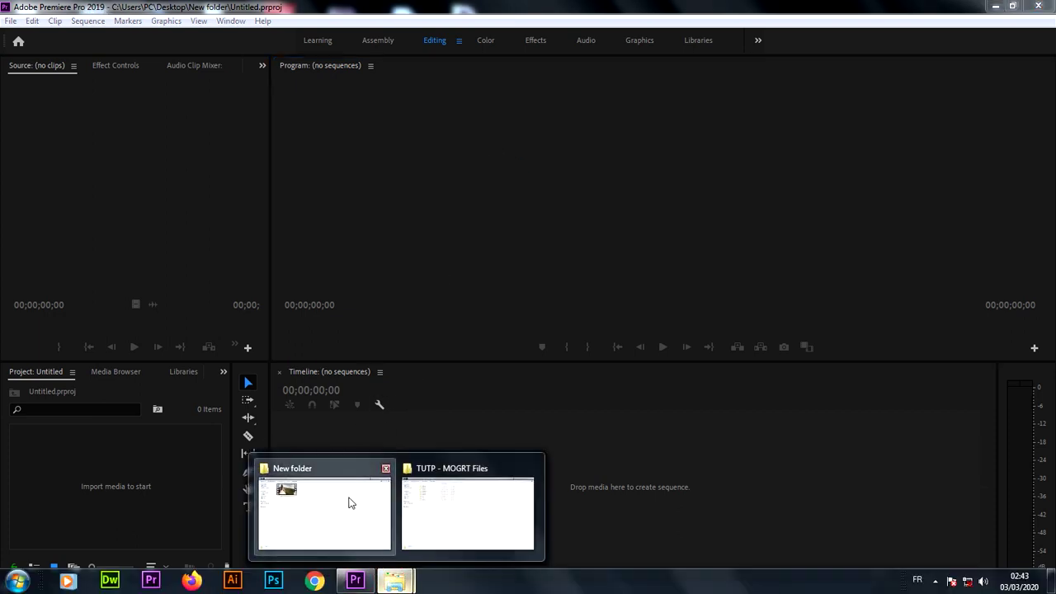
{"action": "left_click", "coordinate": [349, 500]}
{"action": "left_click", "coordinate": [295, 170]}
{"action": "left_click_drag", "start_coordinate": [380, 116], "coordinate": [206, 158]}
{"action": "left_click", "coordinate": [330, 302]}
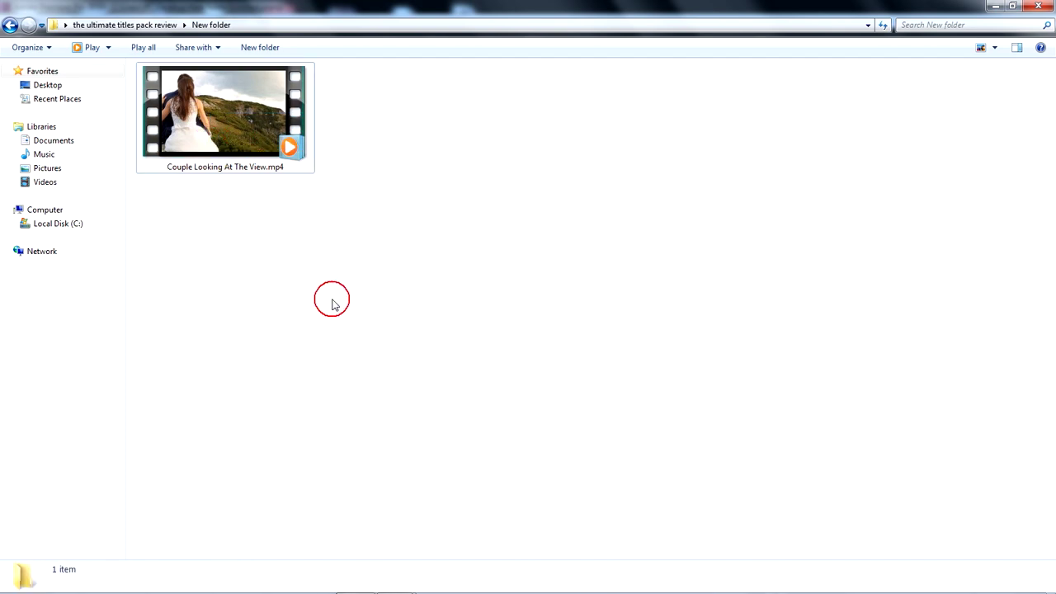
{"action": "left_click_drag", "start_coordinate": [245, 128], "coordinate": [177, 493]}
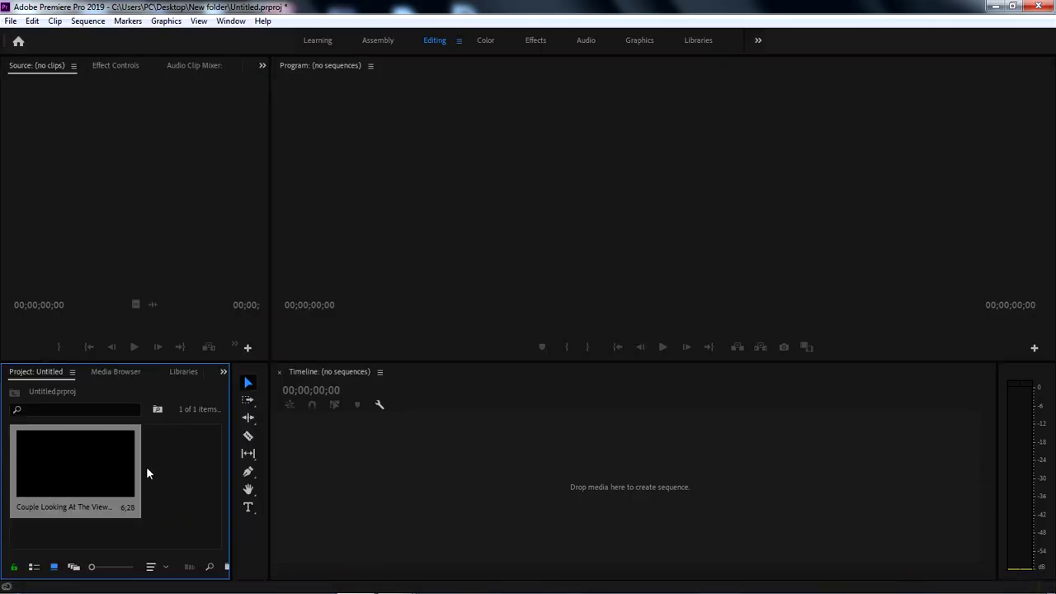
Create a new sequence from the couple clip and preview it around 00;00;01;20.
{"action": "right_click", "coordinate": [80, 462]}
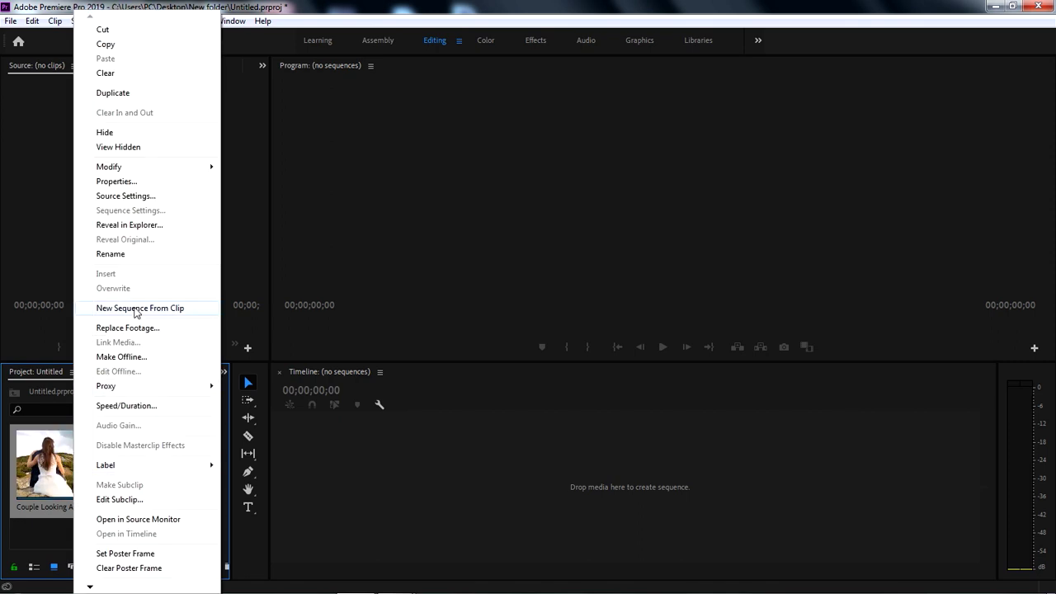
{"action": "left_click", "coordinate": [197, 311]}
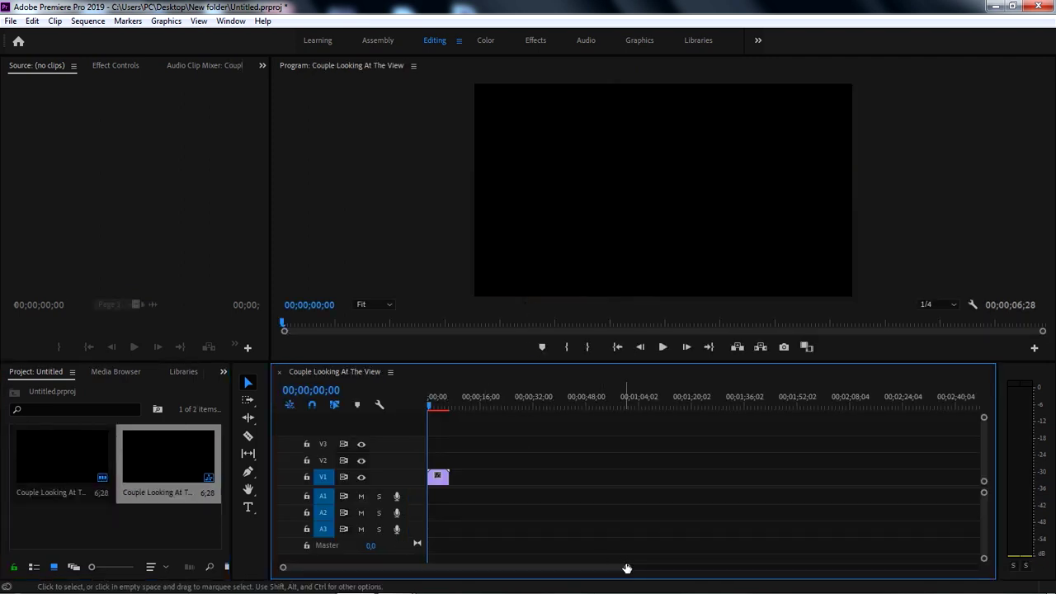
{"action": "left_click_drag", "start_coordinate": [627, 568], "coordinate": [495, 571]}
{"action": "left_click", "coordinate": [543, 406]}
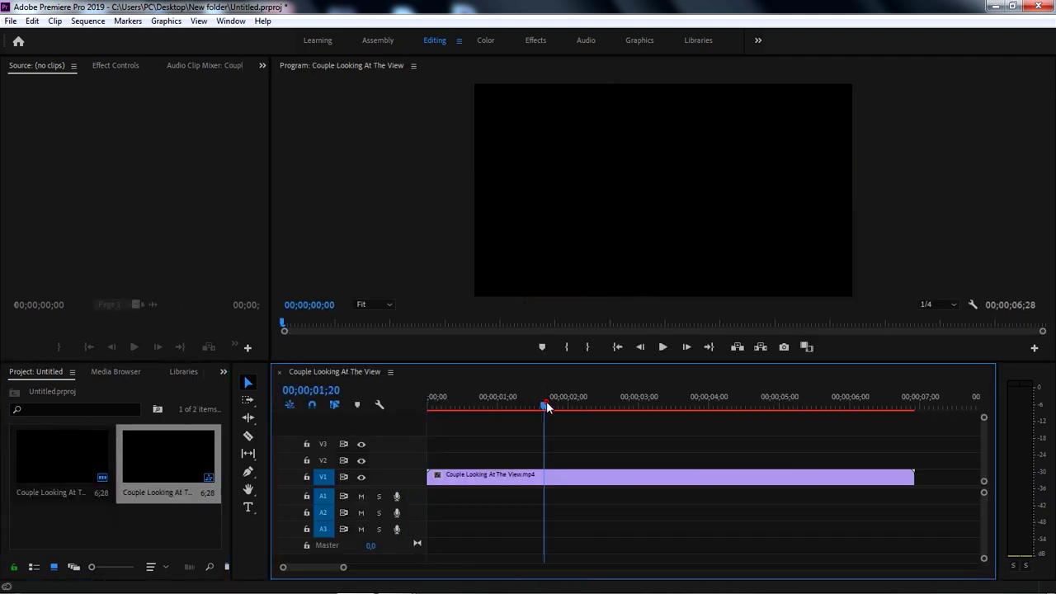
{"action": "mouse_move", "coordinate": [544, 404]}
{"action": "left_mouse_down"}
{"action": "mouse_move", "coordinate": [648, 404]}
{"action": "mouse_move", "coordinate": [552, 403]}
{"action": "left_mouse_up"}
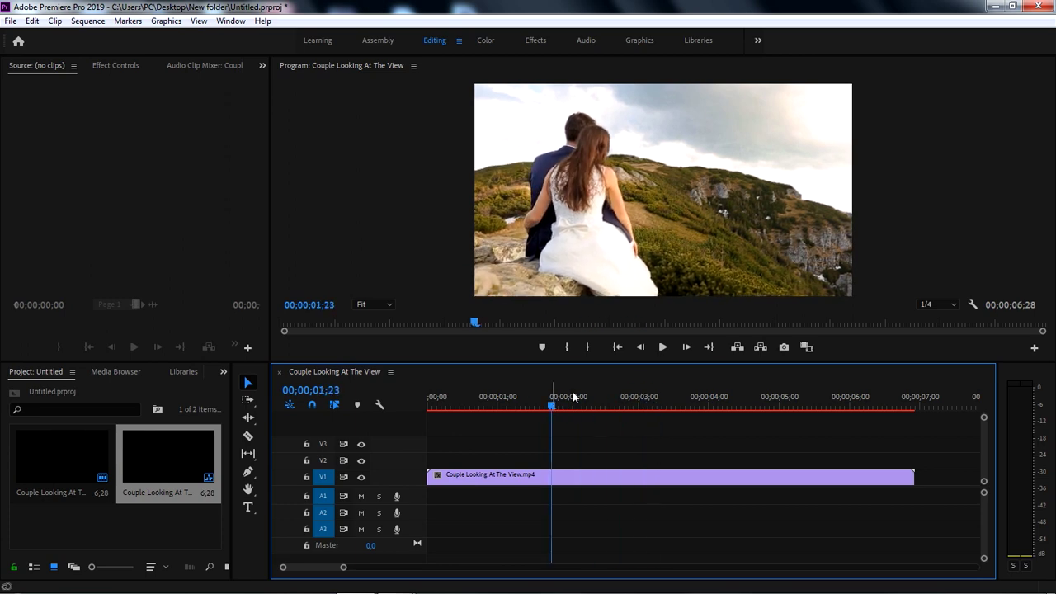
Switch to the Graphics workspace and scroll through the Essential Graphics My Templates list.
{"action": "left_click", "coordinate": [645, 42]}
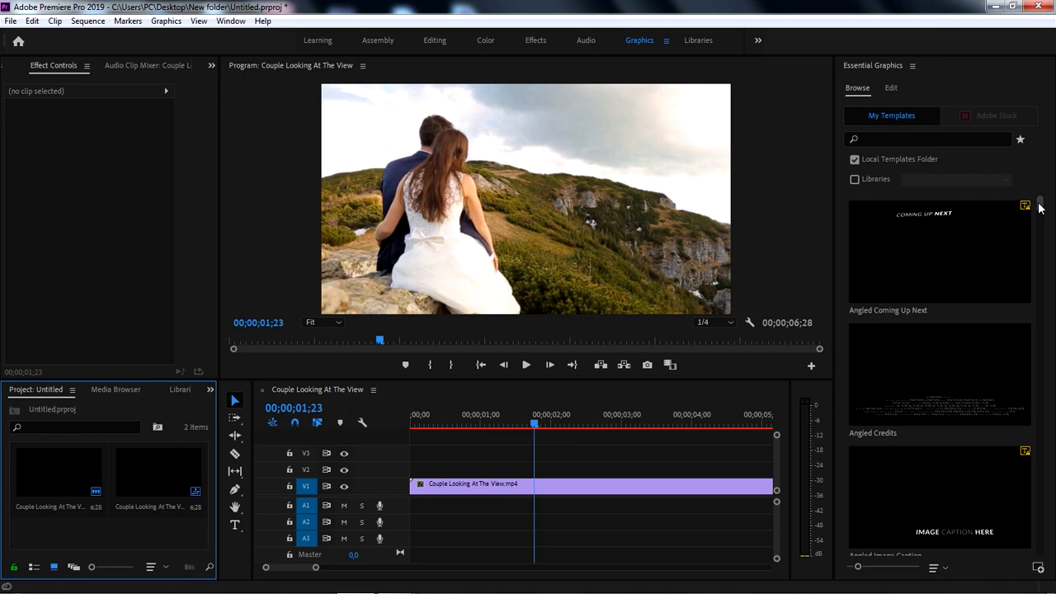
{"action": "left_click", "coordinate": [1040, 246]}
{"action": "left_click_drag", "start_coordinate": [1039, 246], "coordinate": [1039, 488]}
{"action": "left_click_drag", "start_coordinate": [1050, 405], "coordinate": [1042, 193]}
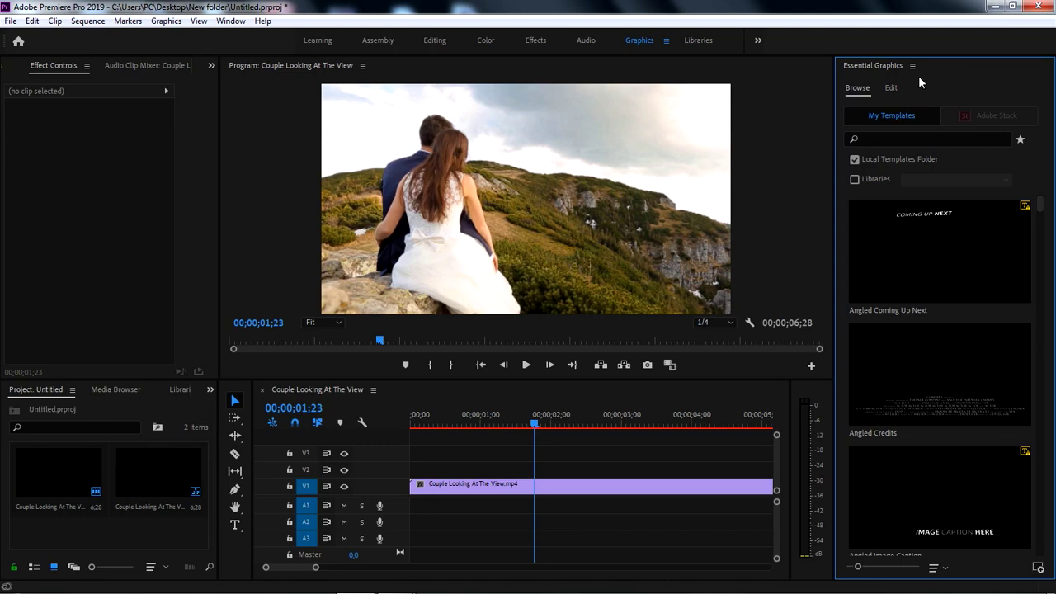
{"action": "mouse_move", "coordinate": [394, 581]}
{"action": "left_click", "coordinate": [448, 486]}
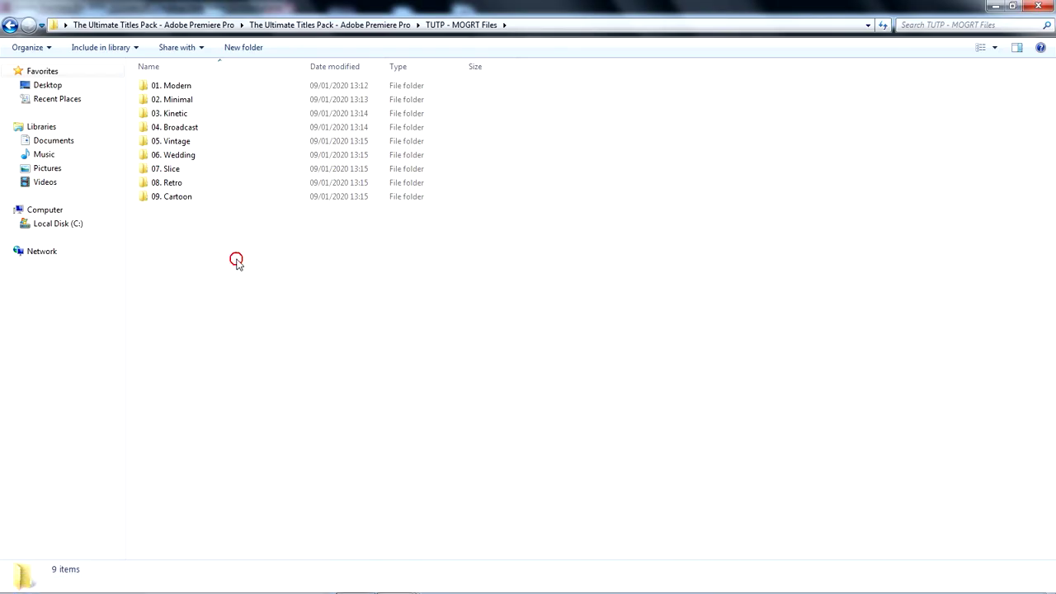
{"action": "left_click", "coordinate": [313, 25]}
{"action": "left_click", "coordinate": [198, 24]}
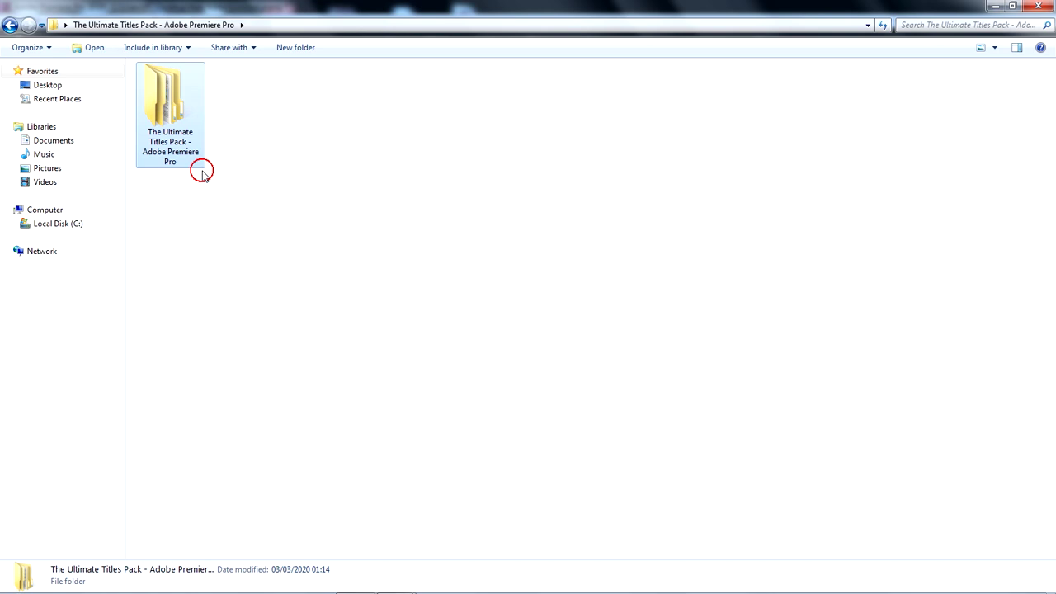
{"action": "left_click", "coordinate": [244, 187]}
{"action": "left_click", "coordinate": [174, 132]}
{"action": "double_click", "coordinate": [173, 132]}
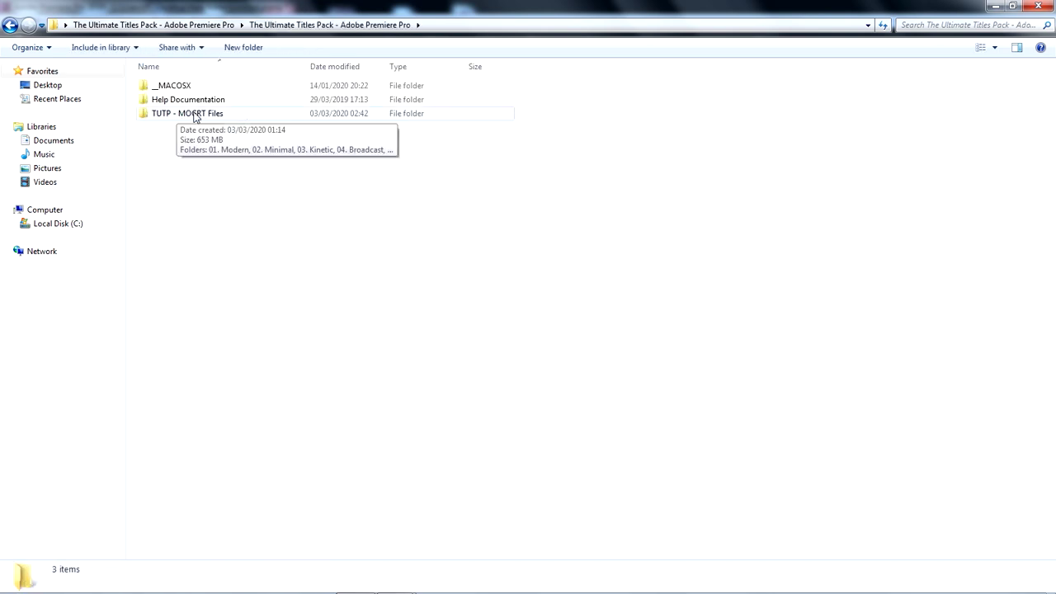
{"action": "double_click", "coordinate": [182, 117]}
{"action": "left_click_drag", "start_coordinate": [188, 257], "coordinate": [239, 253]}
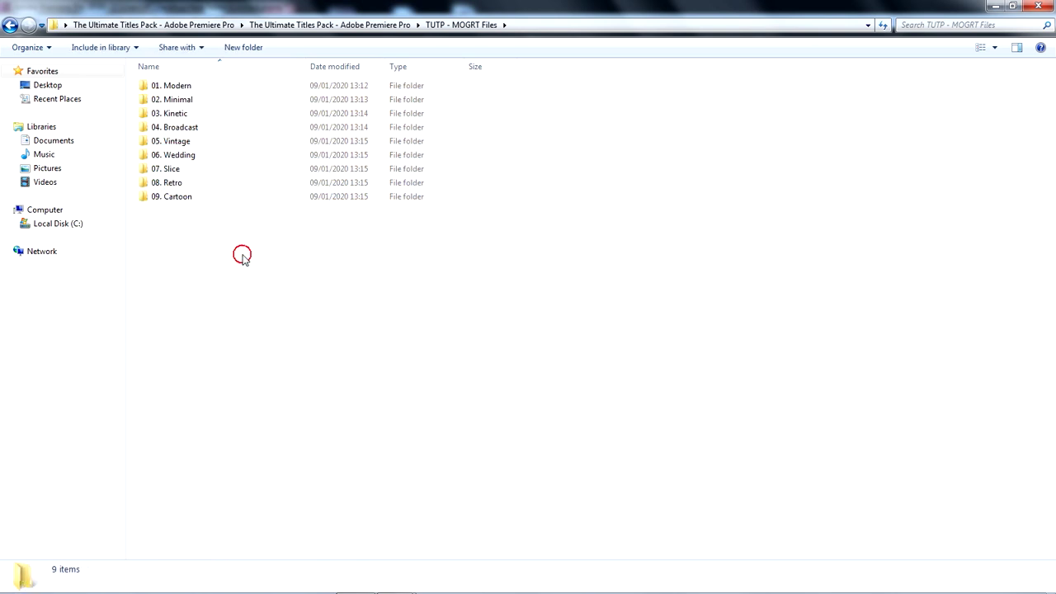
{"action": "left_click", "coordinate": [419, 429]}
{"action": "left_click", "coordinate": [353, 580]}
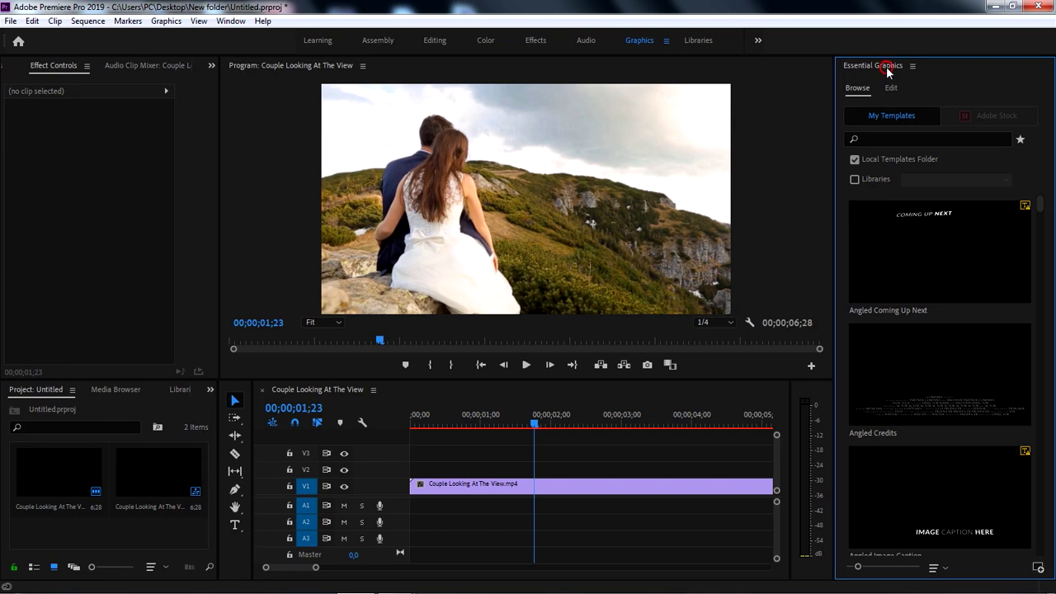
Add the Desktop's TUTP - MOGRT Files\01. Modern folder through Manage Additional Folders.
{"action": "left_click", "coordinate": [912, 66]}
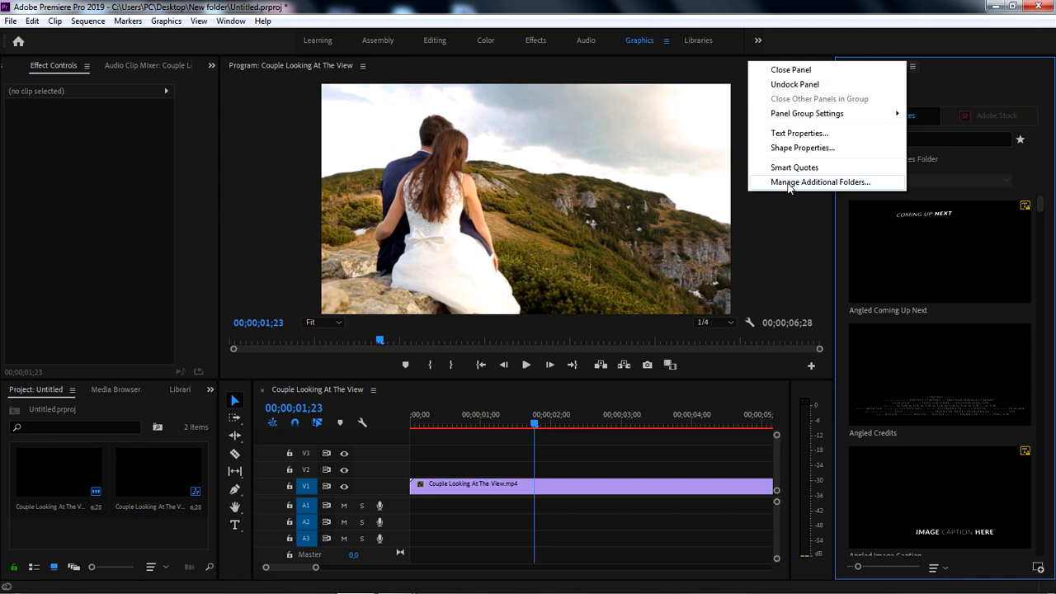
{"action": "left_click", "coordinate": [880, 185]}
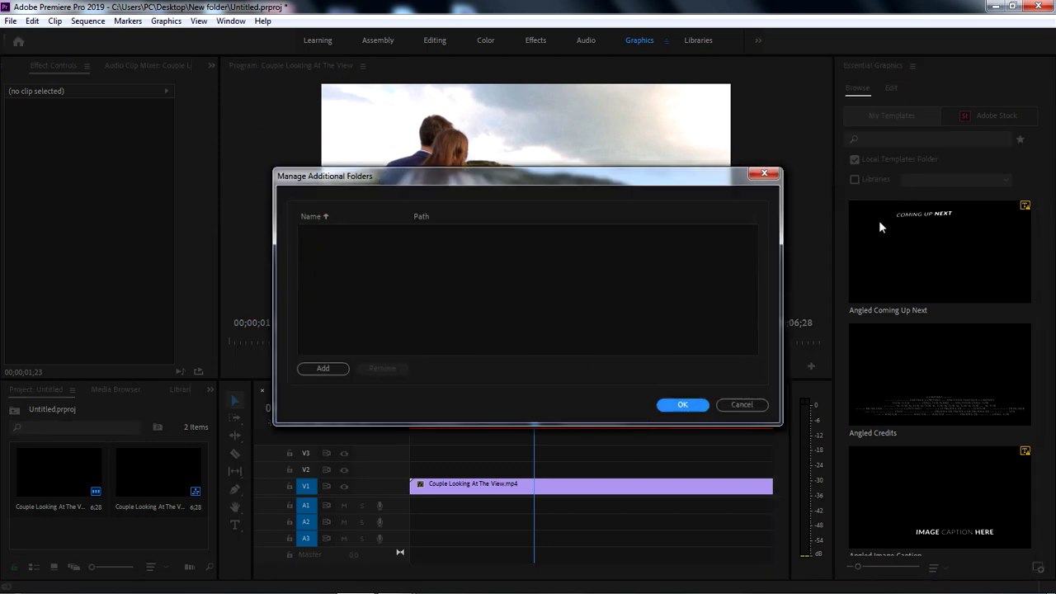
{"action": "left_click", "coordinate": [324, 369]}
{"action": "left_click", "coordinate": [53, 90]}
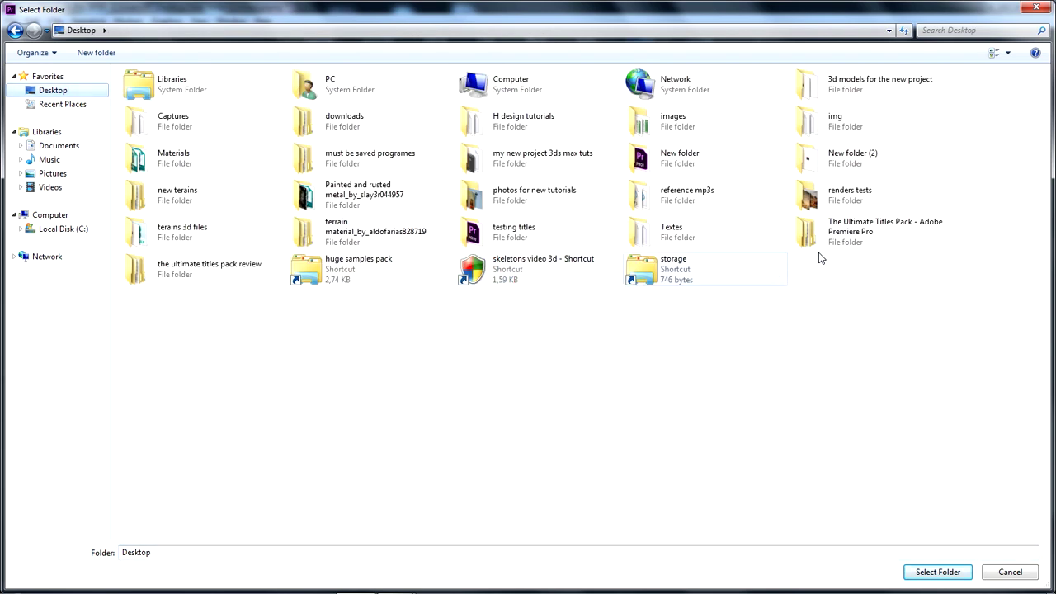
{"action": "double_click", "coordinate": [846, 239]}
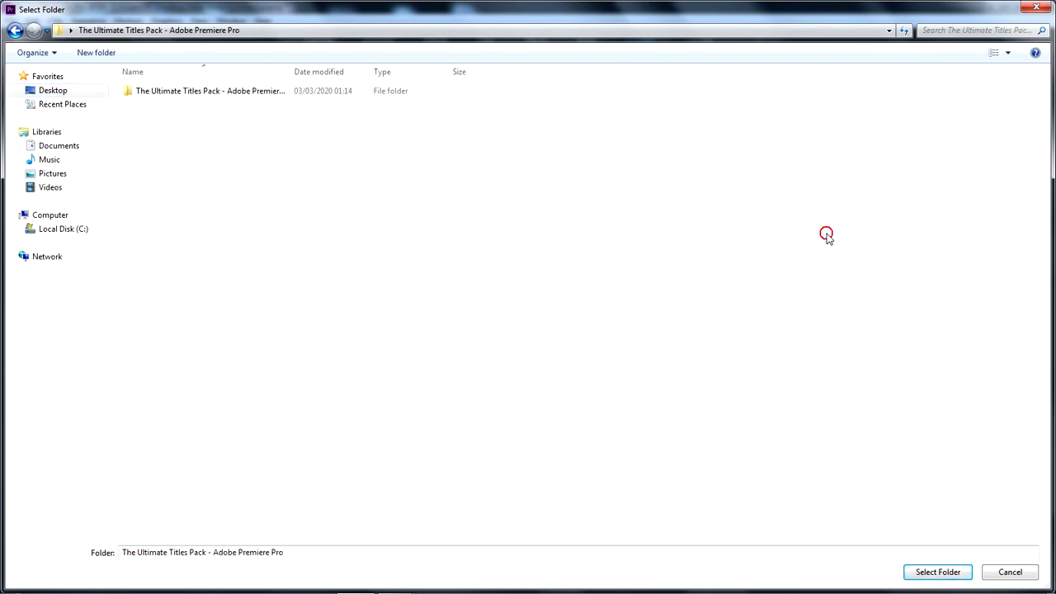
{"action": "double_click", "coordinate": [165, 93]}
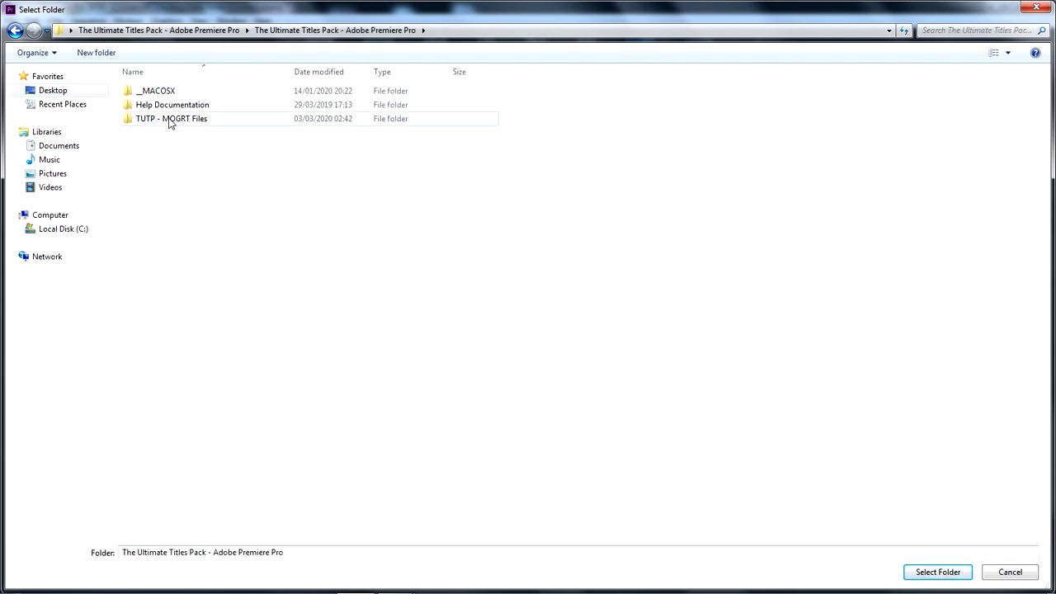
{"action": "double_click", "coordinate": [172, 120]}
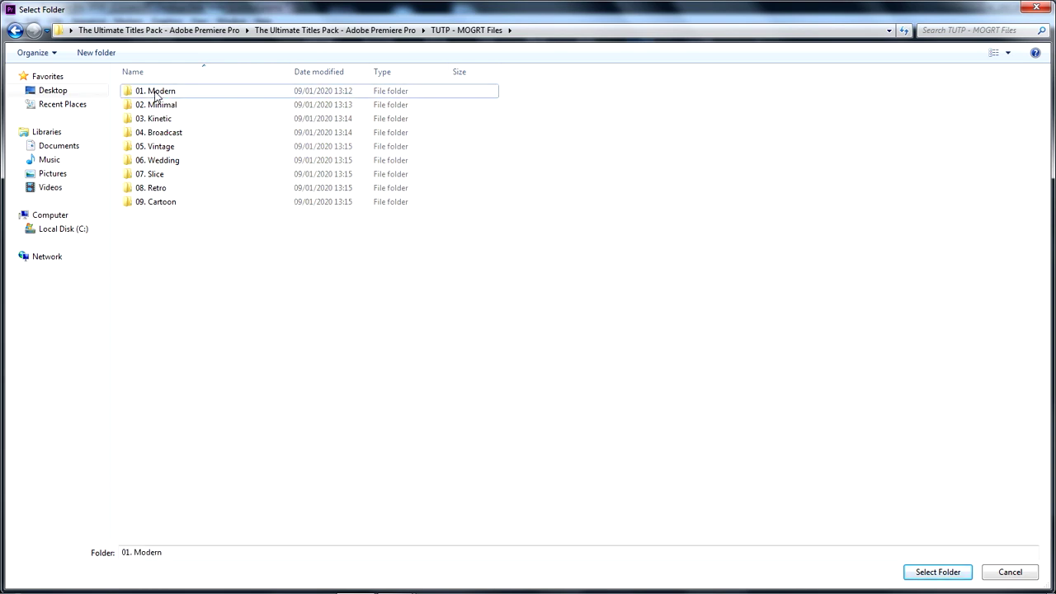
{"action": "left_click", "coordinate": [937, 572]}
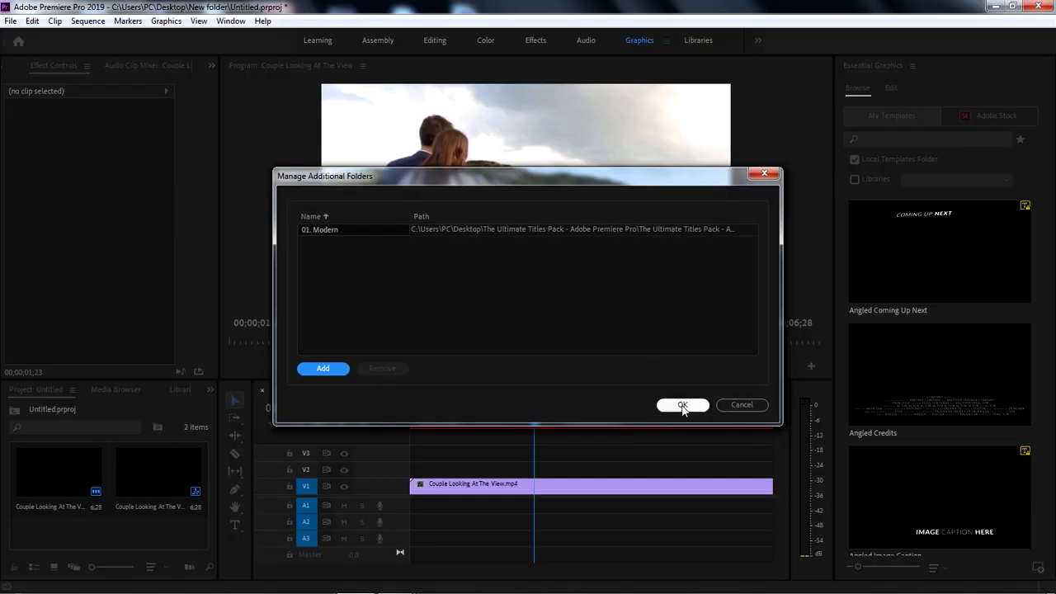
{"action": "left_click", "coordinate": [683, 405]}
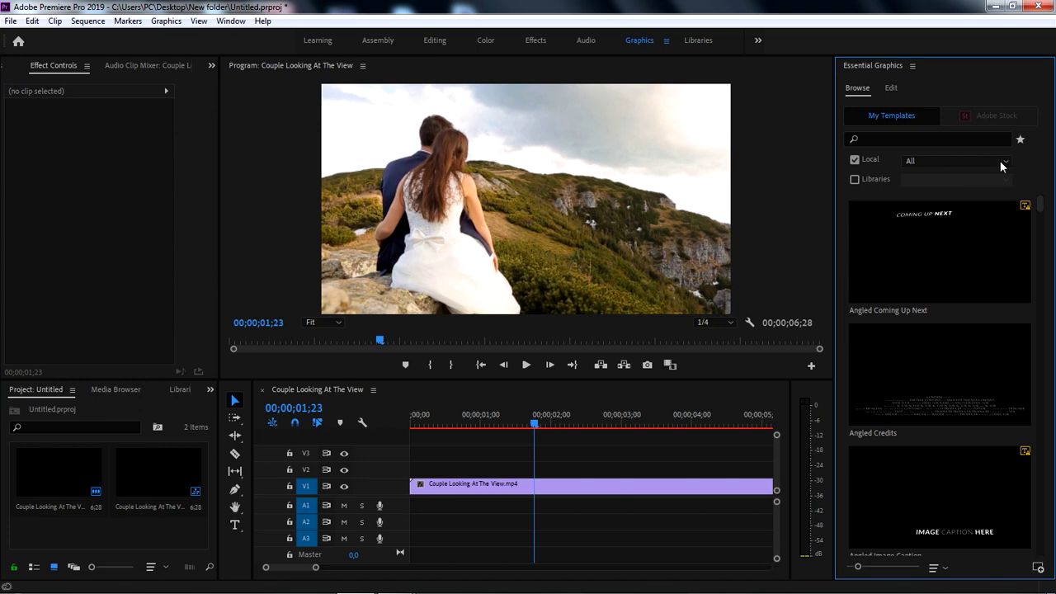
Filter the Local templates to 01. Modern and scroll the list.
{"action": "left_click", "coordinate": [1005, 162]}
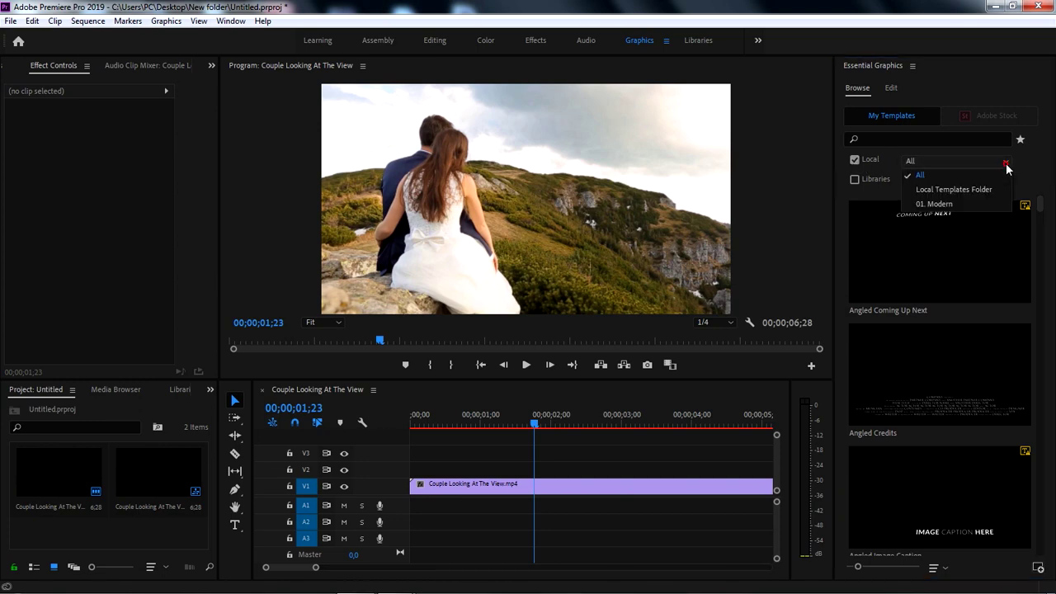
{"action": "left_click", "coordinate": [935, 204]}
{"action": "left_click_drag", "start_coordinate": [1042, 235], "coordinate": [1031, 505]}
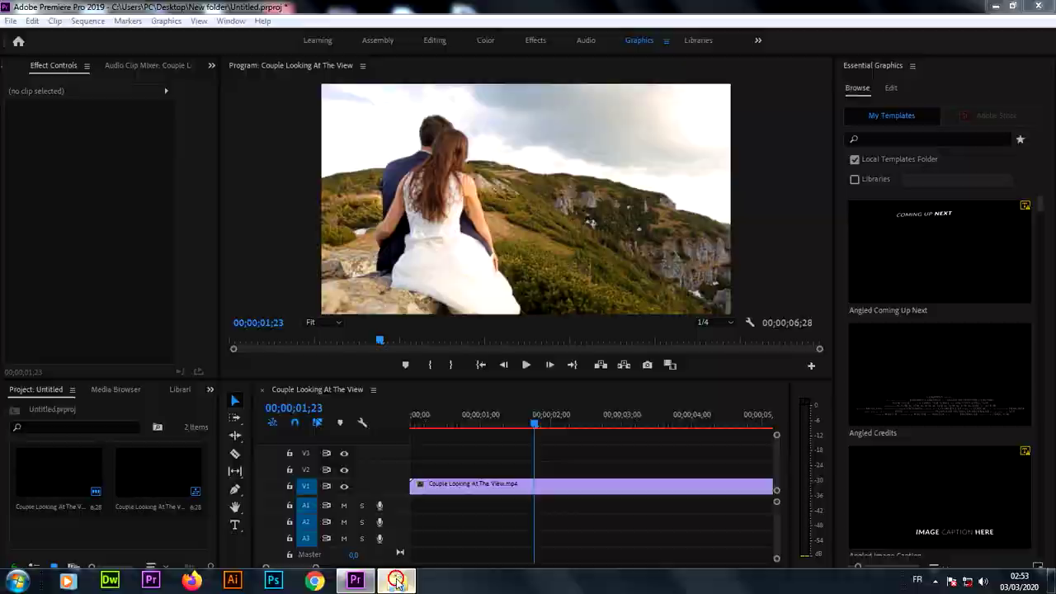
Select and cut the nine category folders, 01. Modern through 09. Cartoon.
{"action": "left_click", "coordinate": [397, 582]}
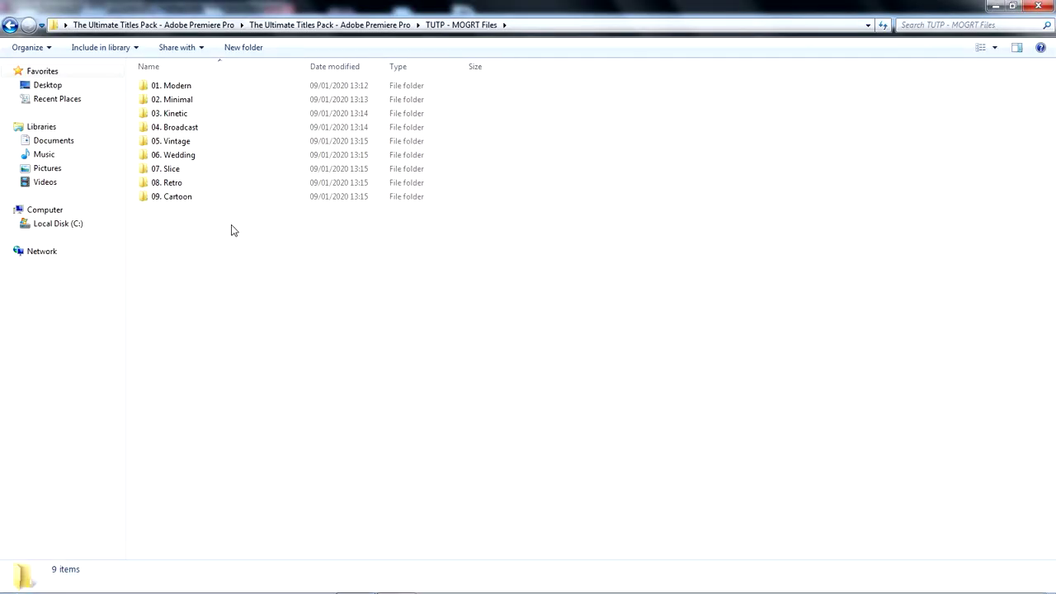
{"action": "left_click_drag", "start_coordinate": [231, 230], "coordinate": [160, 83]}
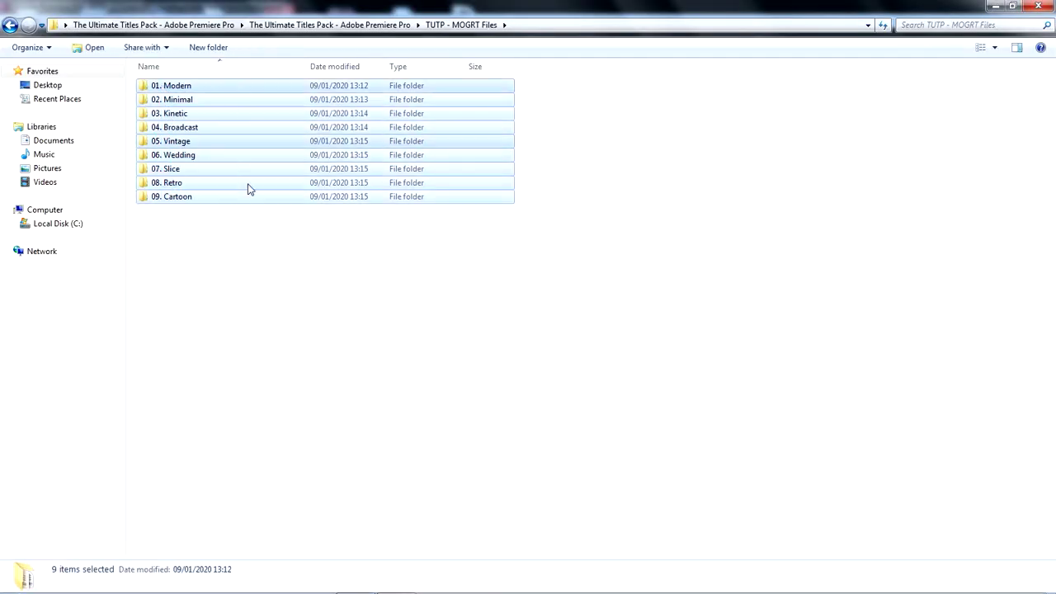
{"action": "right_click", "coordinate": [174, 88]}
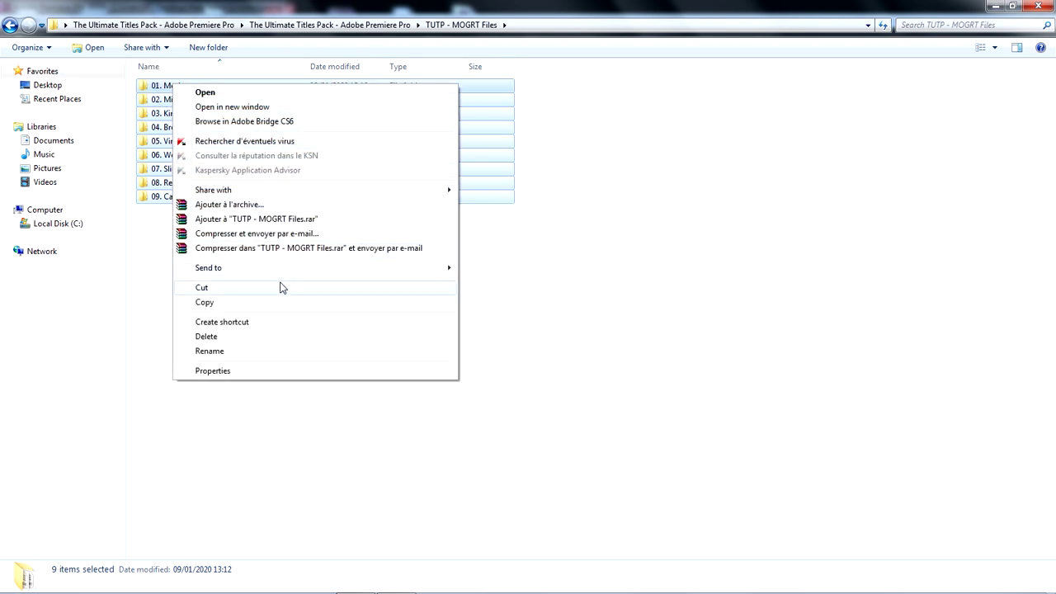
{"action": "left_click", "coordinate": [221, 289]}
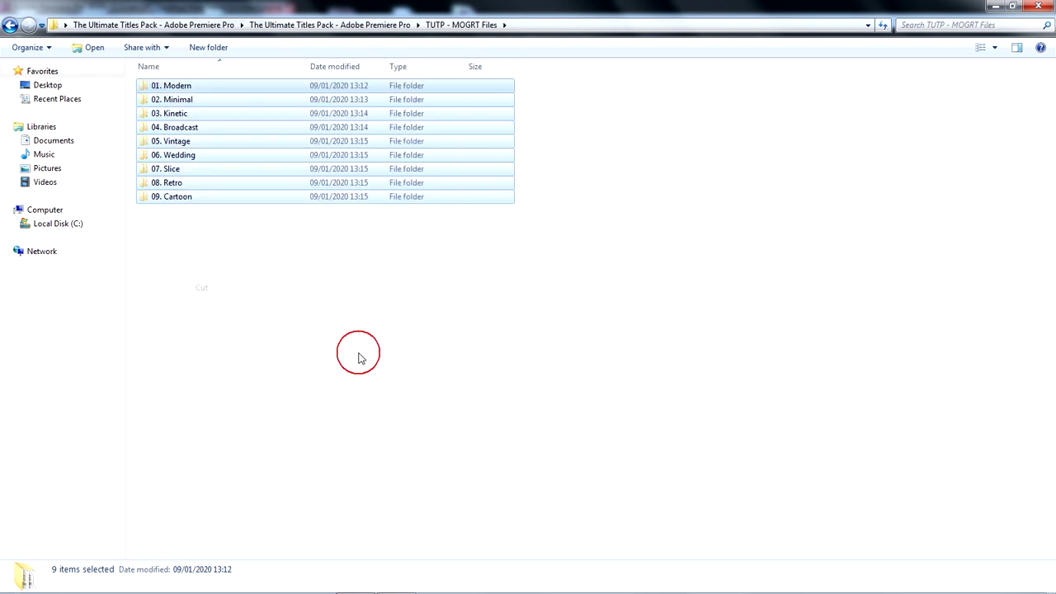
{"action": "left_click", "coordinate": [244, 395]}
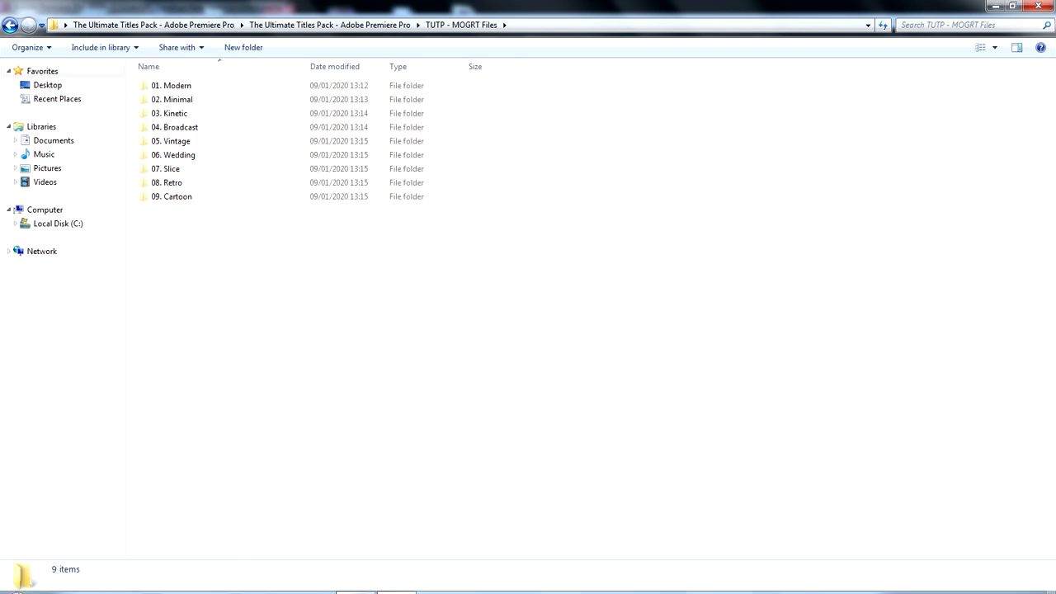
{"action": "left_click", "coordinate": [15, 583]}
Search 'c:/users' from Start and open the user profile folder with its menu bar shown.
{"action": "left_click", "coordinate": [46, 546]}
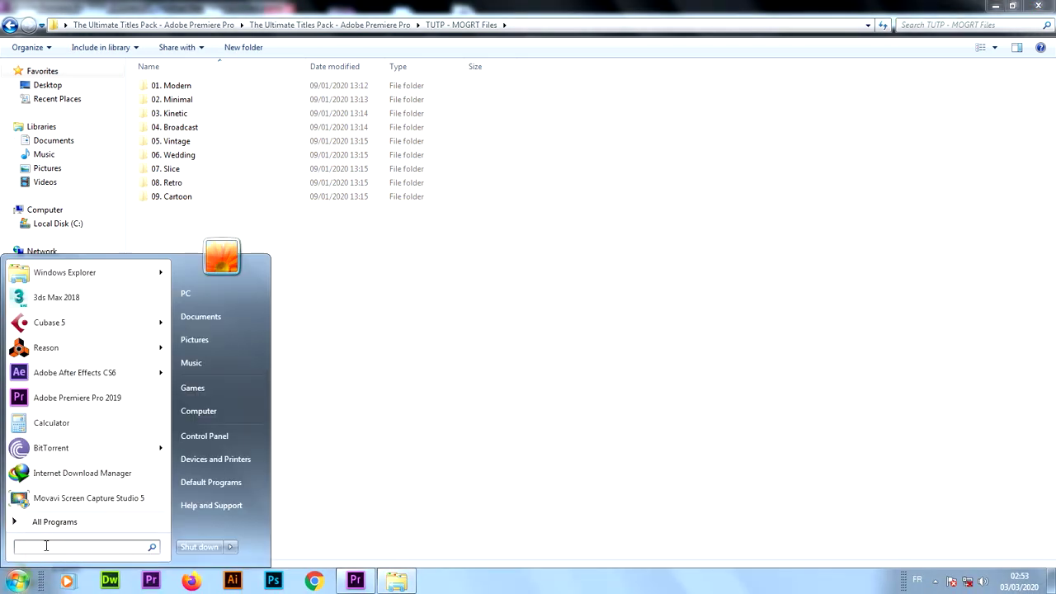
{"action": "type", "text": "c"}
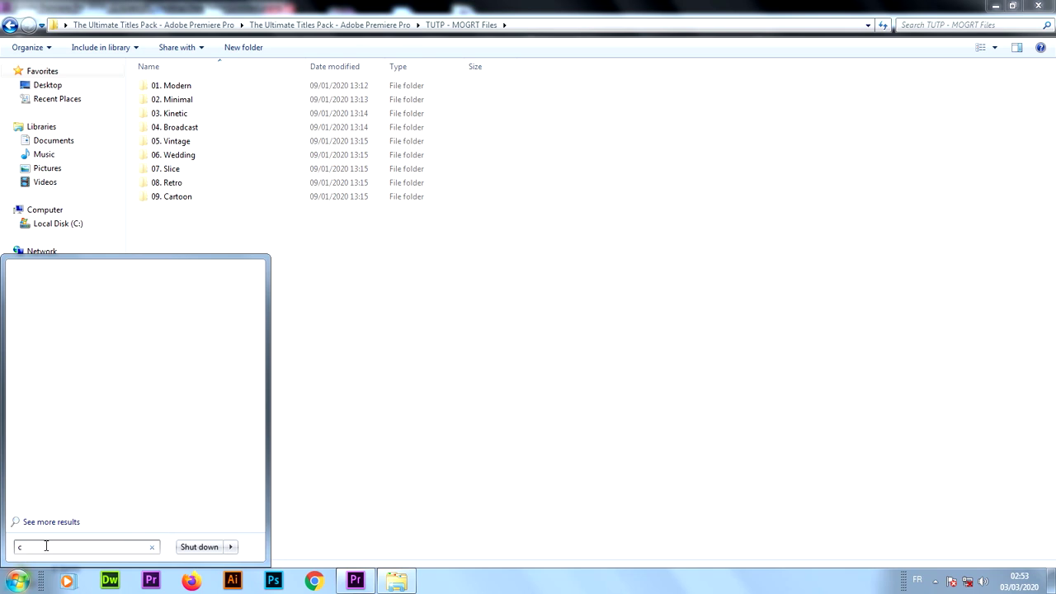
{"action": "type", "text": ":/"}
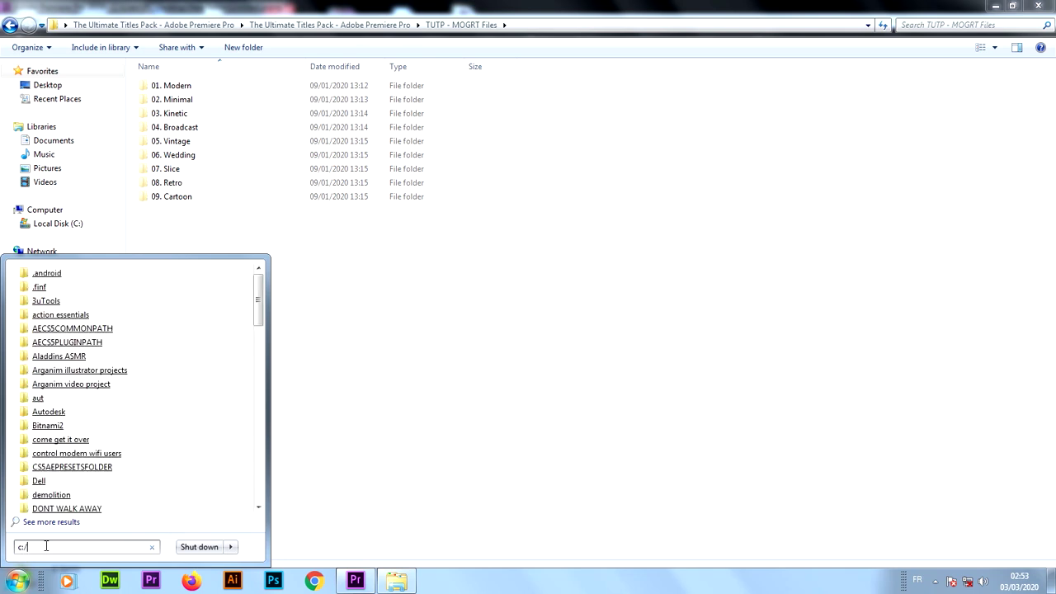
{"action": "type", "text": "users"}
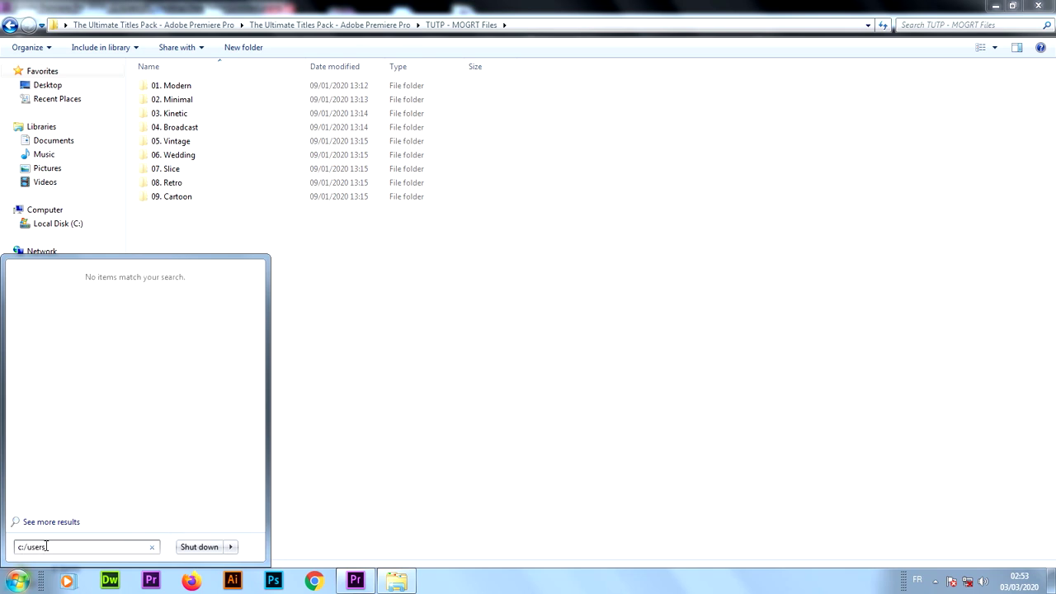
{"action": "left_click_drag", "start_coordinate": [30, 547], "coordinate": [47, 547]}
{"action": "key", "text": "Return"}
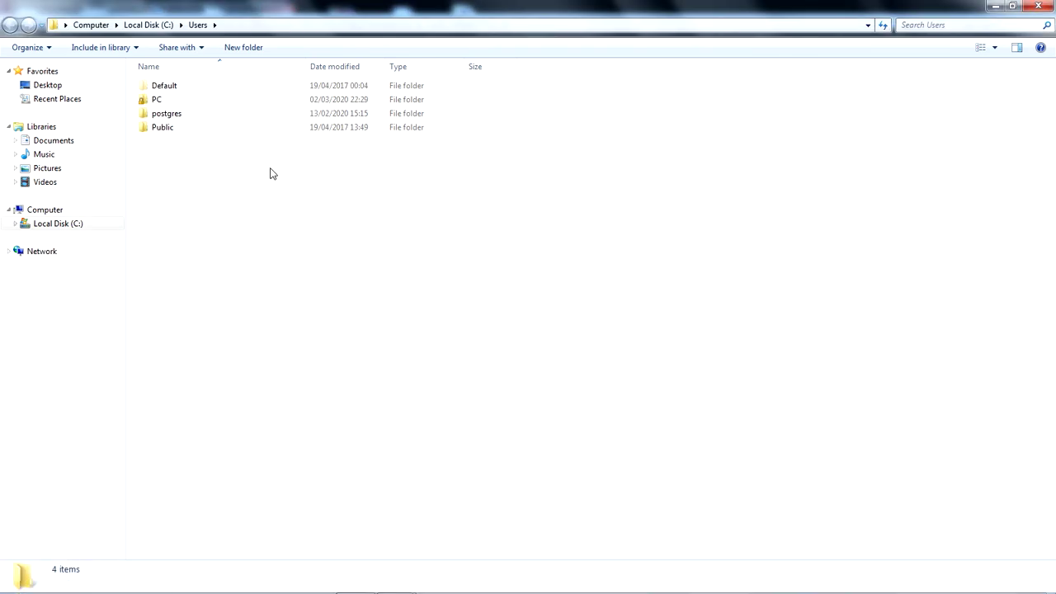
{"action": "left_click", "coordinate": [165, 99]}
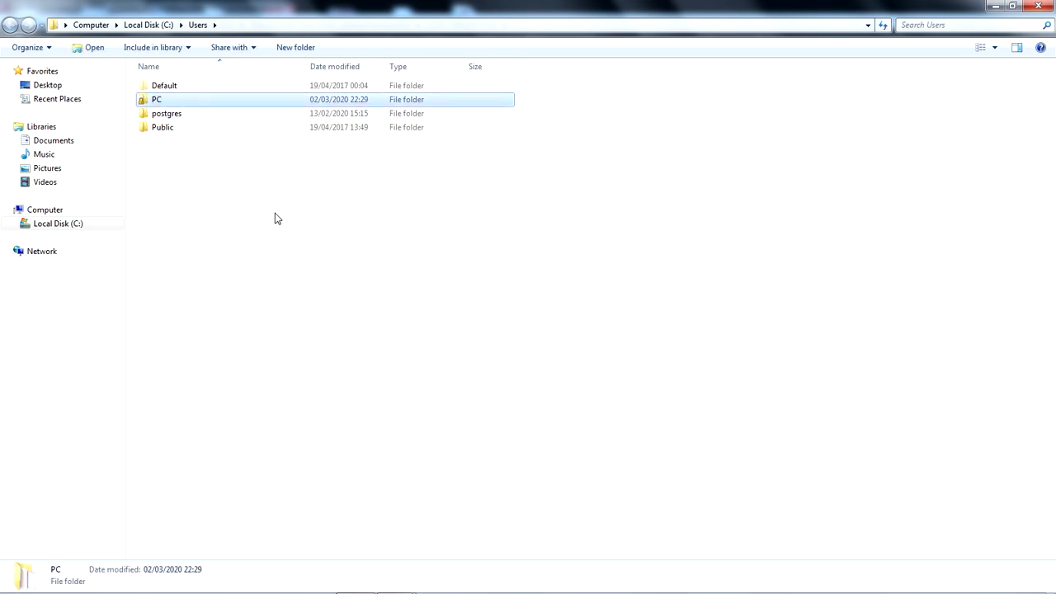
{"action": "double_click", "coordinate": [174, 101]}
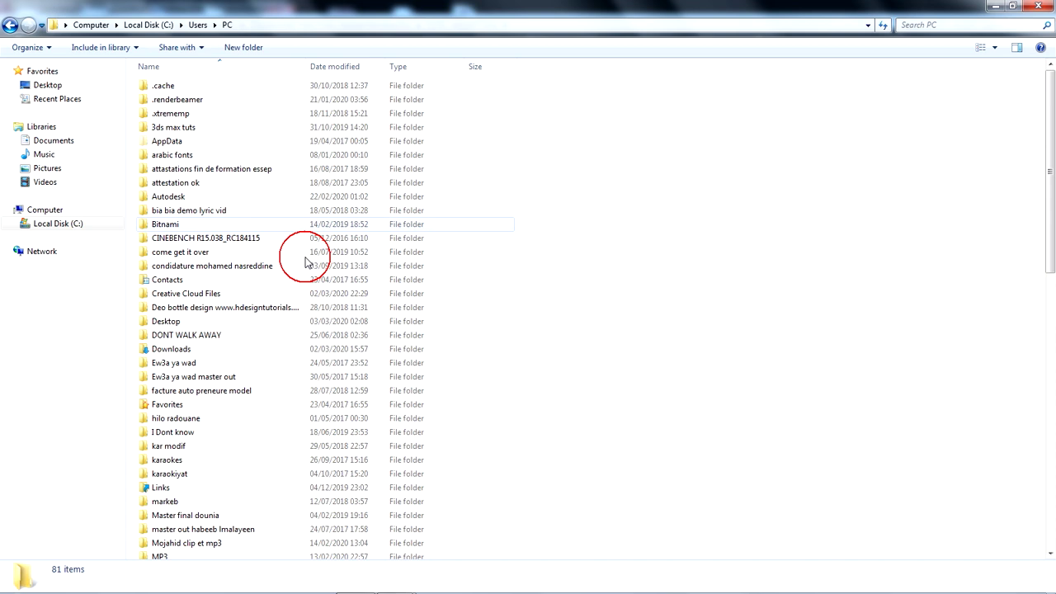
{"action": "left_click", "coordinate": [188, 141]}
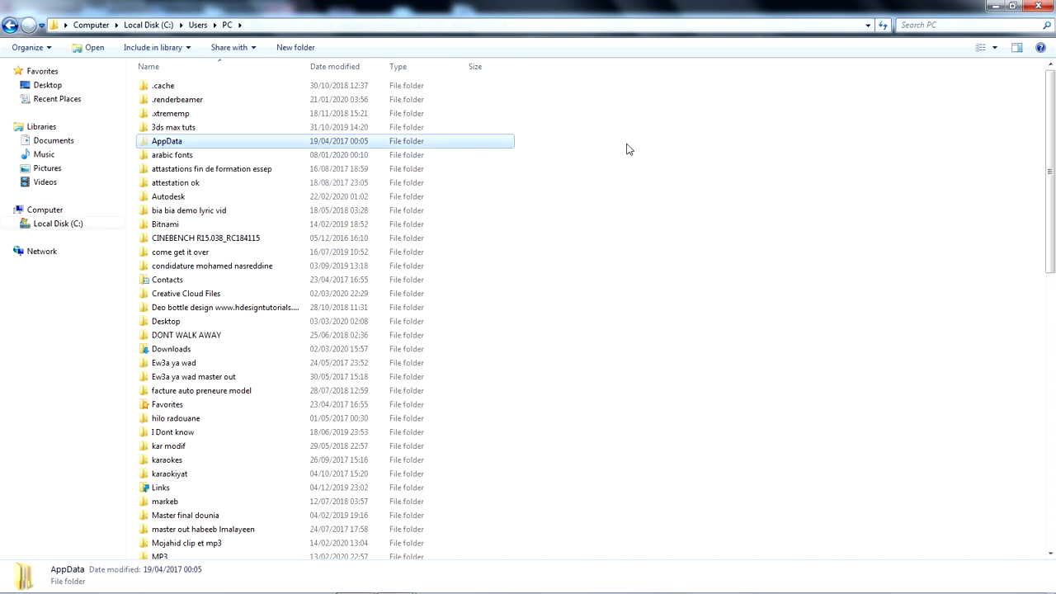
{"action": "left_click", "coordinate": [286, 183]}
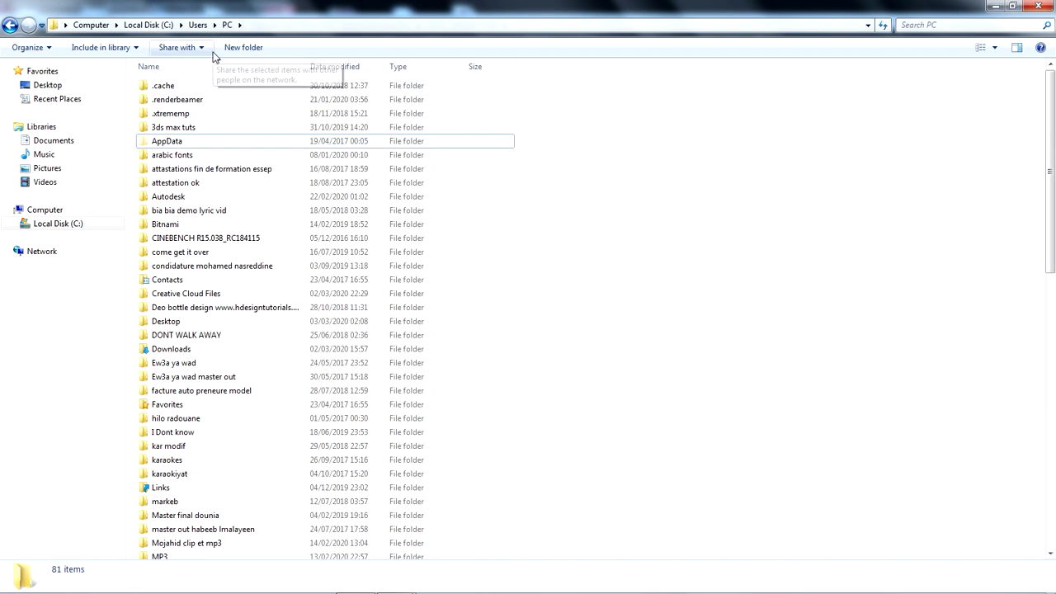
{"action": "key", "text": "alt"}
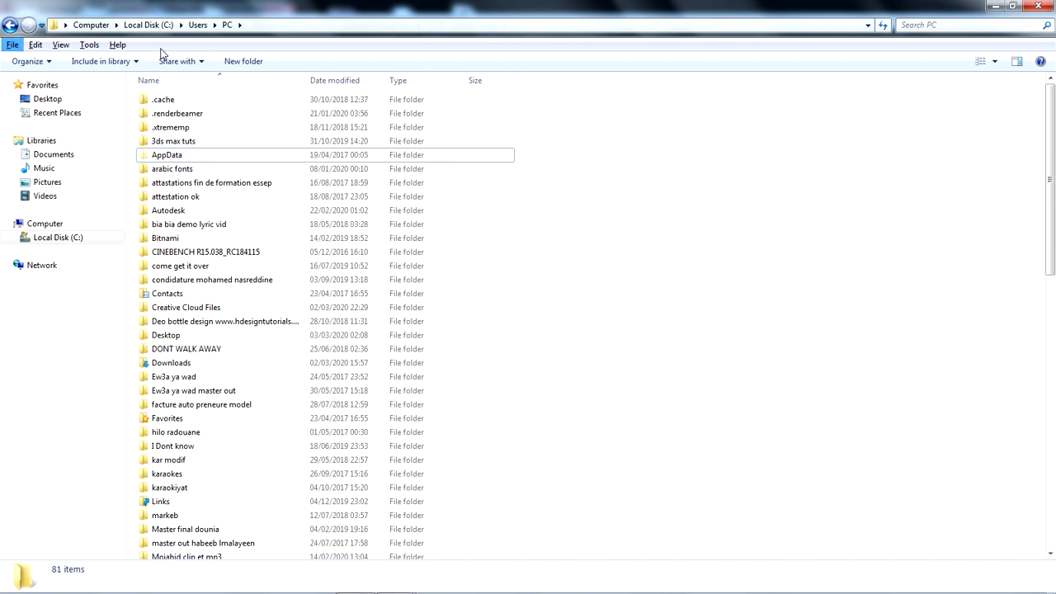
Turn on 'Show hidden files, folders, and drives' in Folder Options' View settings.
{"action": "left_click", "coordinate": [89, 46]}
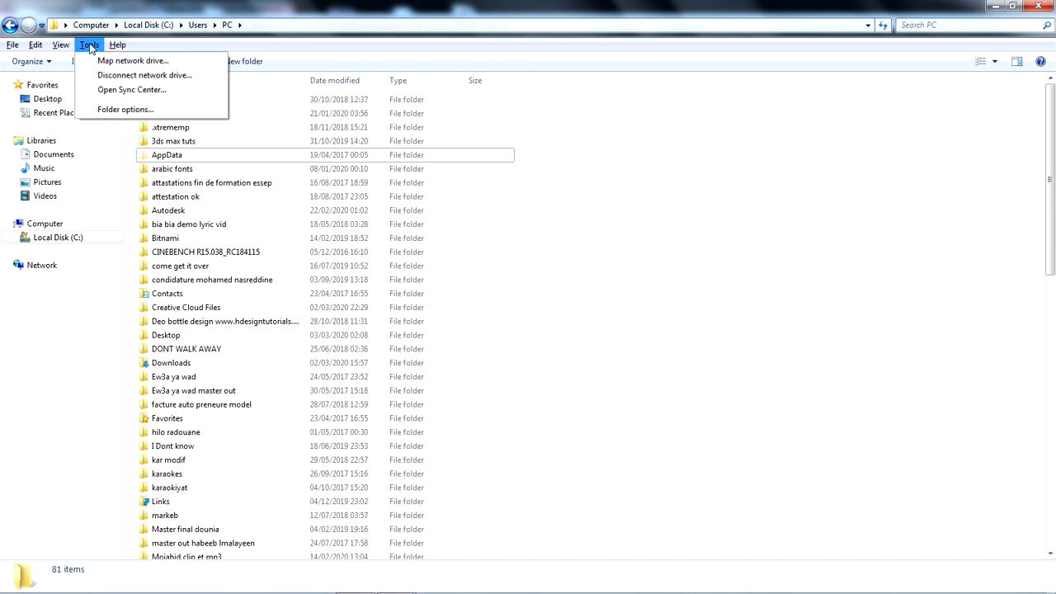
{"action": "left_click", "coordinate": [165, 111]}
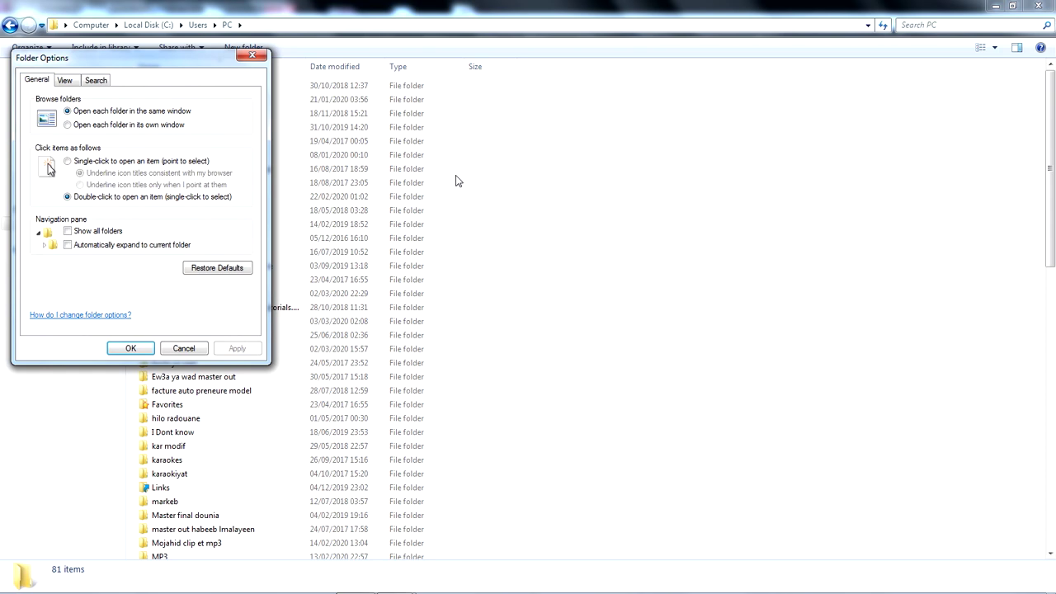
{"action": "left_click_drag", "start_coordinate": [168, 73], "coordinate": [482, 98]}
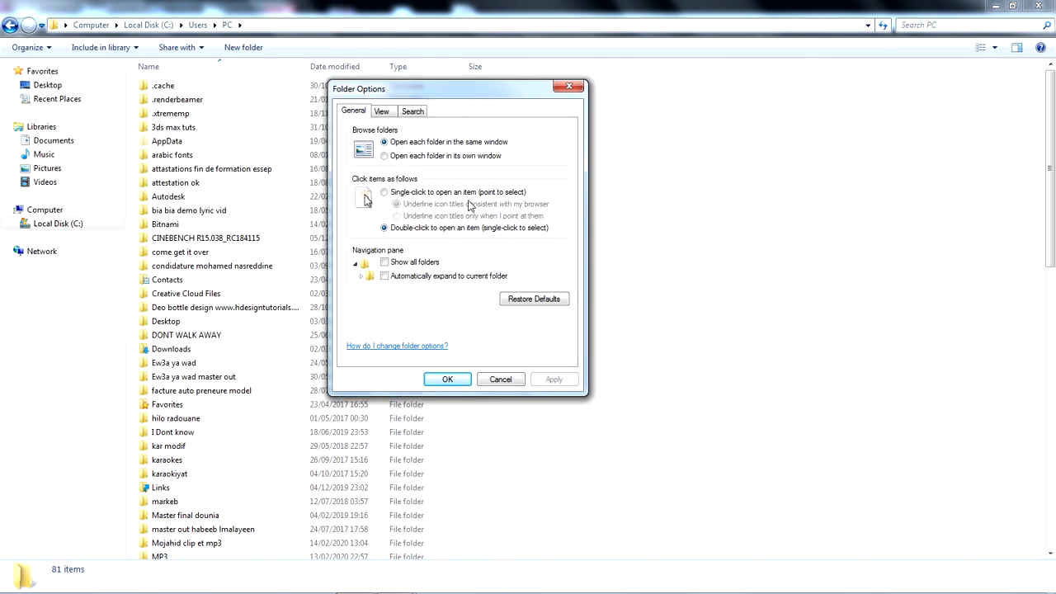
{"action": "left_click", "coordinate": [381, 114]}
{"action": "left_click", "coordinate": [429, 296]}
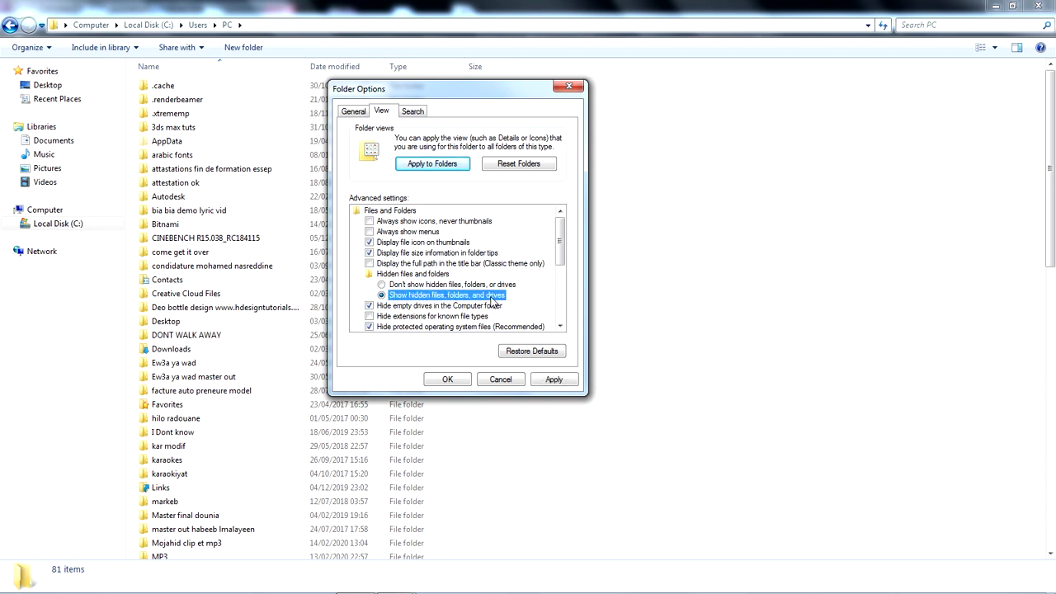
{"action": "left_click", "coordinate": [451, 381]}
Navigate to AppData\Roaming\Adobe\Common\Motion Graphics Templates.
{"action": "left_click", "coordinate": [183, 142]}
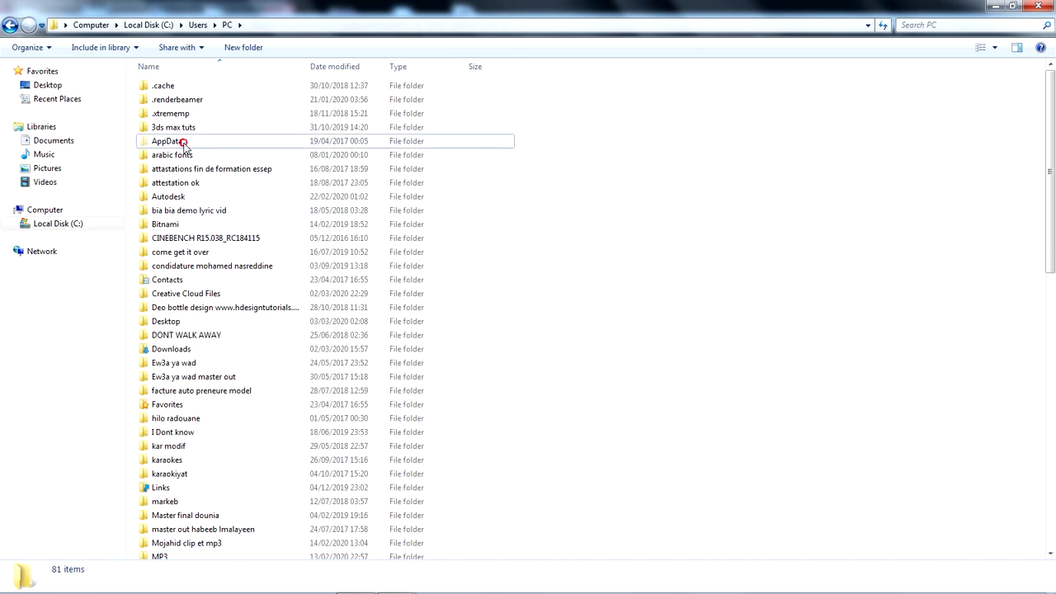
{"action": "double_click", "coordinate": [169, 142]}
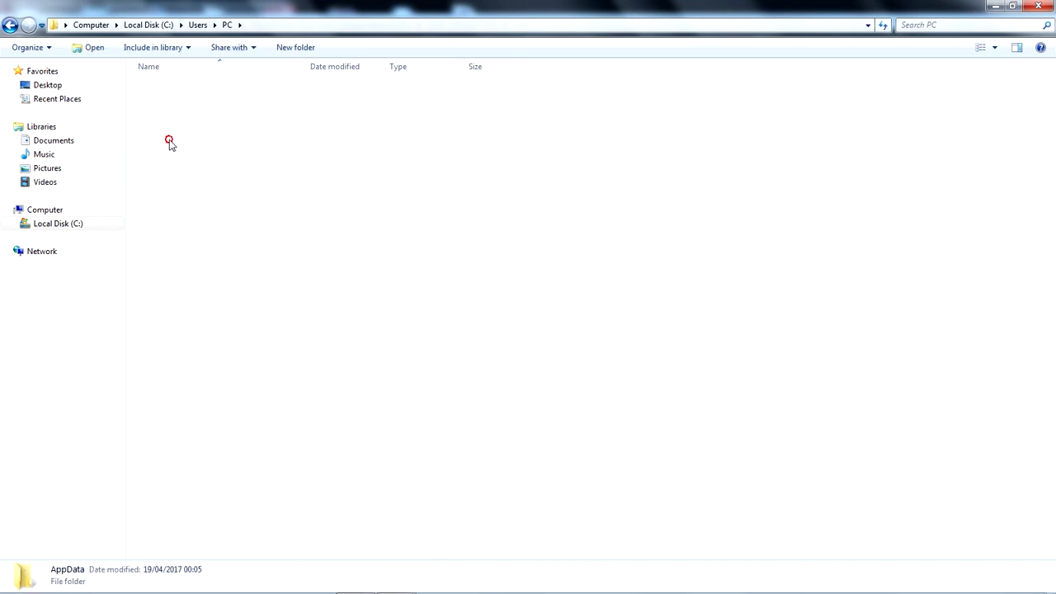
{"action": "left_click", "coordinate": [206, 124]}
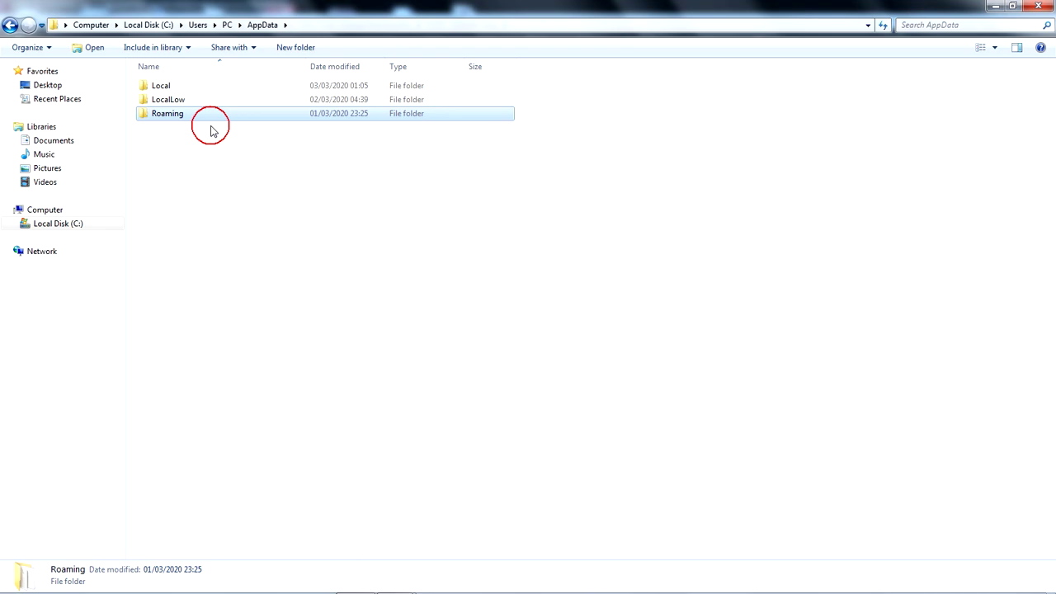
{"action": "double_click", "coordinate": [189, 118]}
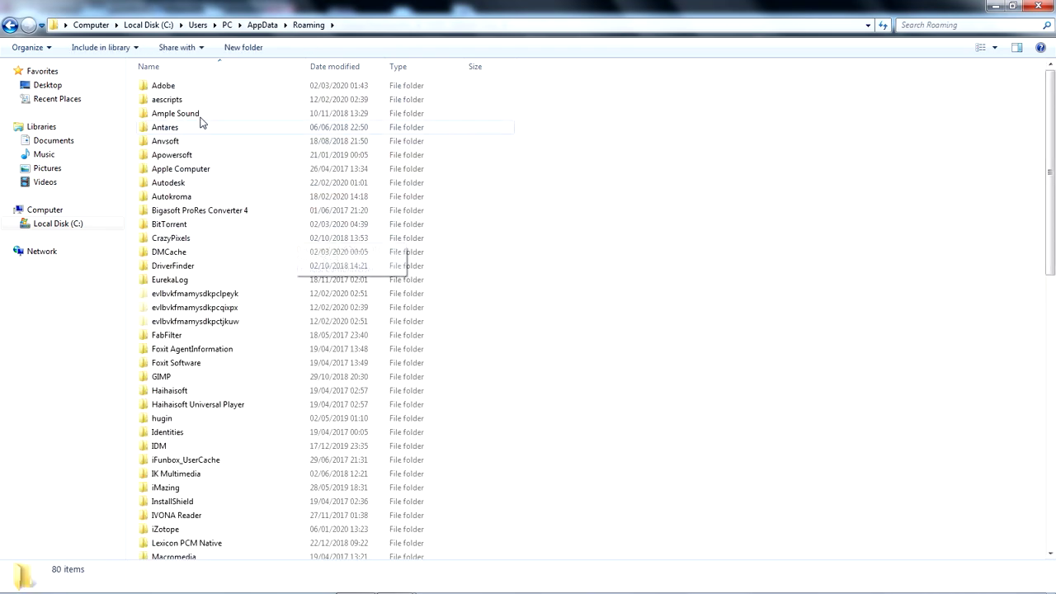
{"action": "left_click", "coordinate": [169, 88]}
{"action": "double_click", "coordinate": [179, 87]}
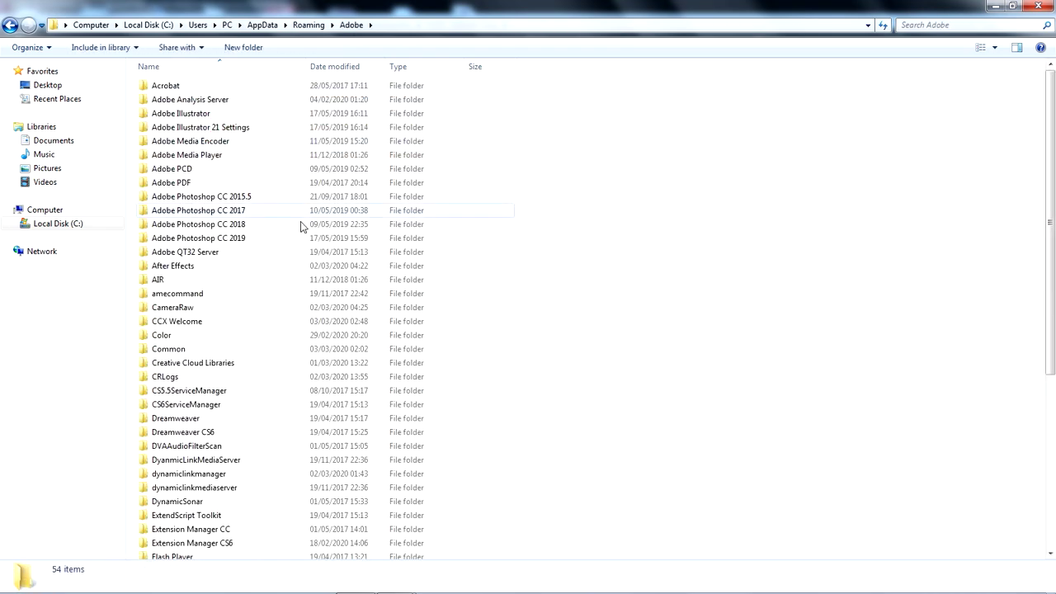
{"action": "left_click", "coordinate": [185, 350]}
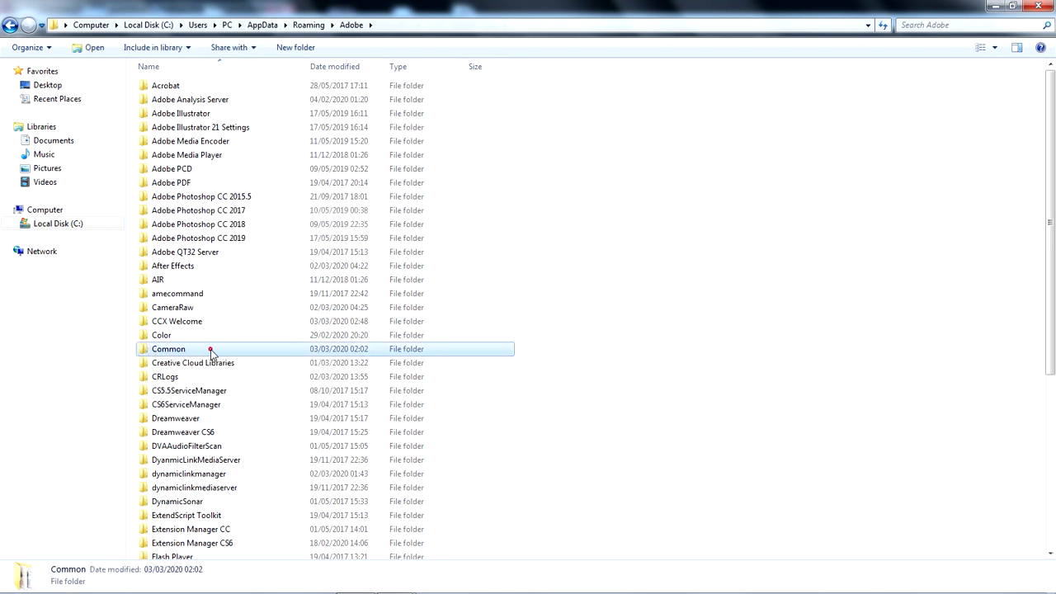
{"action": "double_click", "coordinate": [207, 349]}
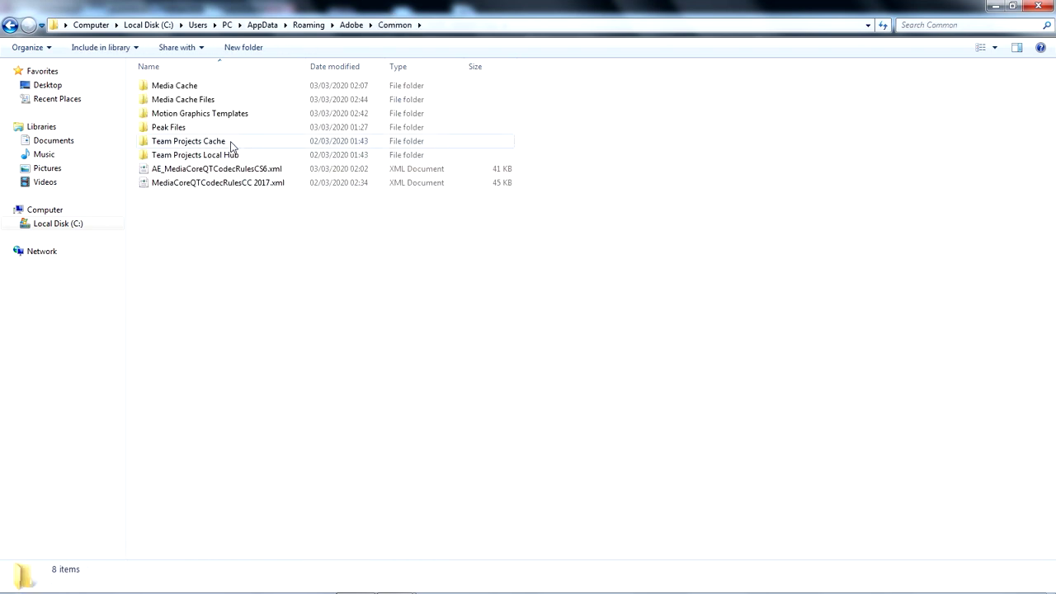
{"action": "left_click", "coordinate": [205, 113]}
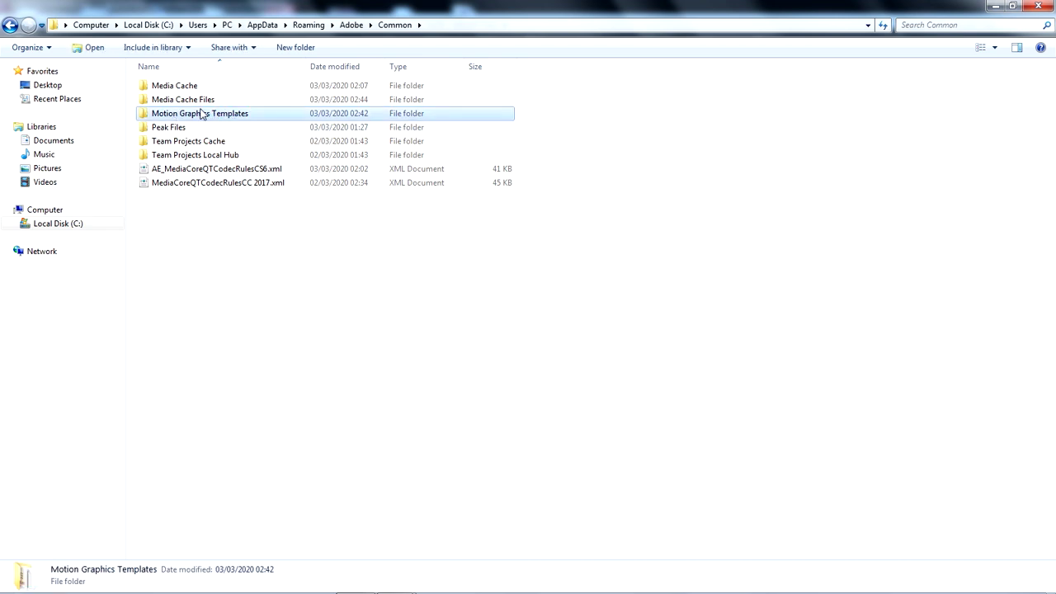
{"action": "double_click", "coordinate": [259, 116]}
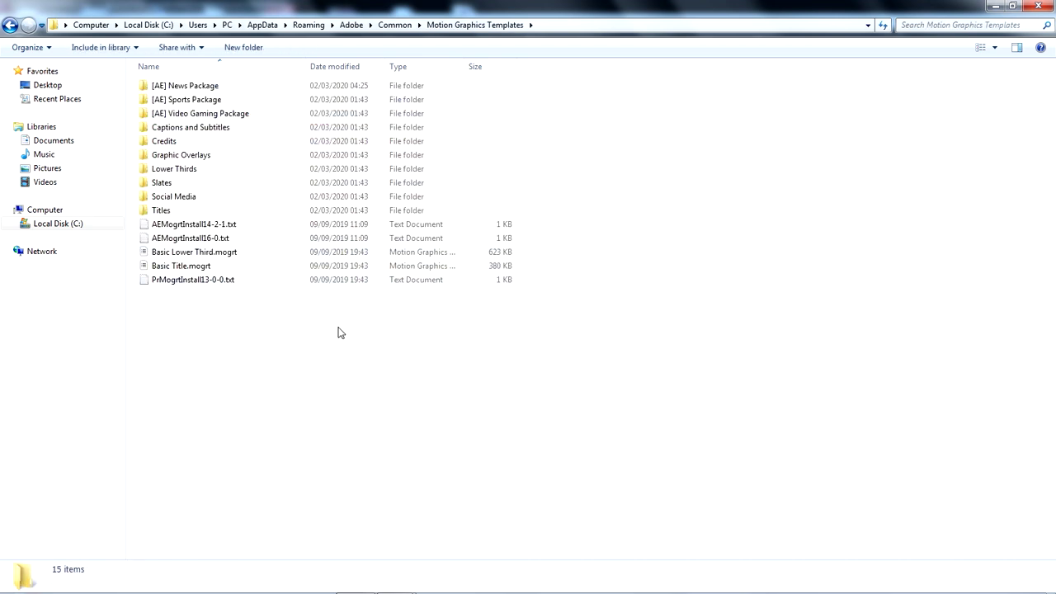
Paste the nine cut template folders into Motion Graphics Templates.
{"action": "right_click", "coordinate": [232, 329]}
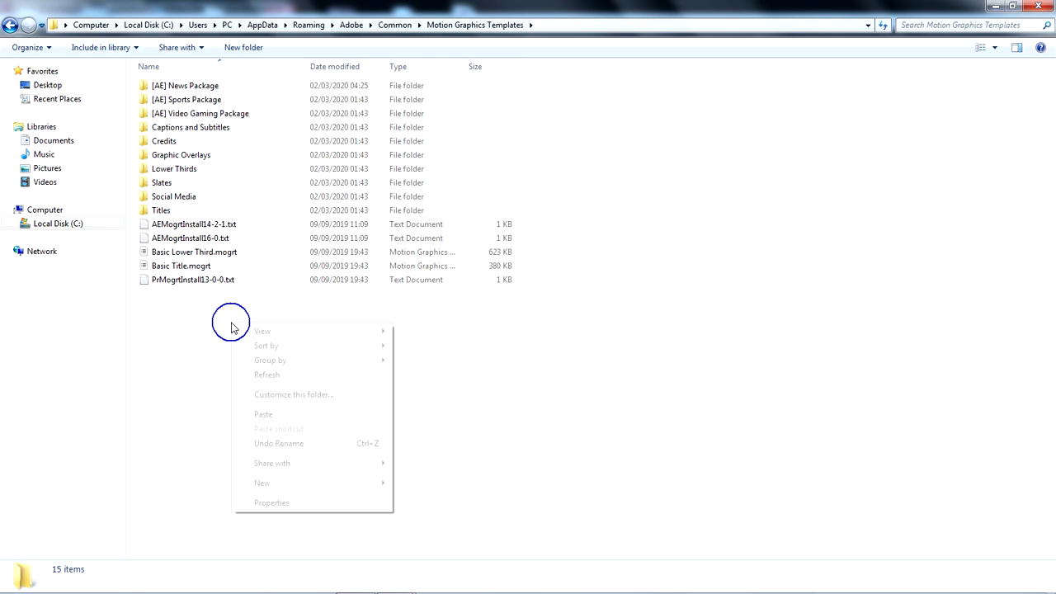
{"action": "left_click", "coordinate": [263, 416]}
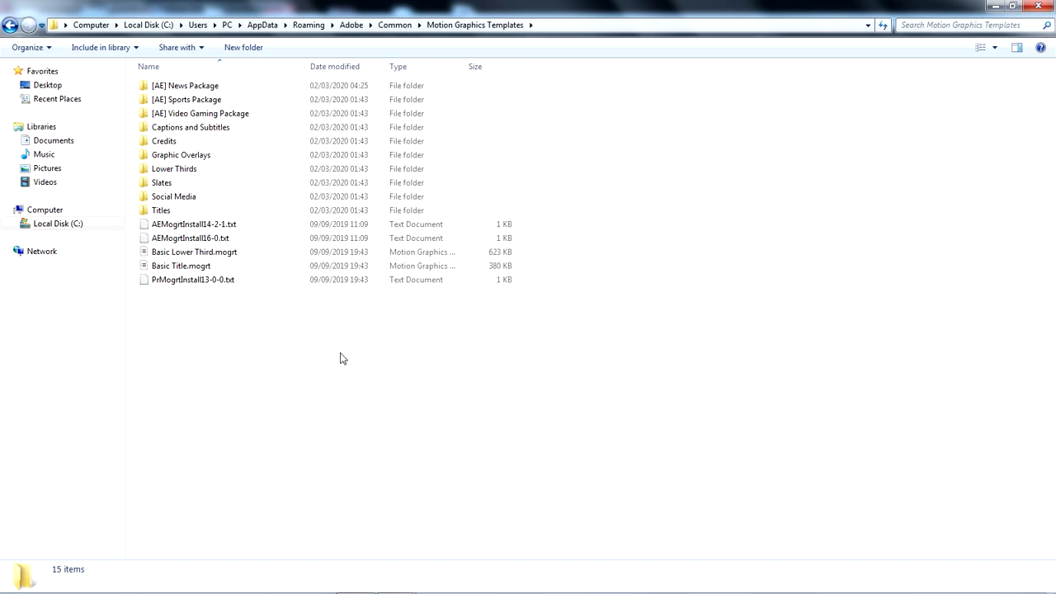
{"action": "left_click", "coordinate": [691, 220]}
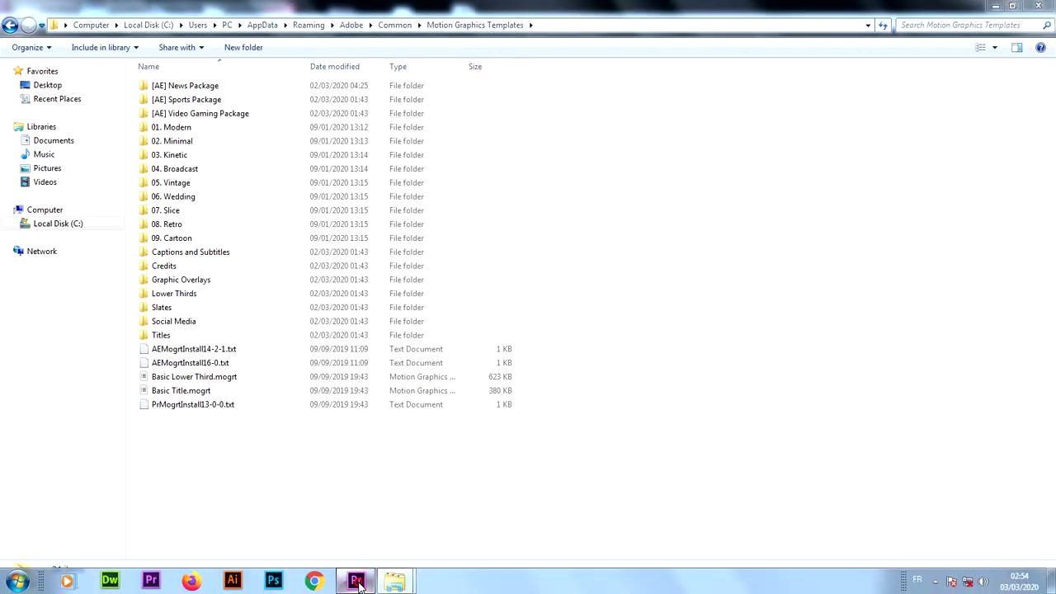
Return to Premiere and scroll through TUTP templates like Minimal 60, Modern 01 and Slice 16.
{"action": "left_click", "coordinate": [355, 580]}
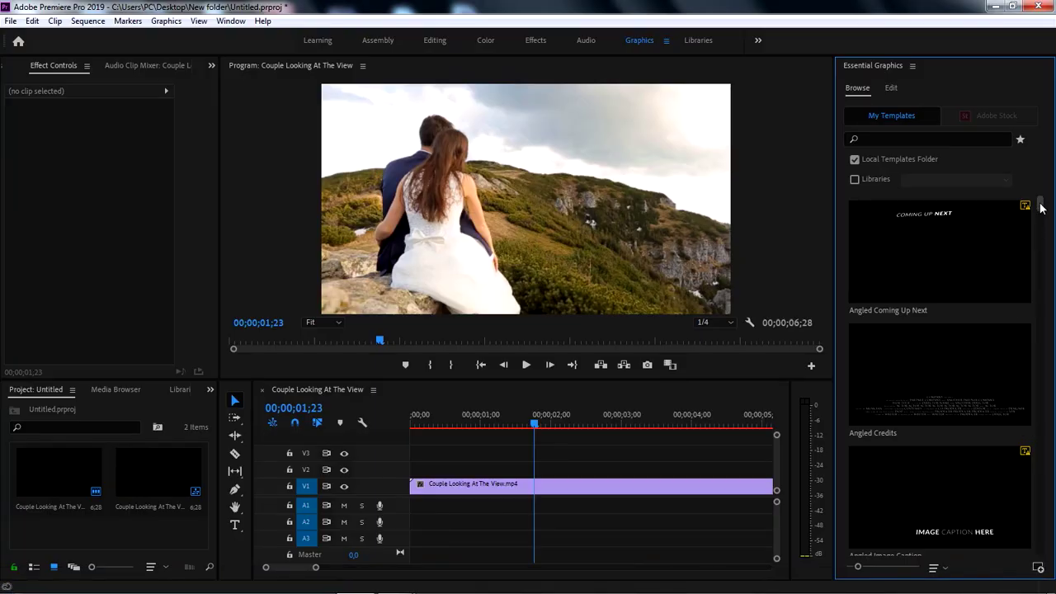
{"action": "left_click_drag", "start_coordinate": [1041, 207], "coordinate": [1040, 427]}
{"action": "scroll", "coordinate": [988, 385], "scroll_direction": "up", "scroll_amount": 1}
{"action": "scroll", "coordinate": [992, 363], "scroll_direction": "down", "scroll_amount": 10}
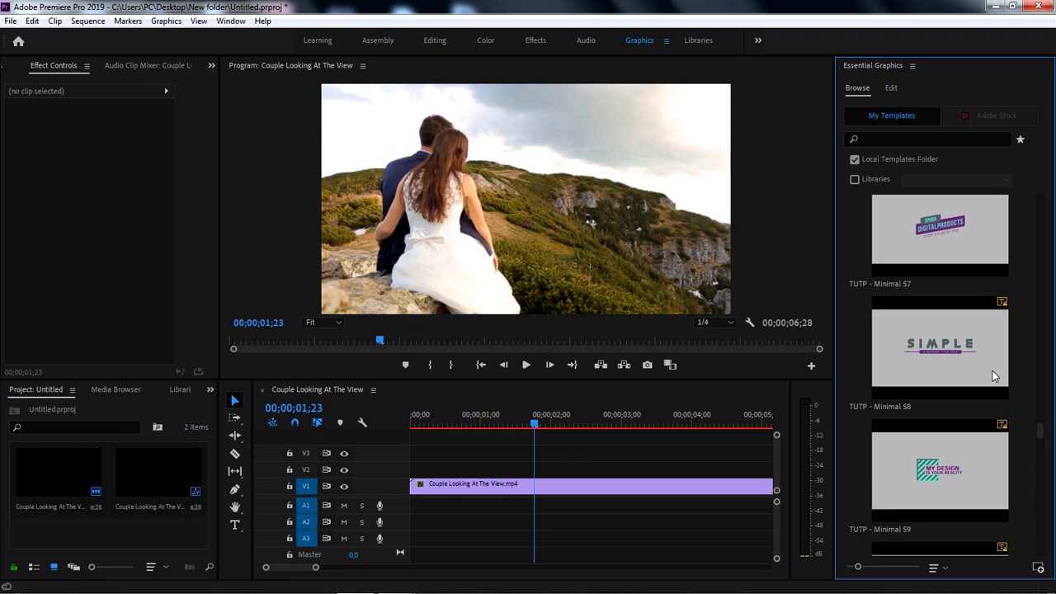
{"action": "left_click", "coordinate": [1040, 472]}
{"action": "scroll", "coordinate": [1015, 442], "scroll_direction": "down", "scroll_amount": 10}
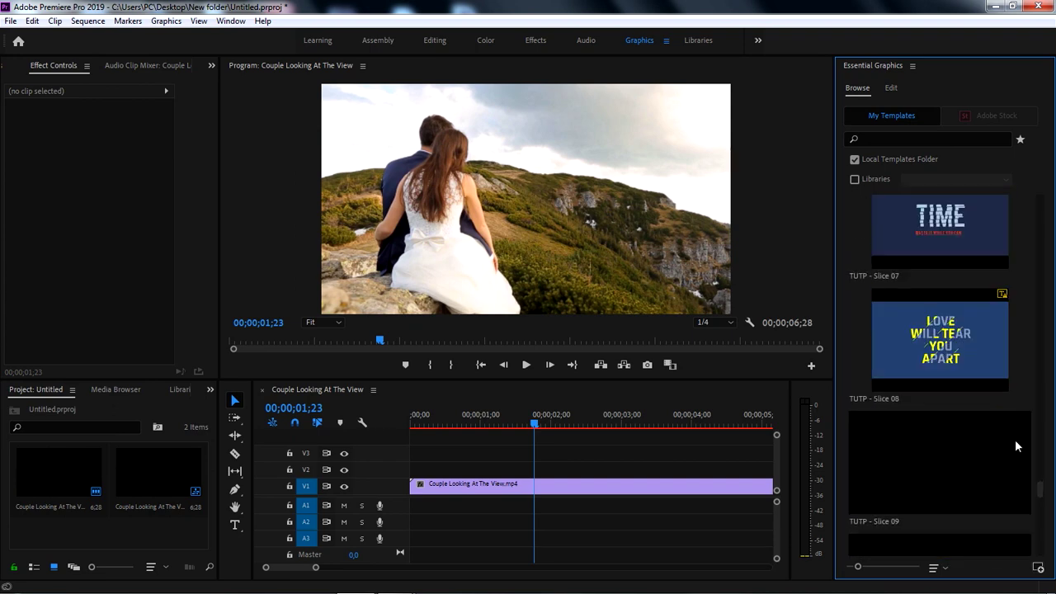
{"action": "scroll", "coordinate": [971, 221], "scroll_direction": "up", "scroll_amount": 1}
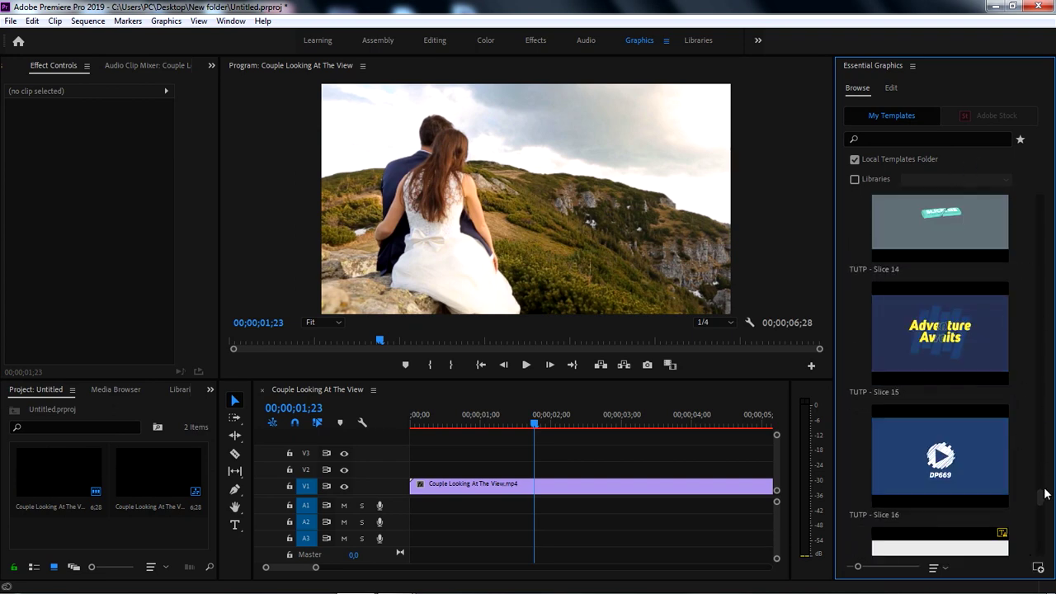
{"action": "left_click_drag", "start_coordinate": [1045, 493], "coordinate": [1040, 431]}
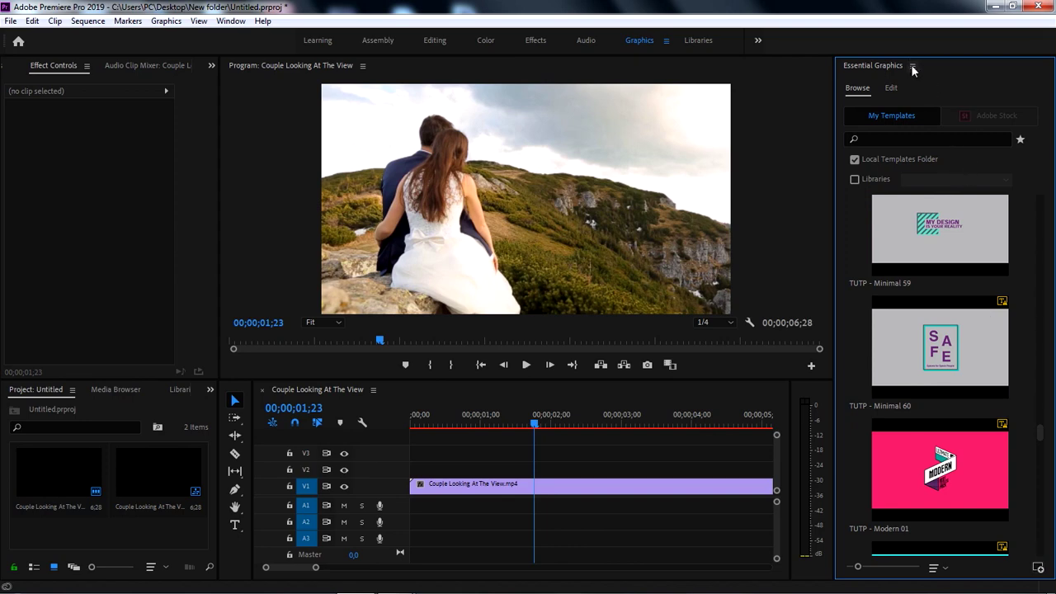
Start adding a template folder in Manage Additional Folders, browsing from C: into the user's AppData.
{"action": "left_click", "coordinate": [911, 65]}
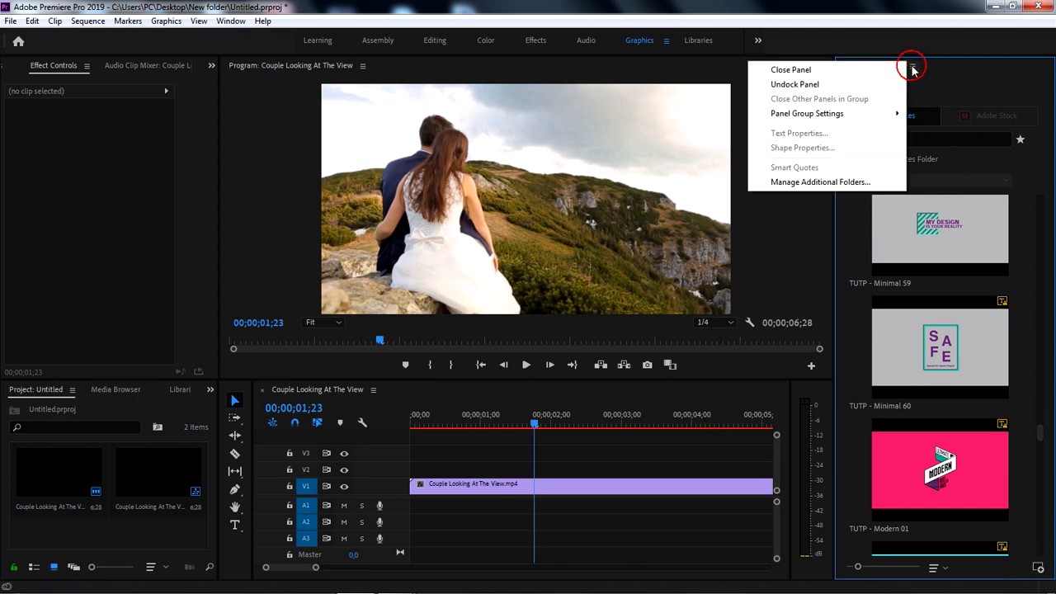
{"action": "left_click", "coordinate": [825, 182]}
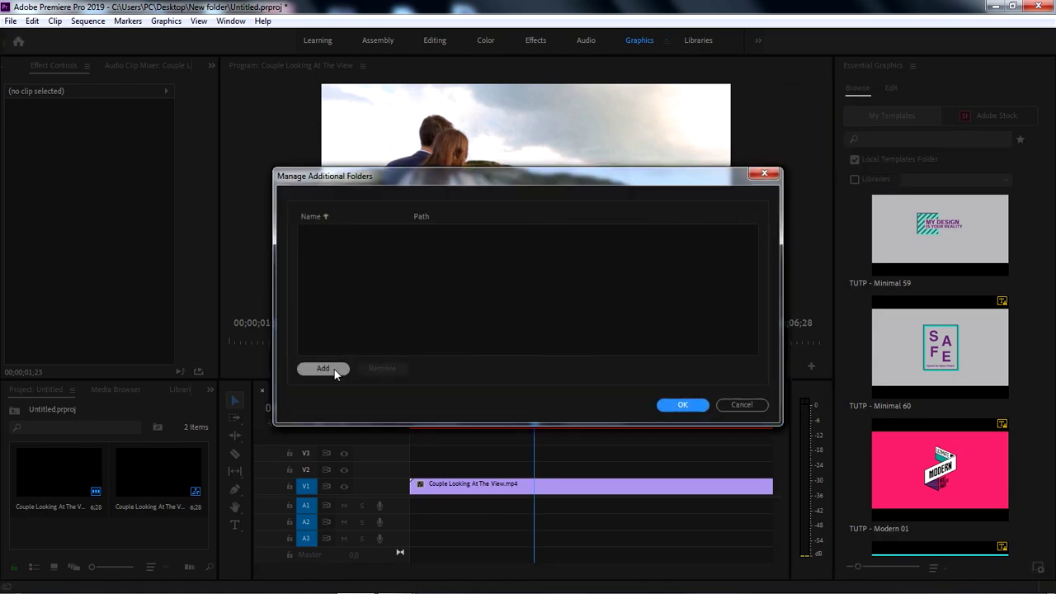
{"action": "left_click", "coordinate": [322, 369]}
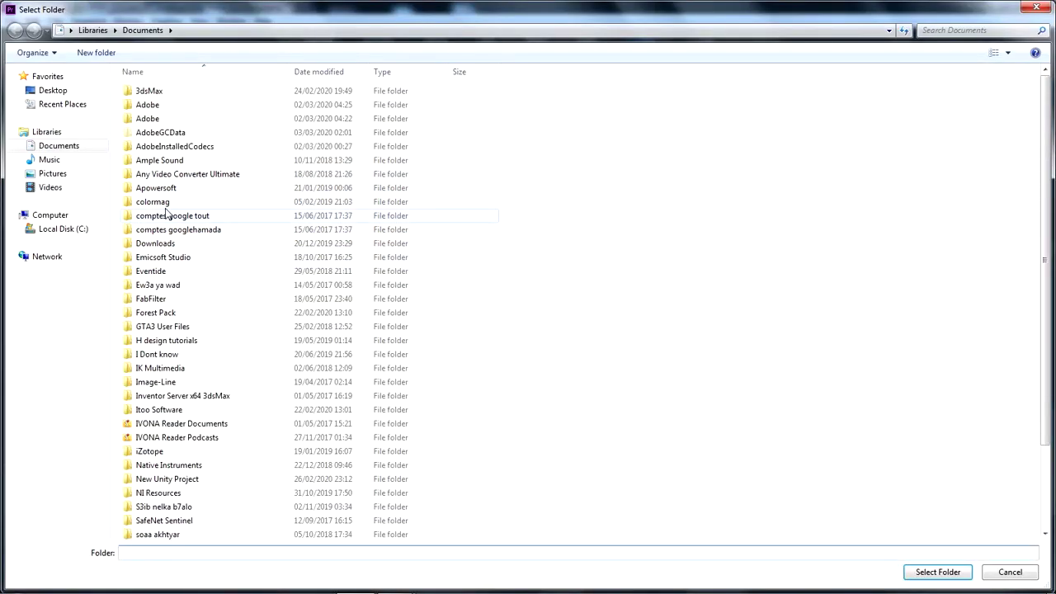
{"action": "left_click", "coordinate": [64, 229]}
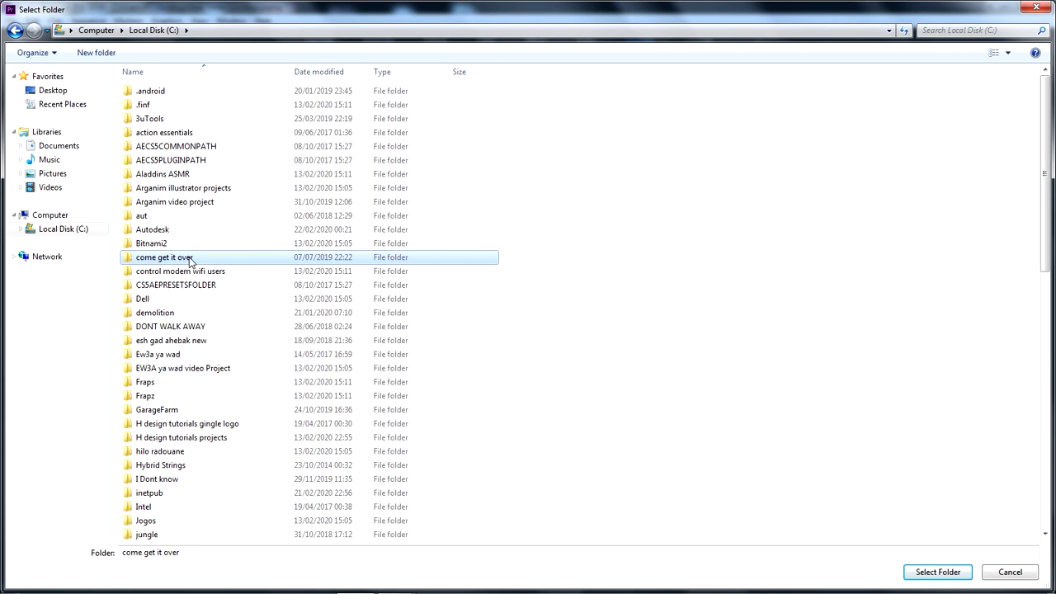
{"action": "scroll", "coordinate": [154, 452], "scroll_direction": "down", "scroll_amount": 9}
{"action": "left_click", "coordinate": [155, 450]}
{"action": "double_click", "coordinate": [154, 450]}
{"action": "double_click", "coordinate": [165, 106]}
{"action": "left_click", "coordinate": [167, 146]}
{"action": "double_click", "coordinate": [167, 146]}
Choose Roaming\Adobe\Common\Motion Graphics Templates\01. Modern and confirm the added folder.
{"action": "left_click", "coordinate": [165, 123]}
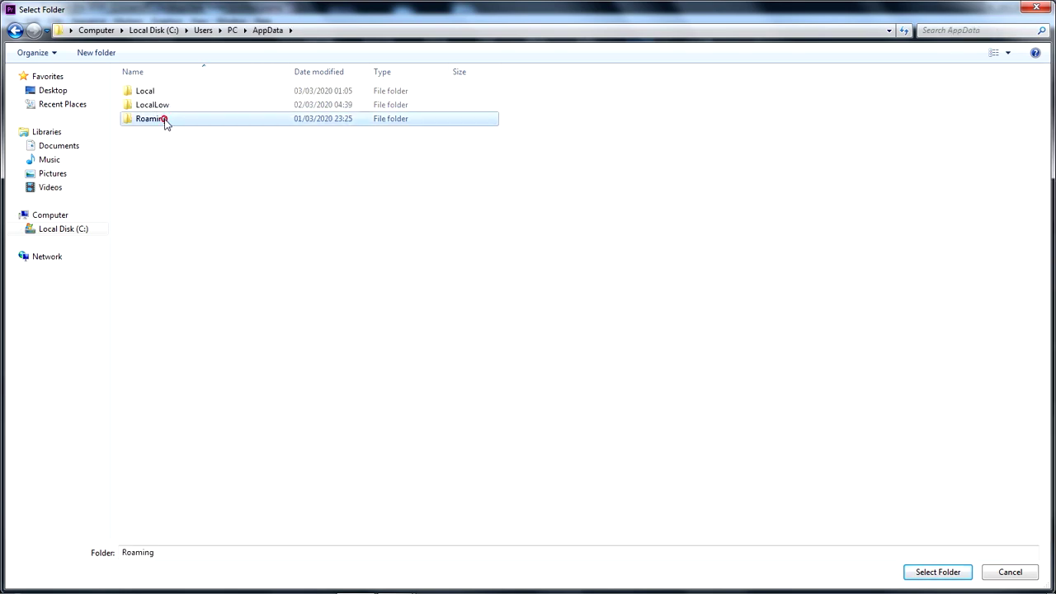
{"action": "double_click", "coordinate": [165, 123]}
{"action": "left_click", "coordinate": [162, 91]}
{"action": "double_click", "coordinate": [162, 91]}
{"action": "double_click", "coordinate": [189, 353]}
{"action": "double_click", "coordinate": [190, 118]}
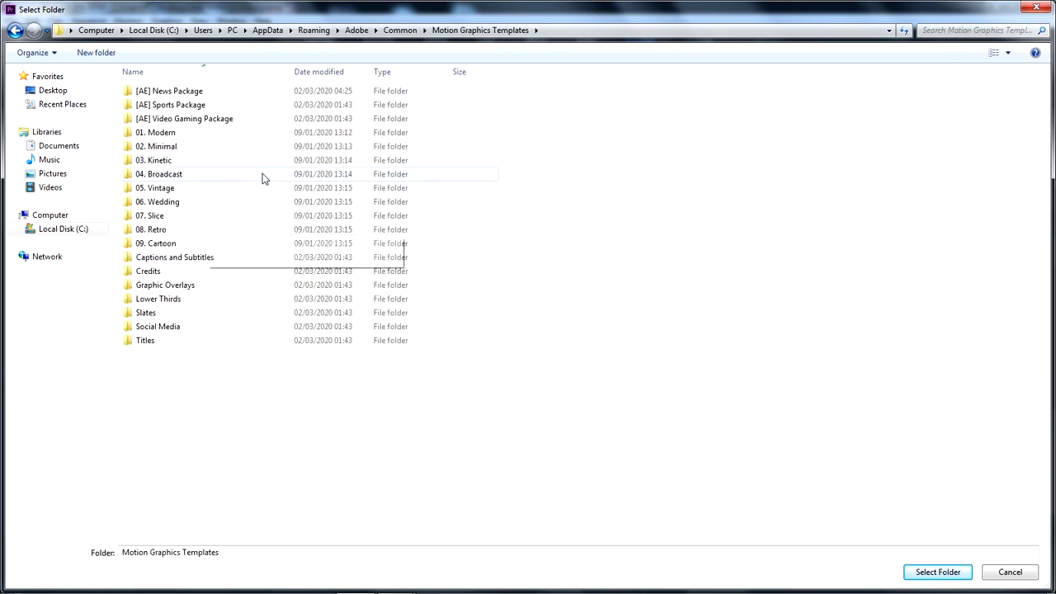
{"action": "left_click", "coordinate": [194, 132]}
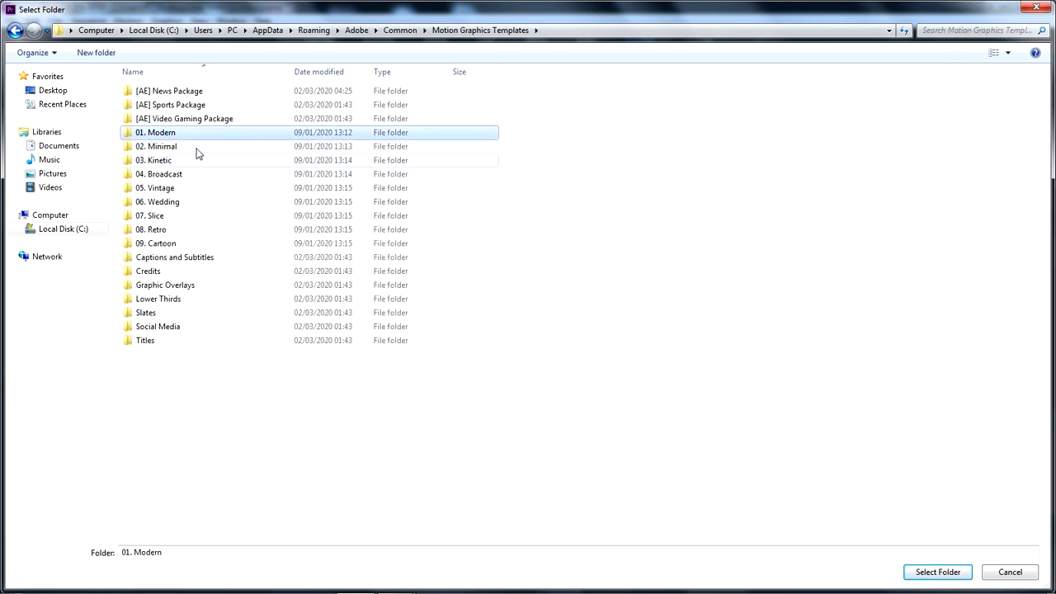
{"action": "left_click", "coordinate": [935, 572]}
{"action": "left_click", "coordinate": [683, 403]}
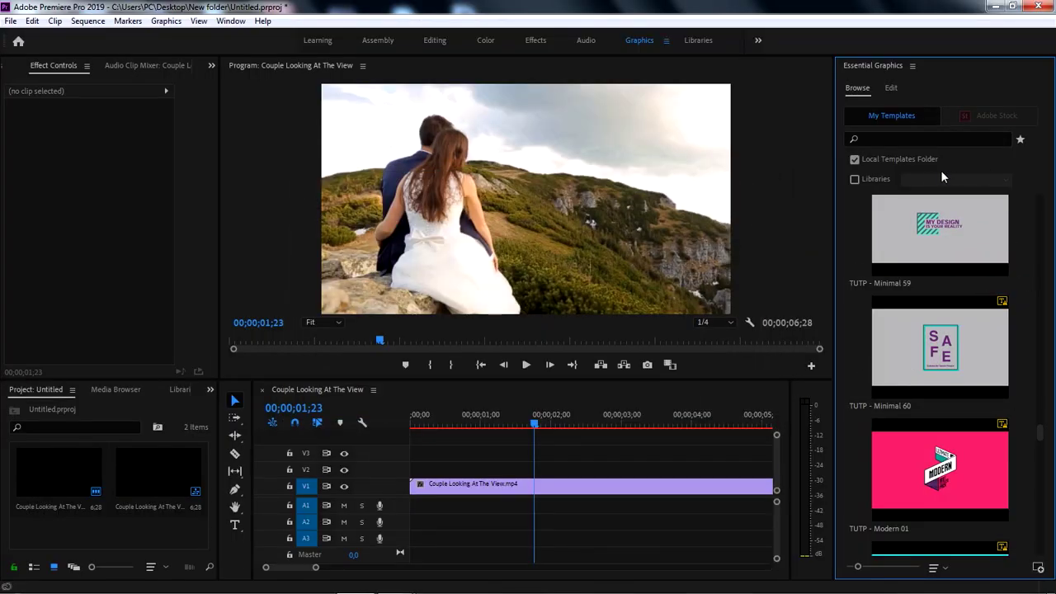
Enable the Local folder filter set to 01. Modern and scroll its templates.
{"action": "left_click", "coordinate": [876, 160]}
{"action": "left_click", "coordinate": [866, 161]}
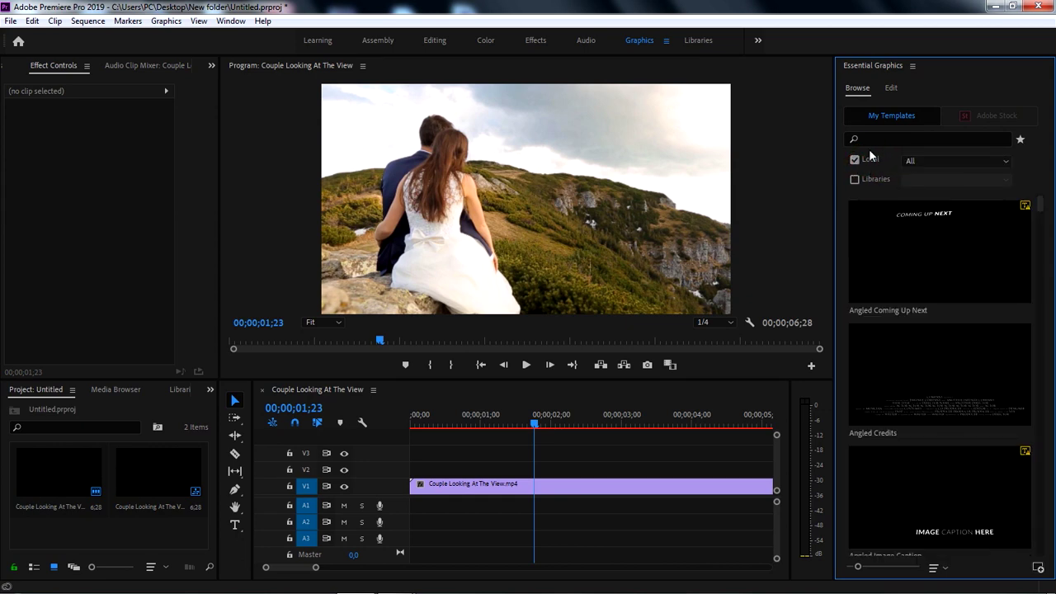
{"action": "left_click", "coordinate": [973, 162]}
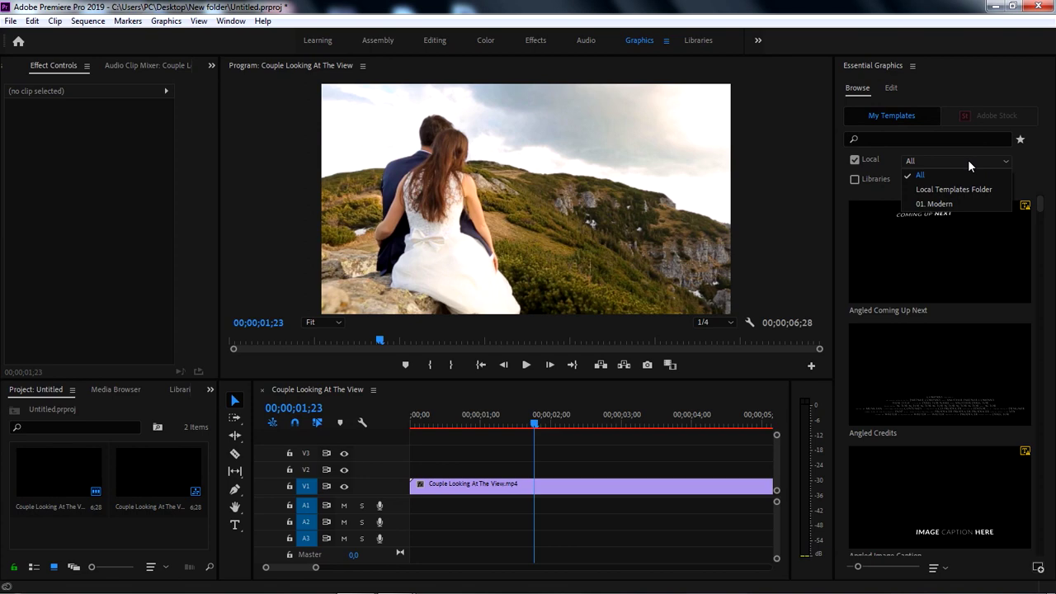
{"action": "left_click", "coordinate": [946, 205]}
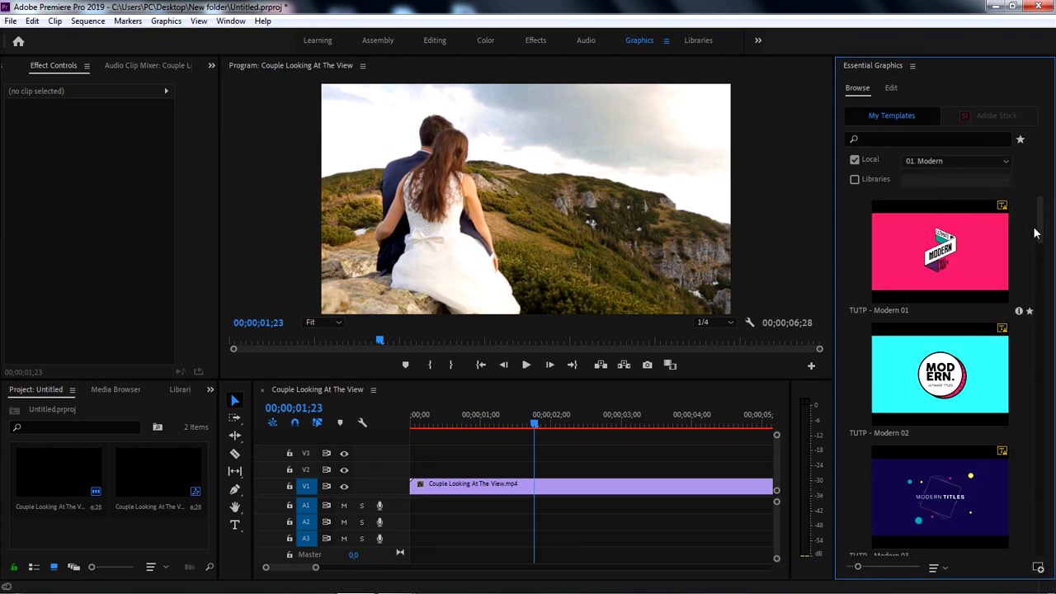
{"action": "left_click", "coordinate": [1041, 329]}
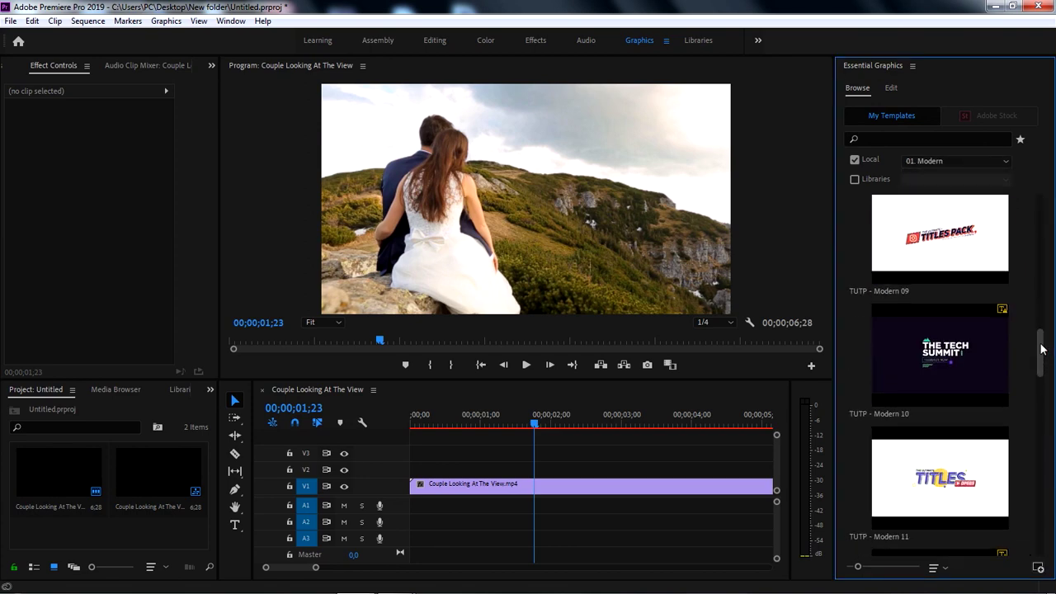
{"action": "left_click_drag", "start_coordinate": [1040, 344], "coordinate": [1039, 281]}
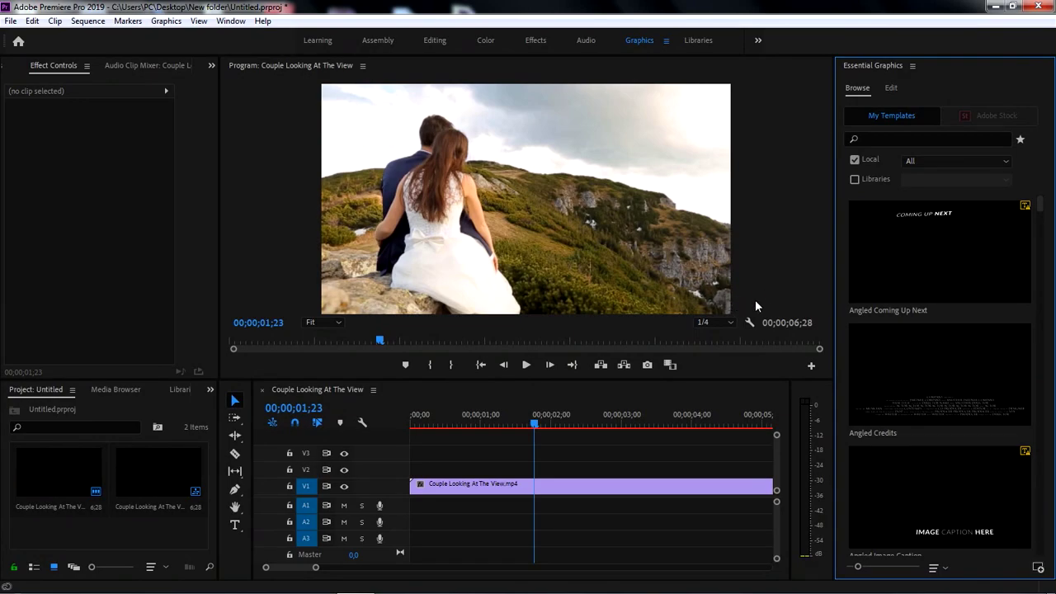
Switch the filter to 06. Wedding and scroll through Wedding 01 to Wedding 13.
{"action": "left_click", "coordinate": [976, 160]}
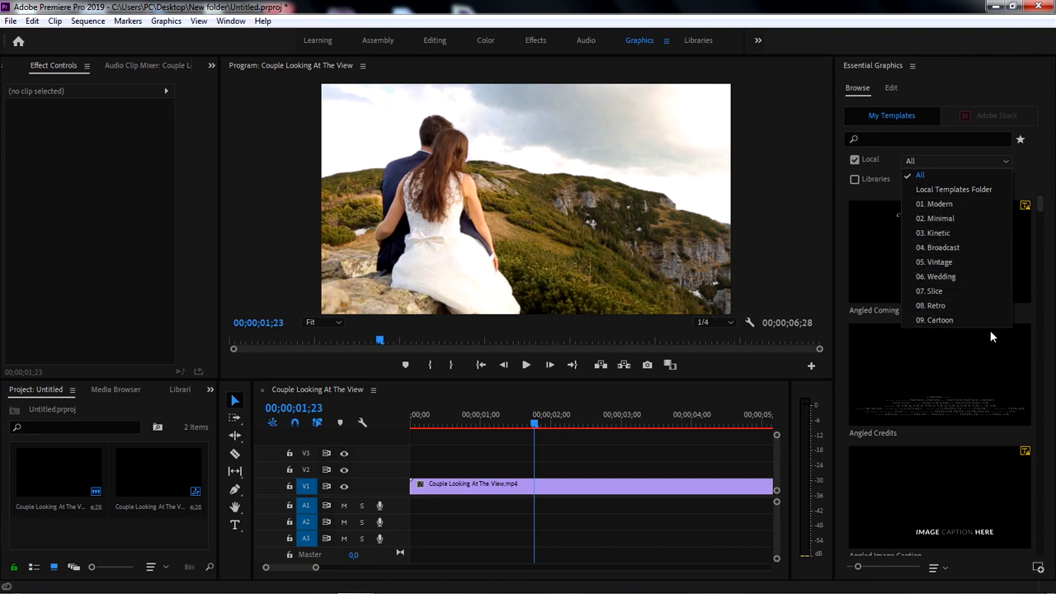
{"action": "left_click", "coordinate": [959, 274]}
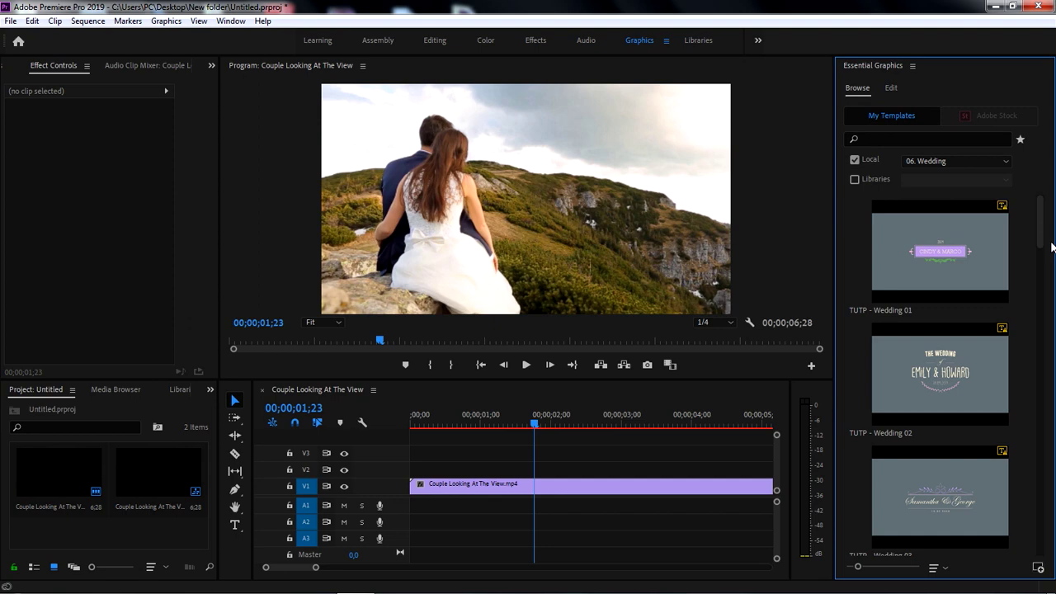
{"action": "scroll", "coordinate": [1042, 234], "scroll_direction": "down", "scroll_amount": 2}
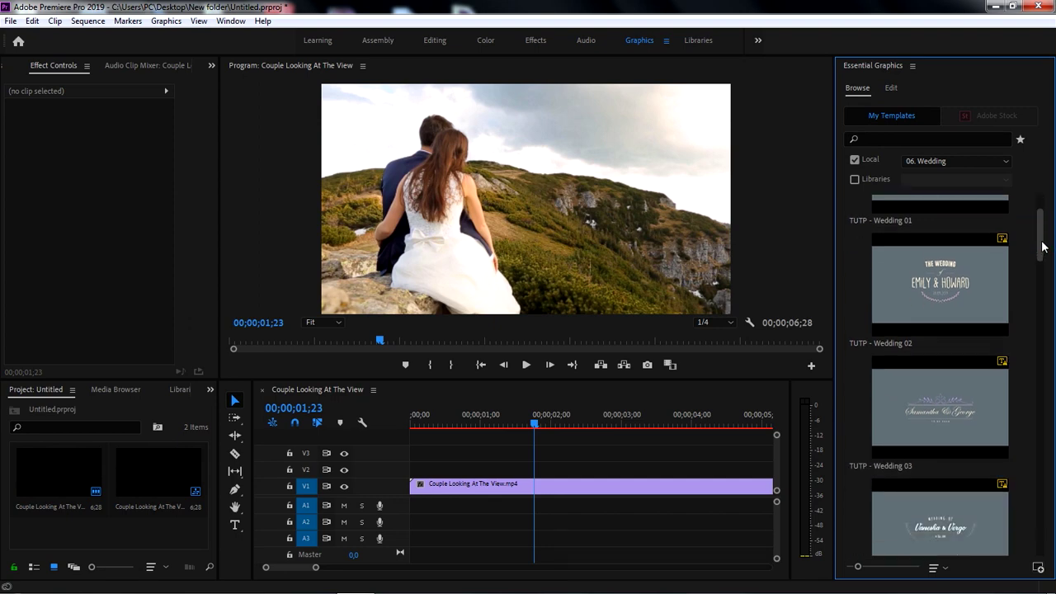
{"action": "mouse_move", "coordinate": [835, 264]}
{"action": "left_mouse_down"}
{"action": "mouse_move", "coordinate": [792, 264]}
{"action": "mouse_move", "coordinate": [843, 274]}
{"action": "left_mouse_up"}
{"action": "left_click_drag", "start_coordinate": [1042, 239], "coordinate": [1044, 423]}
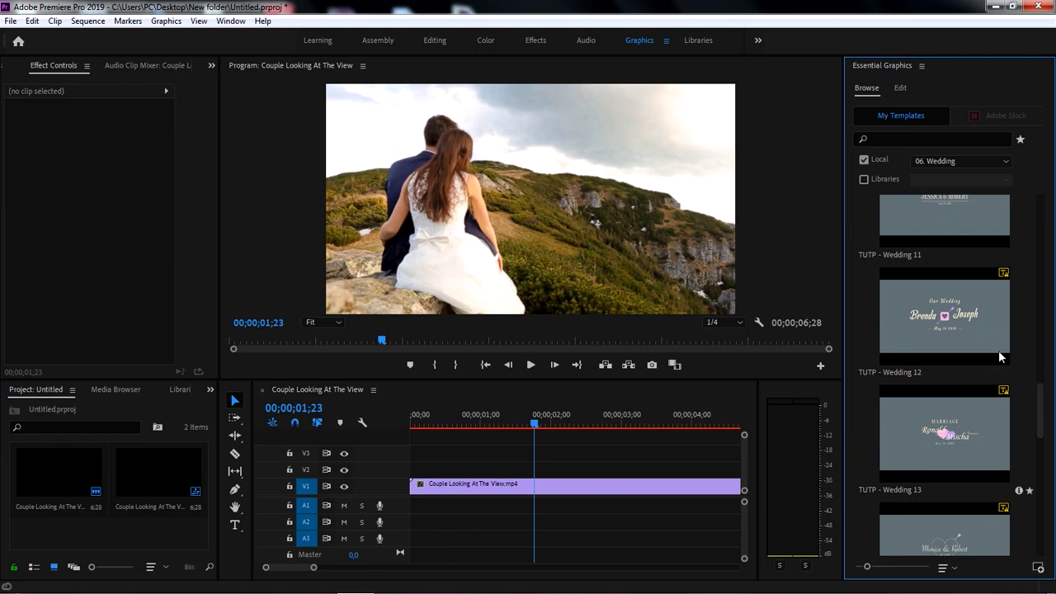
Drop TUTP - Wedding 12 onto V2 above the couple clip and set it to frame size.
{"action": "left_click", "coordinate": [963, 319]}
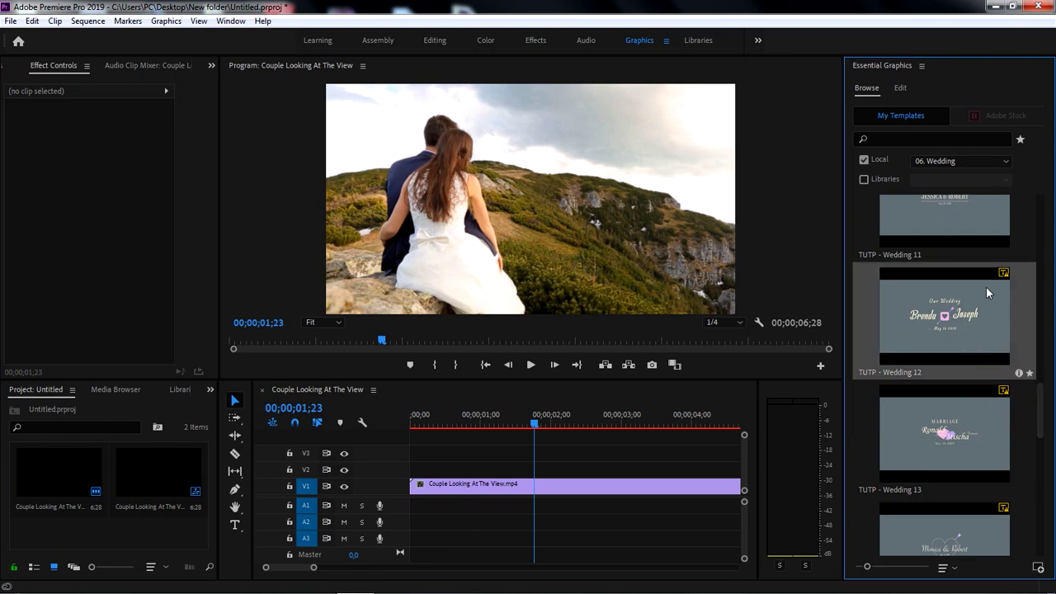
{"action": "left_click_drag", "start_coordinate": [978, 297], "coordinate": [429, 476]}
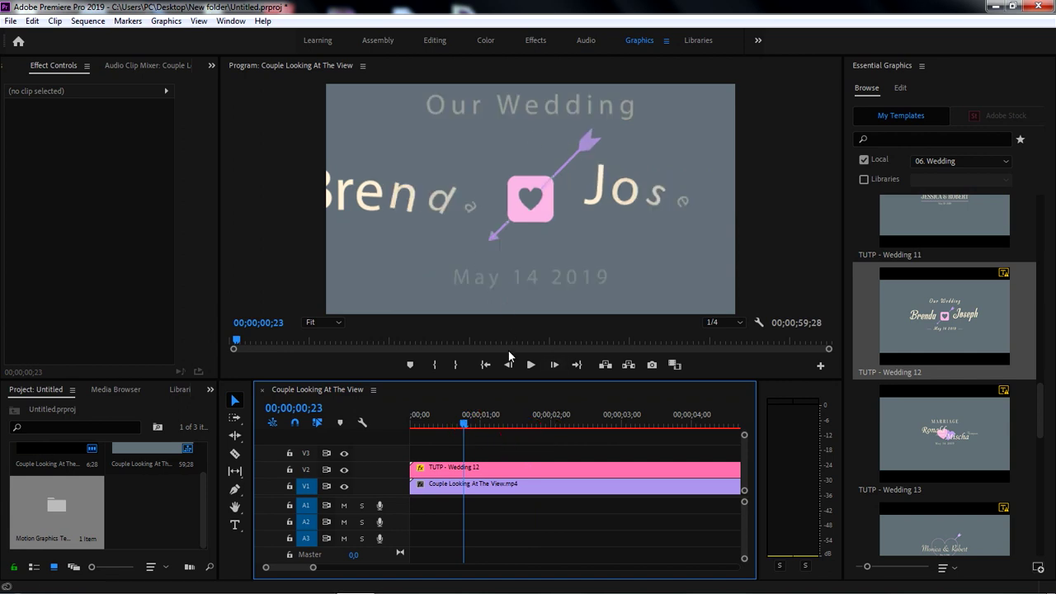
{"action": "left_click", "coordinate": [496, 425]}
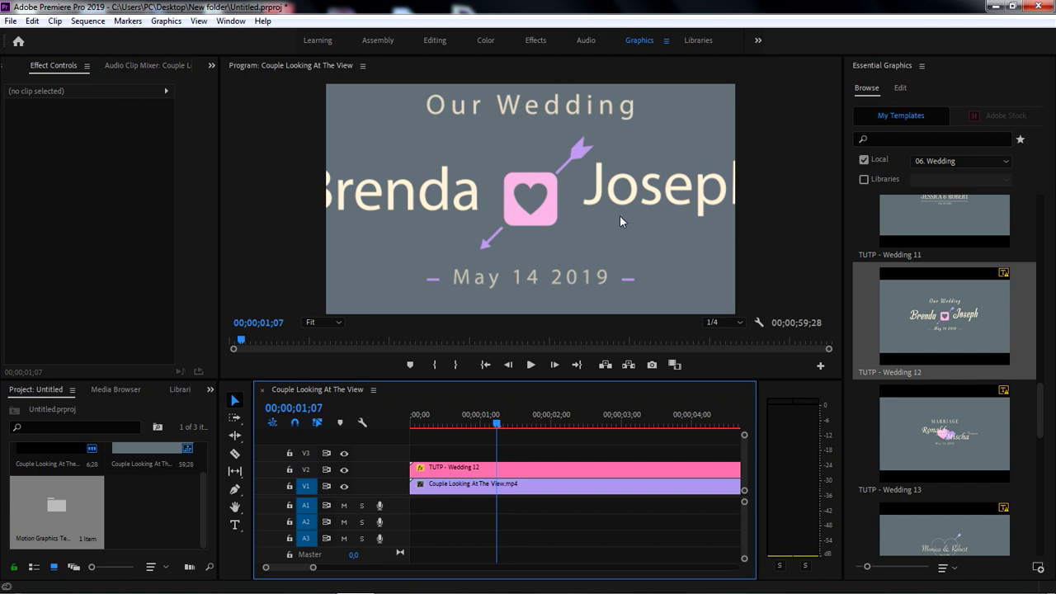
{"action": "right_click", "coordinate": [525, 467]}
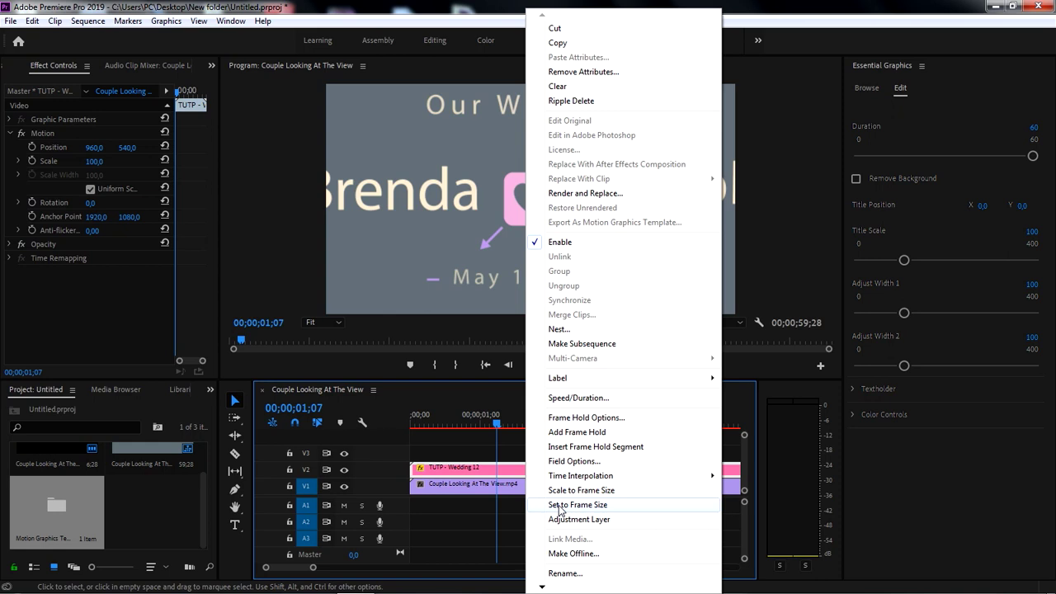
{"action": "left_click", "coordinate": [635, 505]}
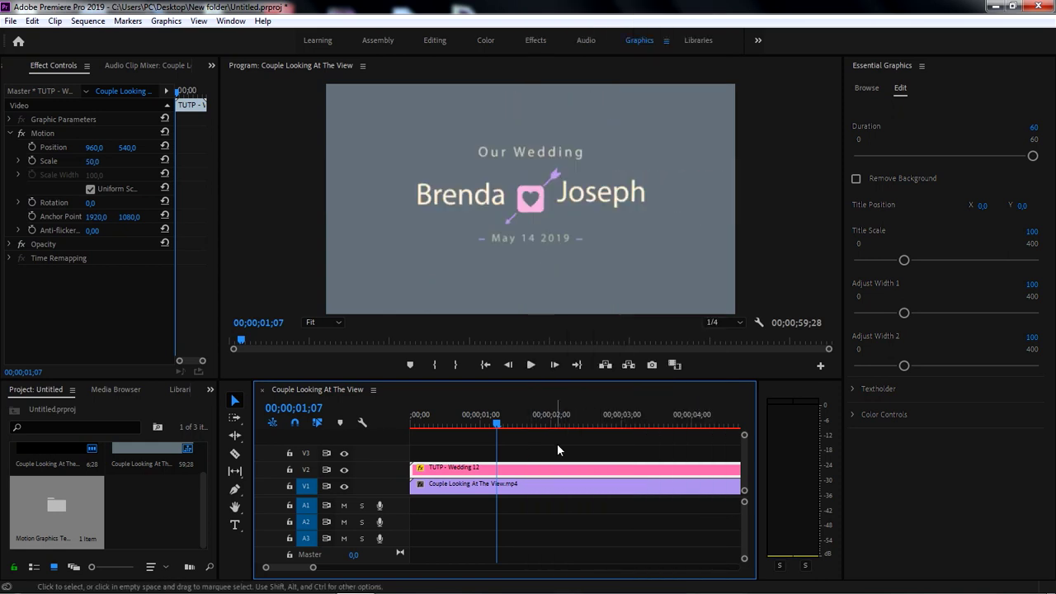
Scrub through the Wedding 12 title animation and zoom the timeline out to show the full title clip.
{"action": "left_click_drag", "start_coordinate": [472, 424], "coordinate": [448, 424]}
{"action": "mouse_move", "coordinate": [509, 378]}
{"action": "left_mouse_down"}
{"action": "mouse_move", "coordinate": [509, 399]}
{"action": "mouse_move", "coordinate": [509, 389]}
{"action": "left_mouse_up"}
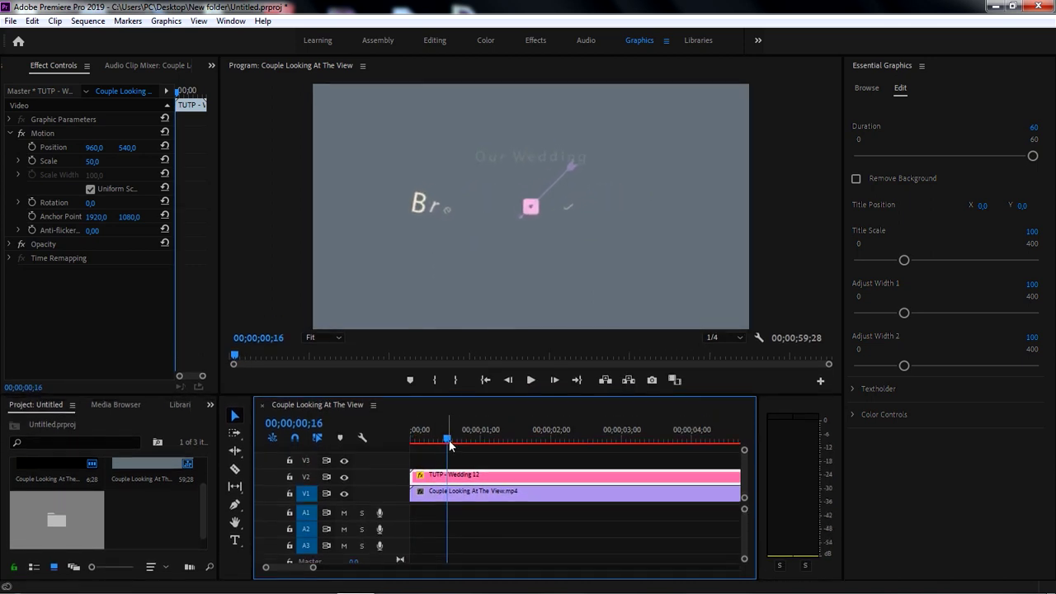
{"action": "left_click_drag", "start_coordinate": [313, 565], "coordinate": [358, 566]}
{"action": "mouse_move", "coordinate": [420, 442]}
{"action": "left_mouse_down"}
{"action": "mouse_move", "coordinate": [453, 438]}
{"action": "mouse_move", "coordinate": [425, 438]}
{"action": "mouse_move", "coordinate": [439, 438]}
{"action": "left_mouse_up"}
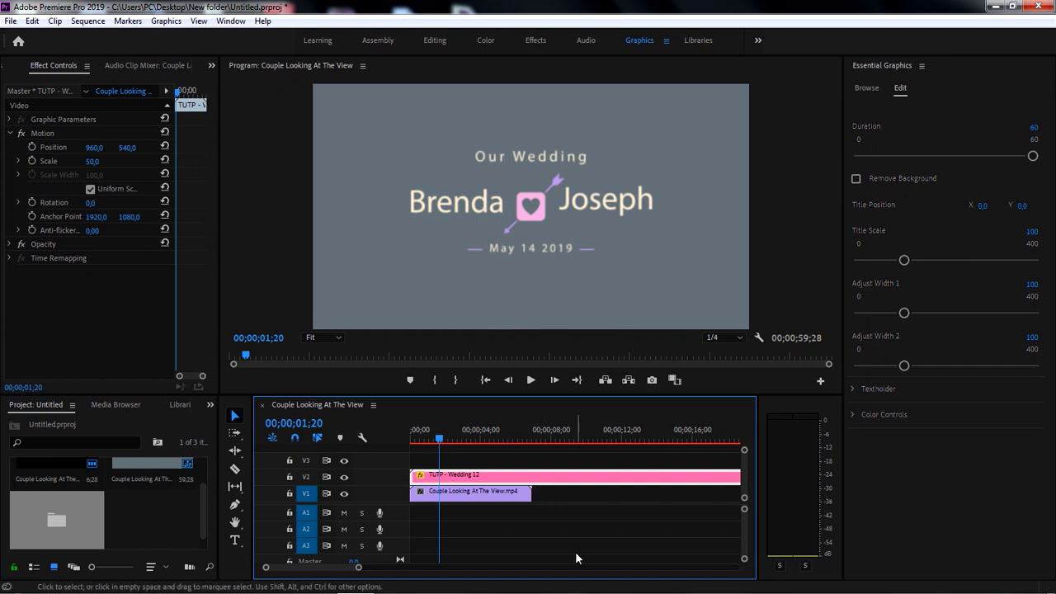
Enable Remove Background on the title in Essential Graphics and cut its Duration from 60 to 6.
{"action": "left_click", "coordinate": [560, 480]}
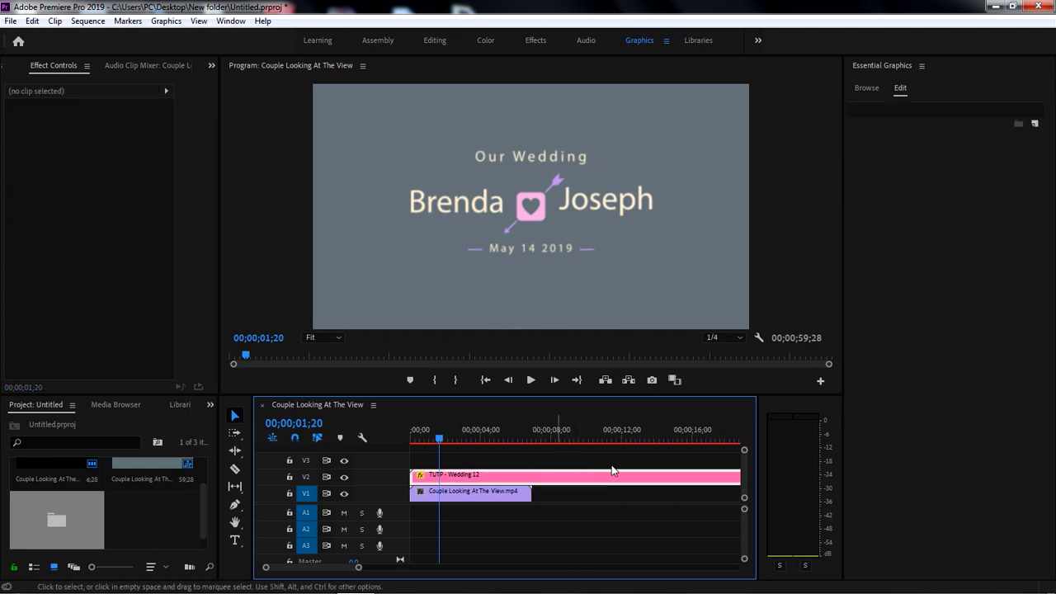
{"action": "left_click", "coordinate": [901, 90]}
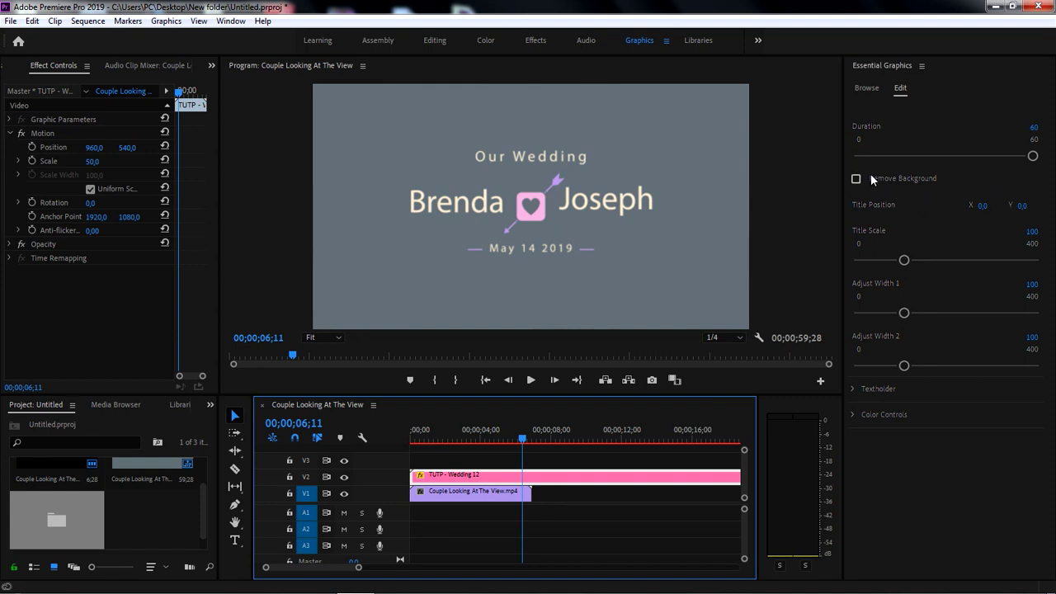
{"action": "left_click", "coordinate": [889, 177]}
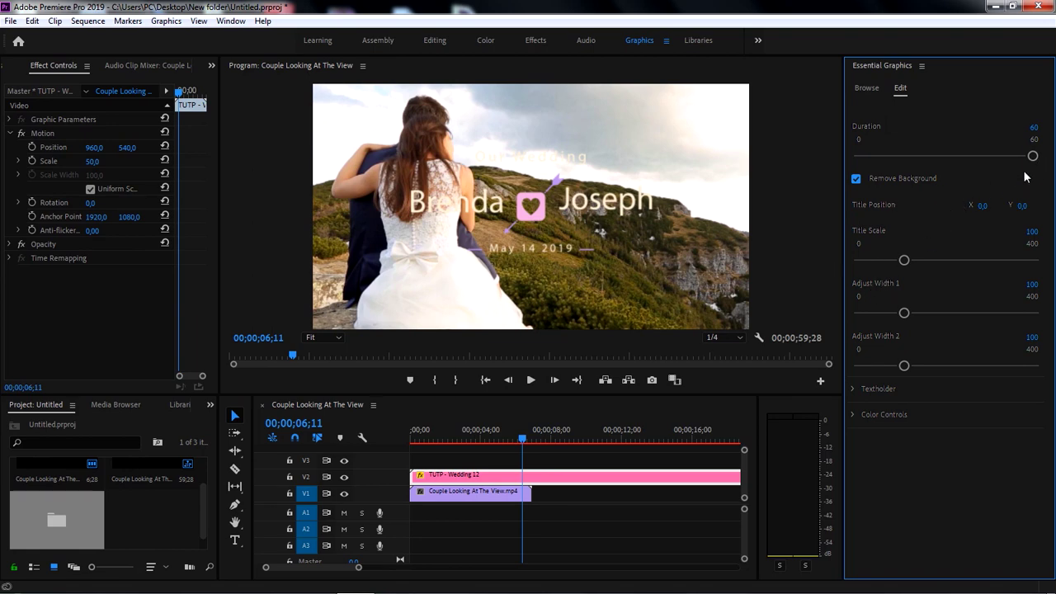
{"action": "left_click_drag", "start_coordinate": [1031, 158], "coordinate": [877, 158]}
Zoom the timeline back in on the shortened title and couple clips.
{"action": "left_click", "coordinate": [507, 435]}
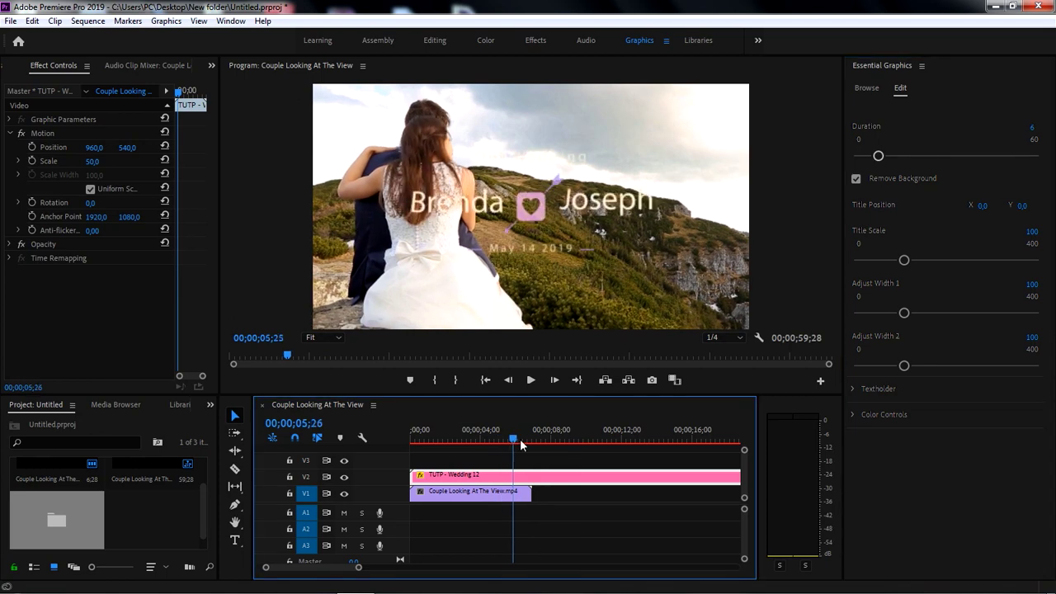
{"action": "left_click_drag", "start_coordinate": [358, 567], "coordinate": [323, 567]}
{"action": "left_click_drag", "start_coordinate": [424, 437], "coordinate": [487, 440]}
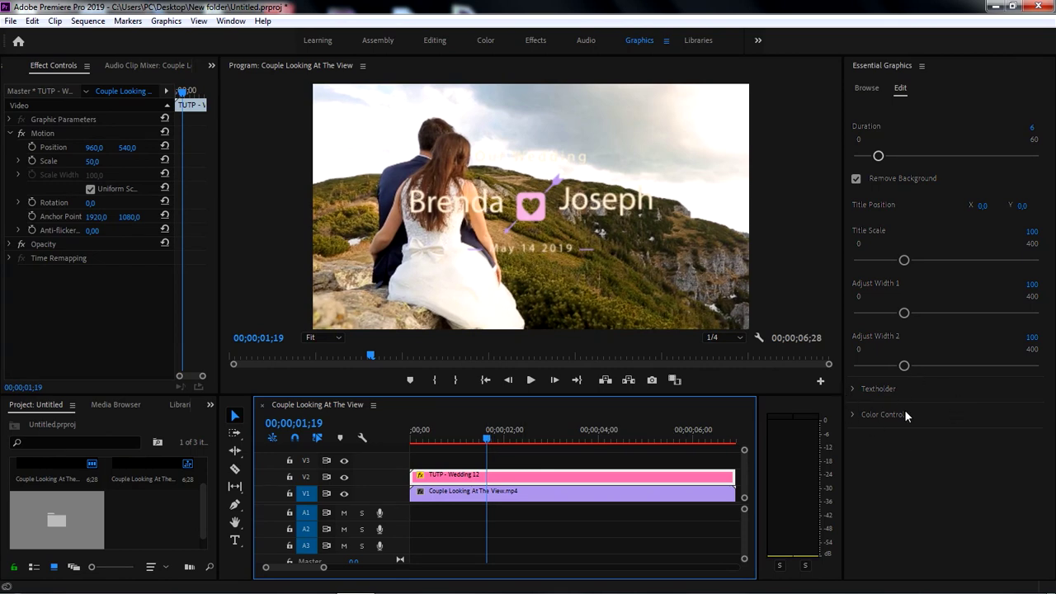
Expand Color Controls and make the first name (Text 1) pink.
{"action": "left_click", "coordinate": [915, 416]}
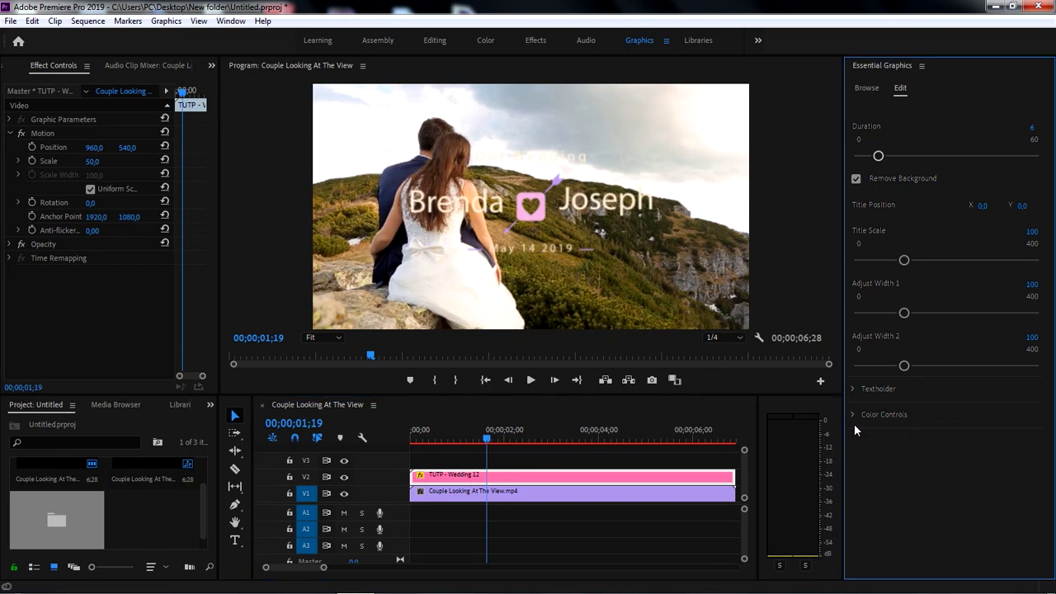
{"action": "left_click", "coordinate": [854, 415]}
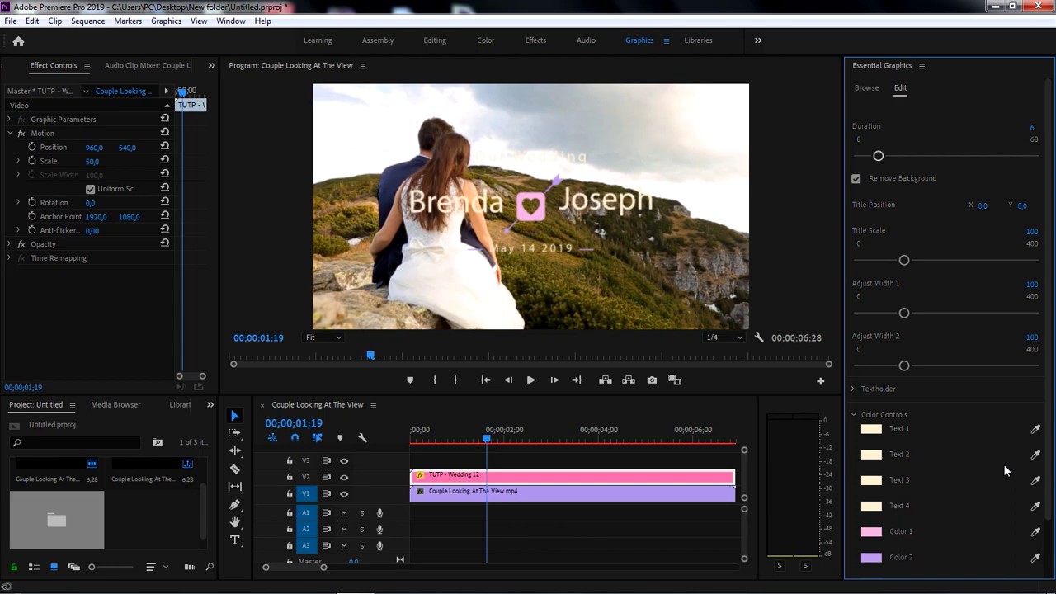
{"action": "scroll", "coordinate": [1003, 463], "scroll_direction": "down", "scroll_amount": 2}
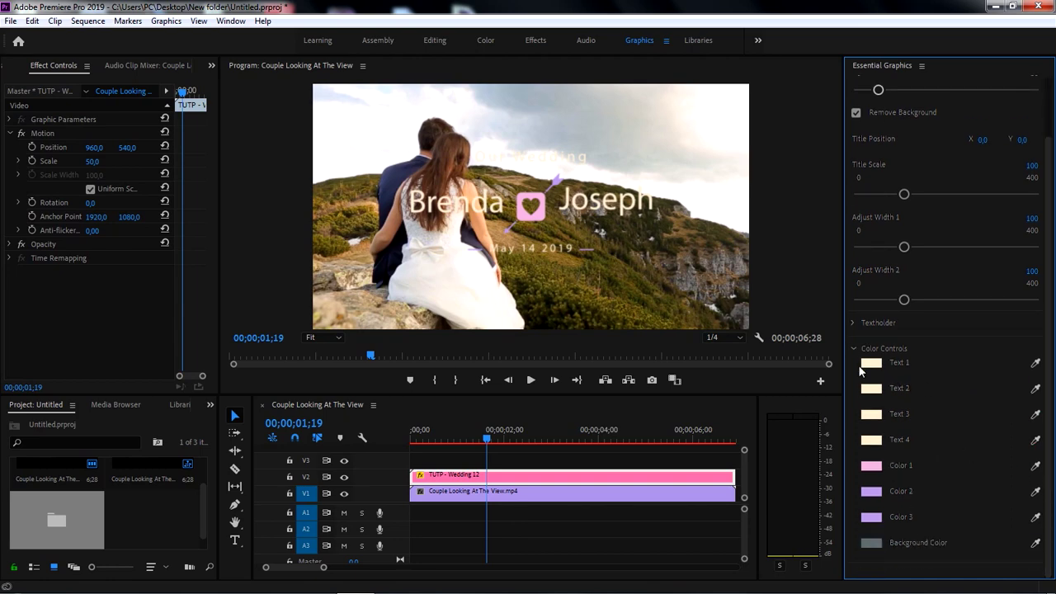
{"action": "left_click", "coordinate": [871, 362]}
{"action": "left_click_drag", "start_coordinate": [462, 207], "coordinate": [528, 298]}
{"action": "left_click", "coordinate": [632, 485]}
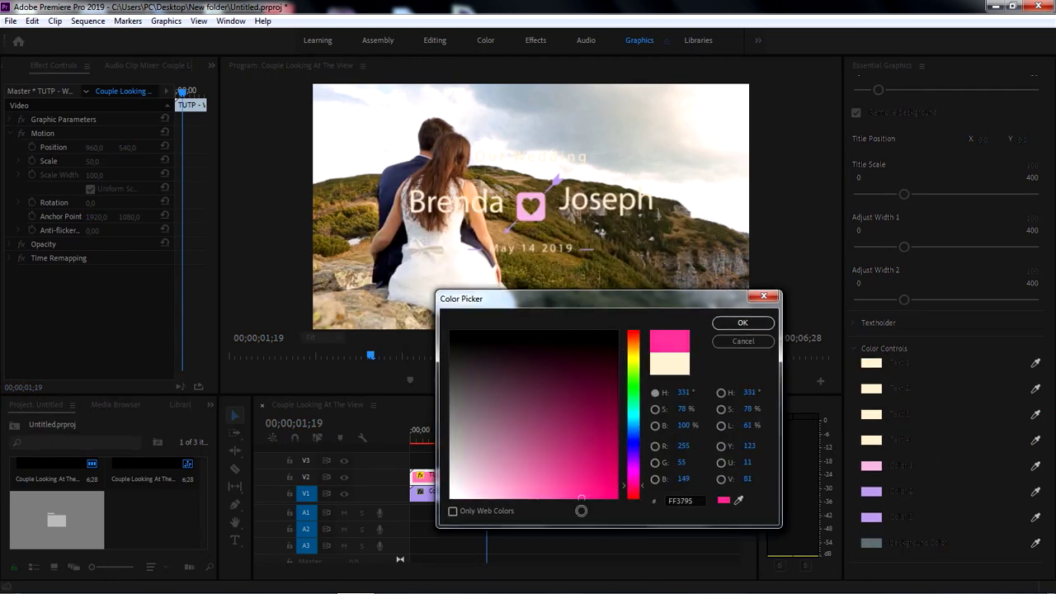
{"action": "left_click", "coordinate": [742, 323]}
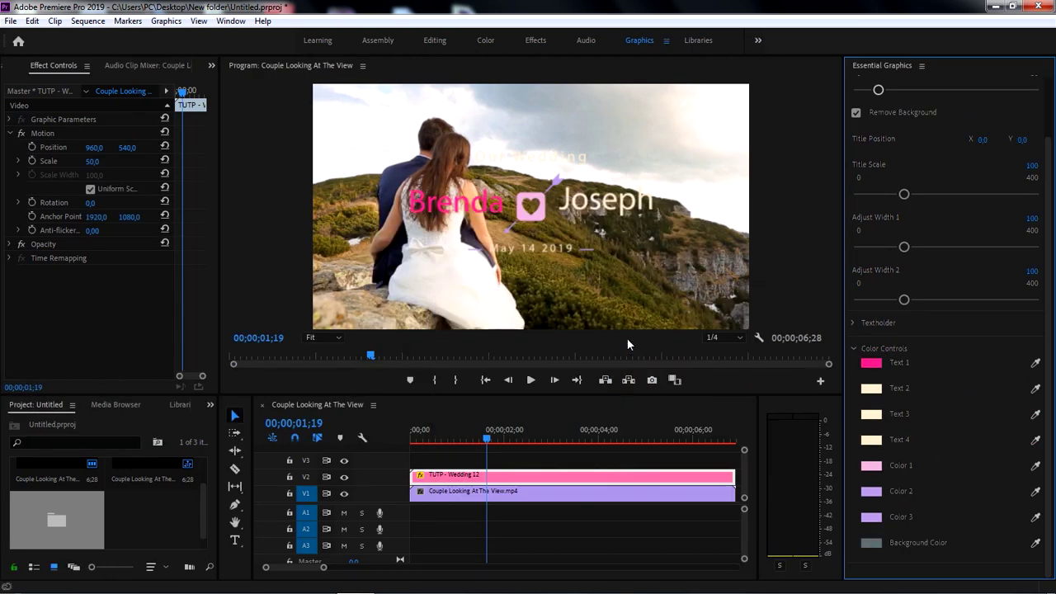
Color the second name (Text 2) a light vivid purple.
{"action": "left_click", "coordinate": [871, 387]}
{"action": "left_click", "coordinate": [564, 364]}
{"action": "left_click", "coordinate": [520, 404]}
{"action": "left_click", "coordinate": [674, 232]}
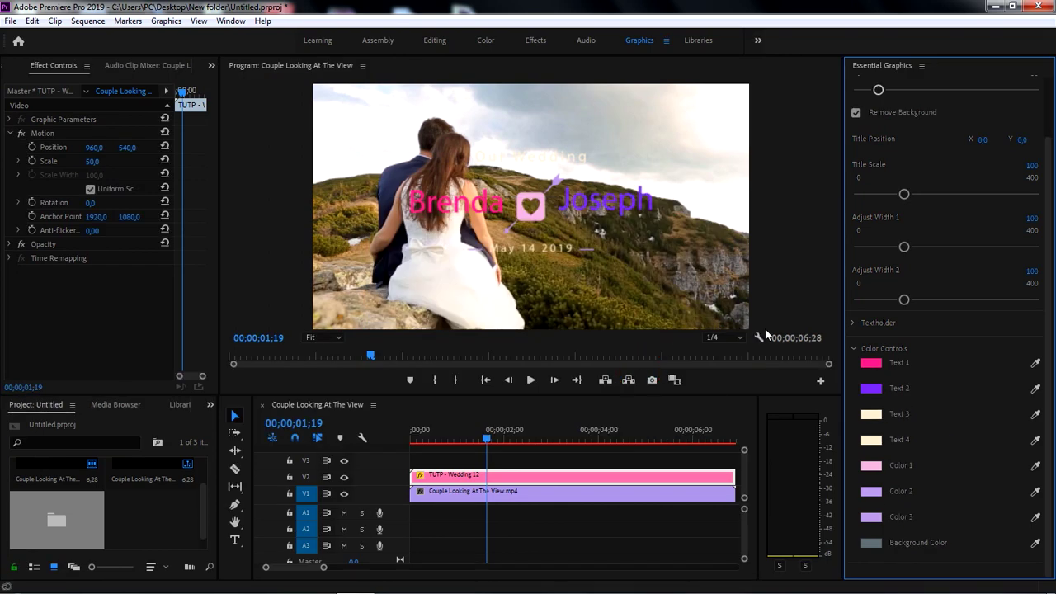
{"action": "left_click", "coordinate": [871, 388]}
{"action": "key", "text": "Return"}
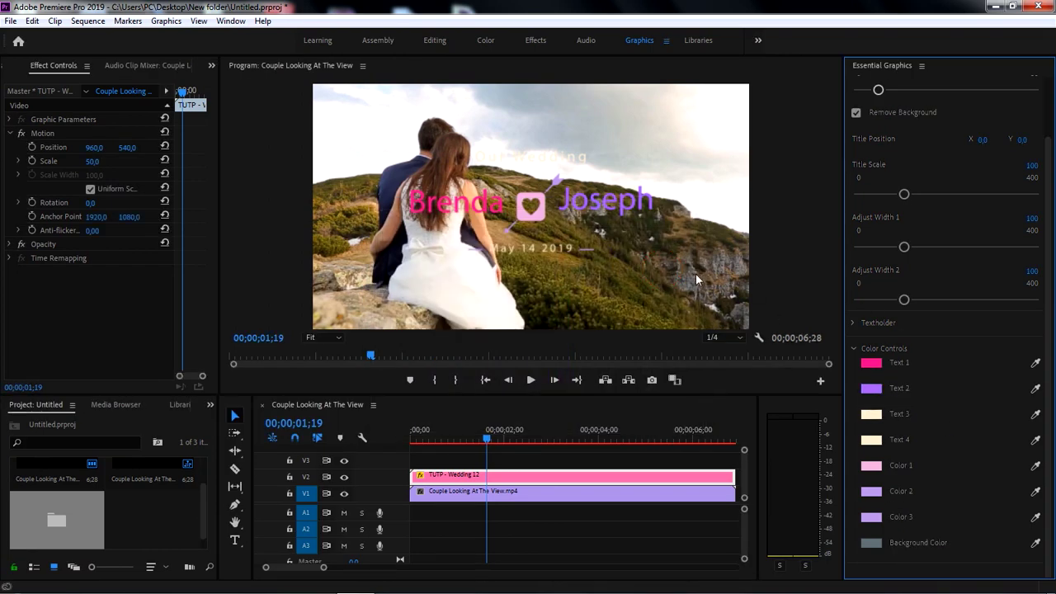
Make Our Wedding and the date (Text 3 and 4) dark navy 16074F.
{"action": "left_click", "coordinate": [871, 413]}
{"action": "left_click_drag", "start_coordinate": [462, 208], "coordinate": [599, 241]}
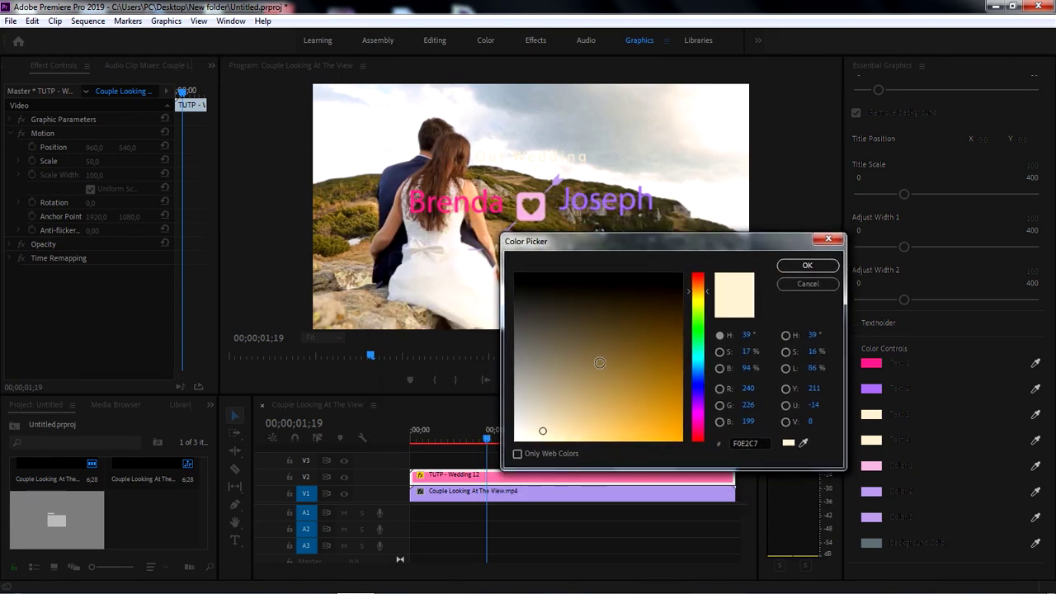
{"action": "left_click_drag", "start_coordinate": [698, 371], "coordinate": [698, 392]}
{"action": "left_click_drag", "start_coordinate": [666, 351], "coordinate": [667, 325]}
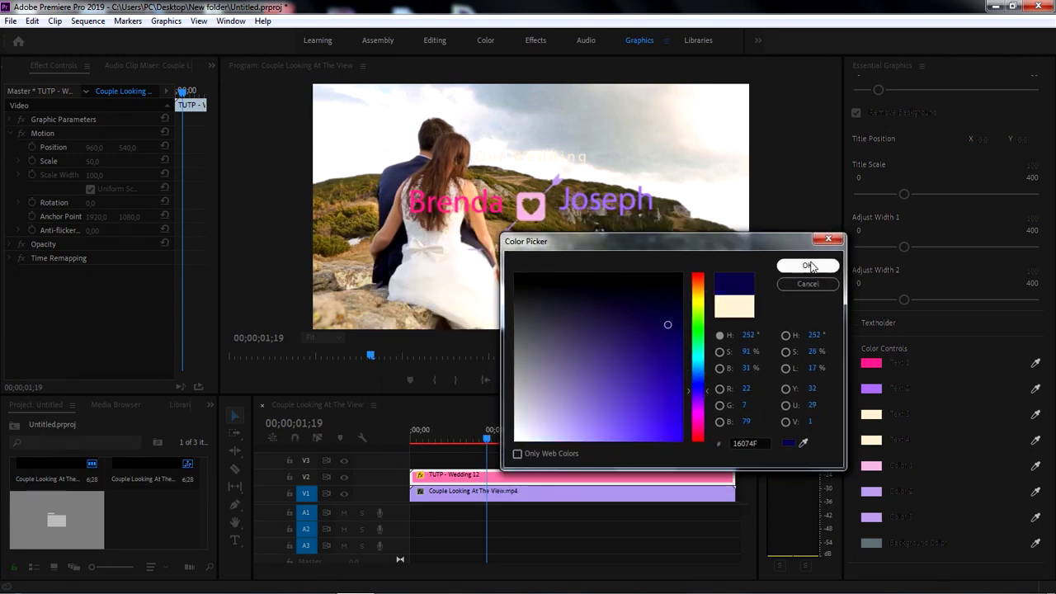
{"action": "left_click", "coordinate": [810, 265]}
{"action": "left_click", "coordinate": [871, 439]}
{"action": "left_click", "coordinate": [613, 409]}
{"action": "type", "text": "16074F"}
{"action": "key", "text": "Return"}
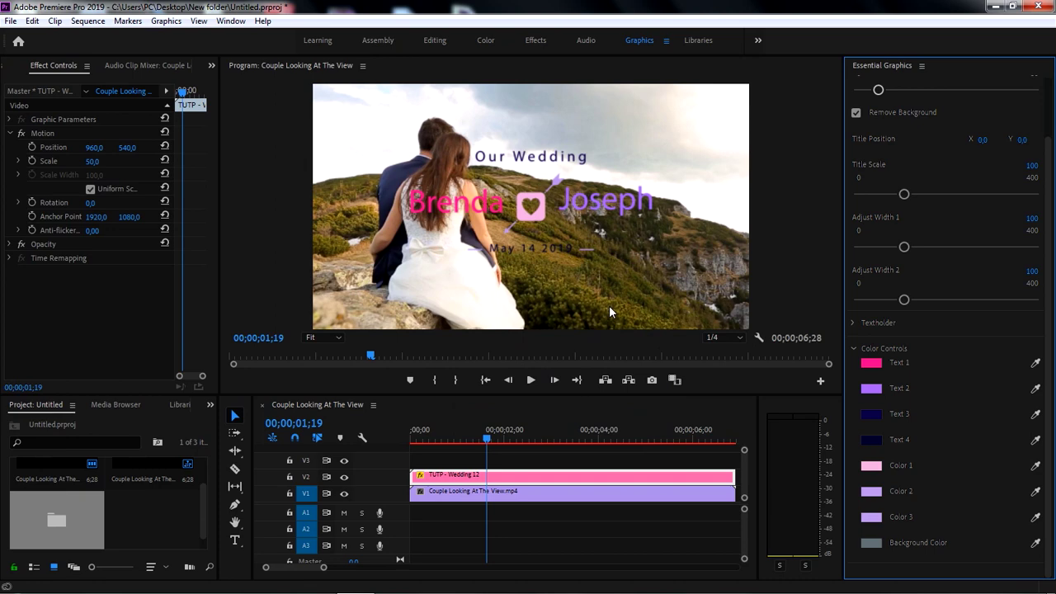
{"action": "left_click_drag", "start_coordinate": [485, 442], "coordinate": [529, 442]}
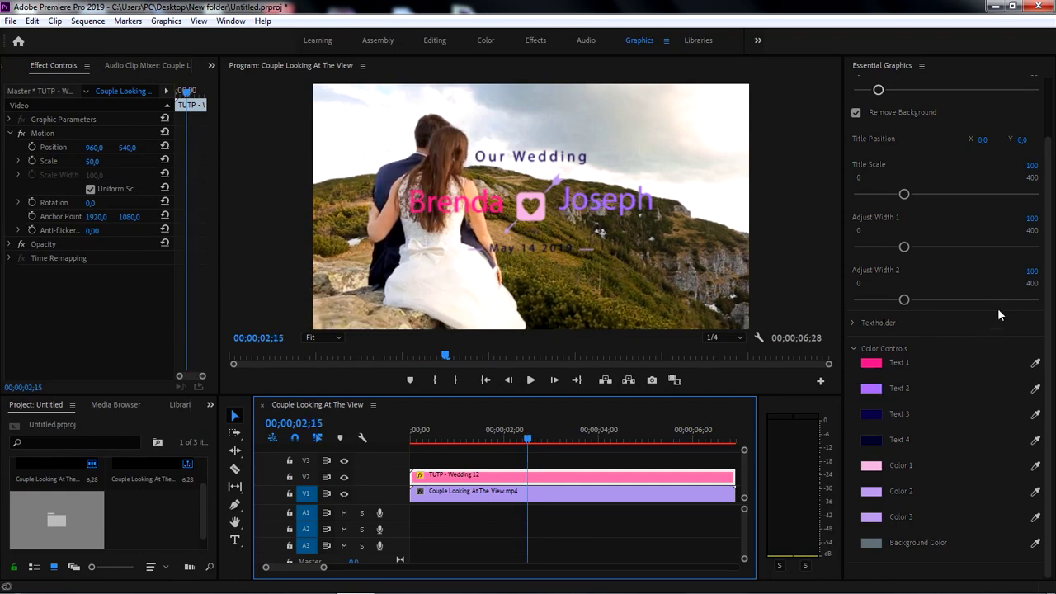
Set Title Scale to 134, Adjust Width 1 to 113, Width 2 to 108, and Color 1 white.
{"action": "left_click_drag", "start_coordinate": [1046, 221], "coordinate": [1046, 188]}
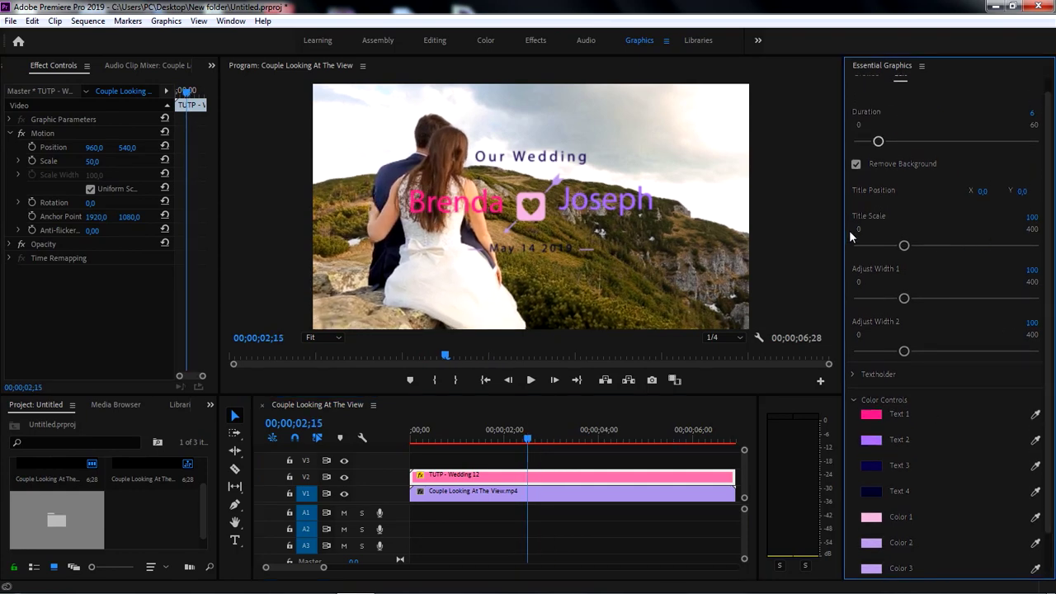
{"action": "left_click_drag", "start_coordinate": [905, 248], "coordinate": [916, 248]}
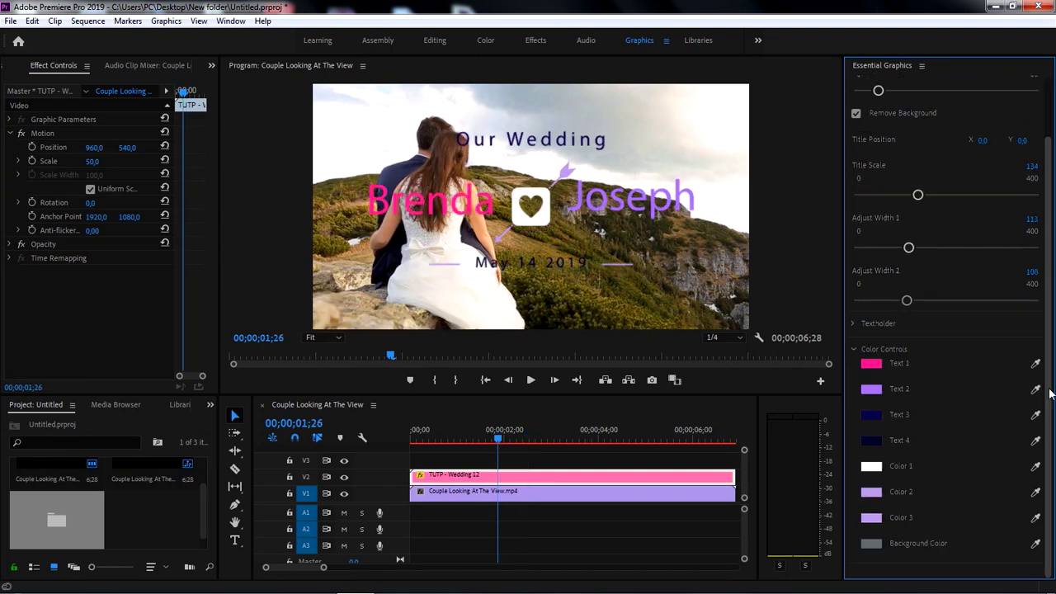
{"action": "left_click_drag", "start_coordinate": [1051, 388], "coordinate": [1051, 281]}
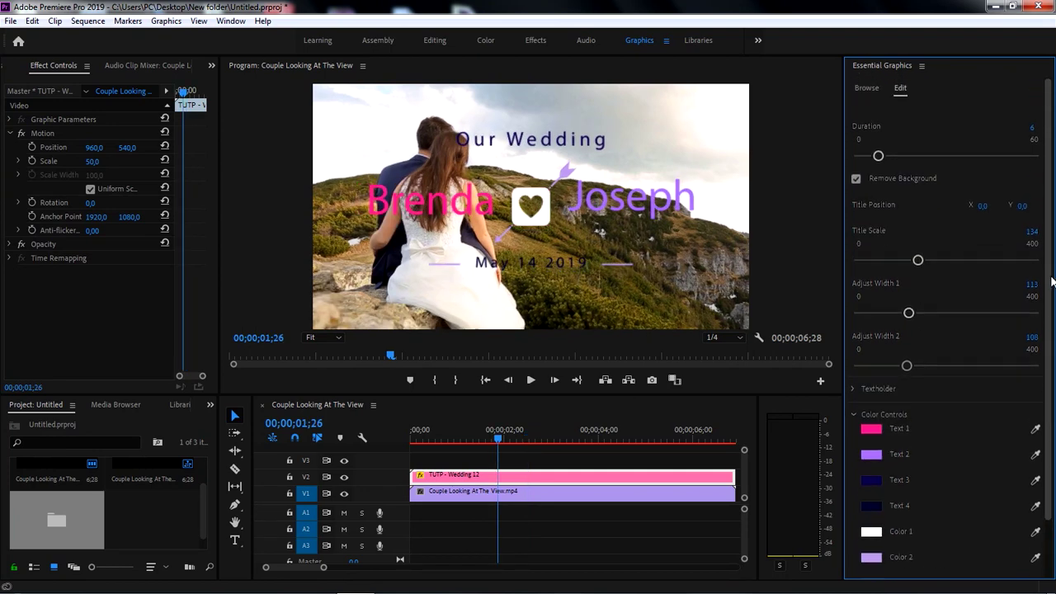
{"action": "scroll", "coordinate": [1005, 412], "scroll_direction": "down", "scroll_amount": 2}
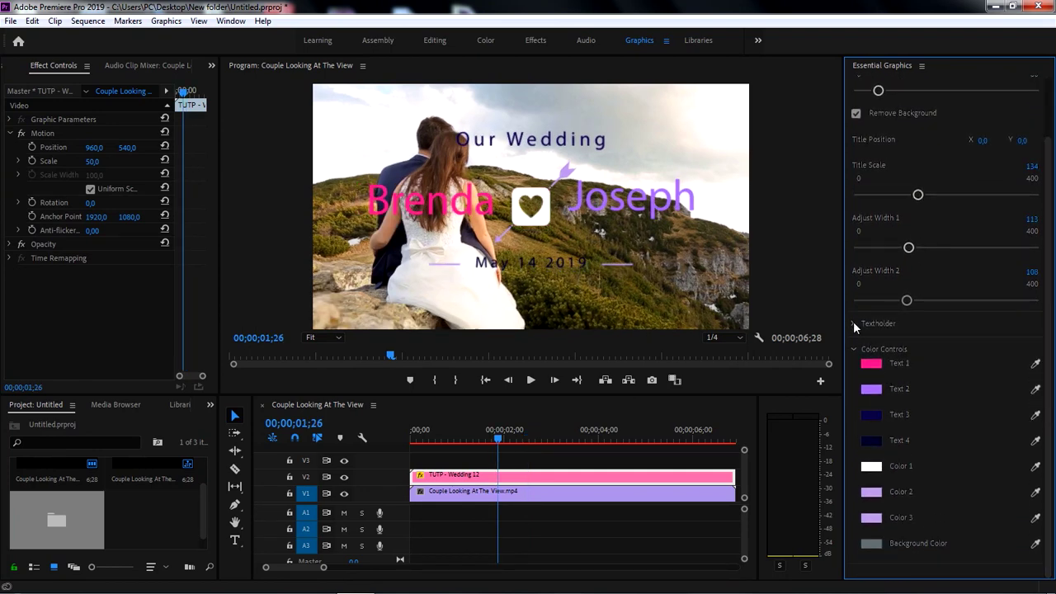
Replace the first name in the title's text settings with a new name.
{"action": "left_click", "coordinate": [854, 323]}
{"action": "scroll", "coordinate": [845, 331], "scroll_direction": "down", "scroll_amount": 2}
{"action": "left_click_drag", "start_coordinate": [845, 331], "coordinate": [801, 330]}
{"action": "left_click", "coordinate": [870, 287]}
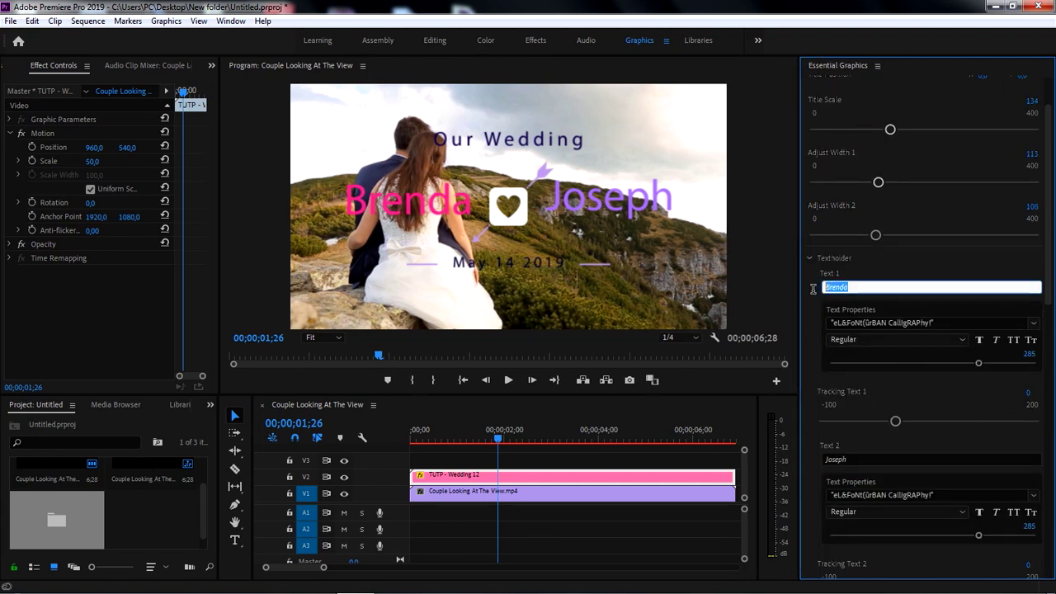
{"action": "type", "text": "Erika"}
{"action": "key", "text": "Return"}
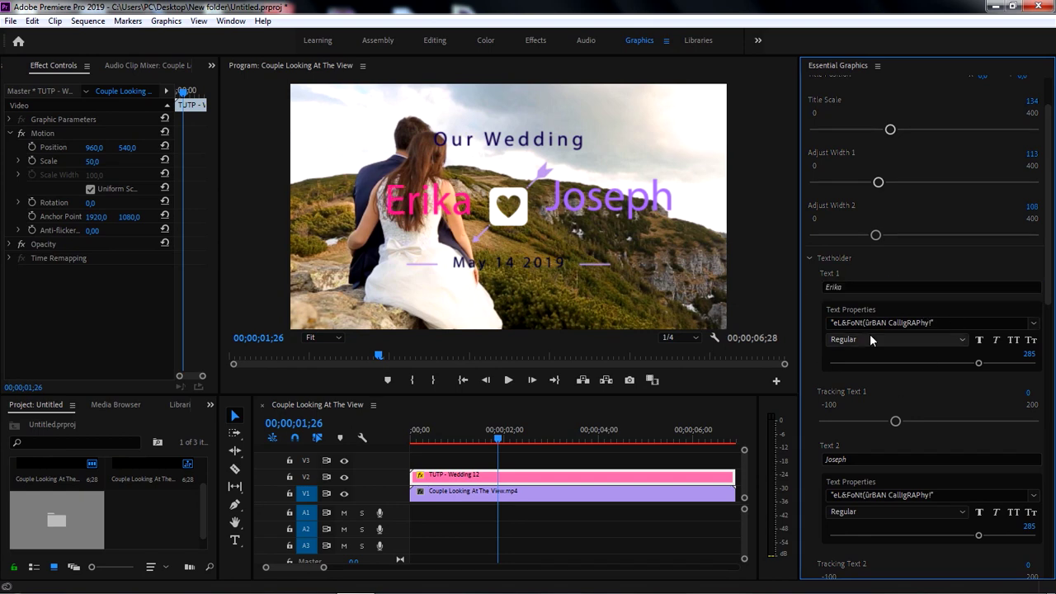
Change the first name's font to Aharoni Bold.
{"action": "left_click", "coordinate": [1033, 323]}
{"action": "scroll", "coordinate": [907, 446], "scroll_direction": "down", "scroll_amount": 5}
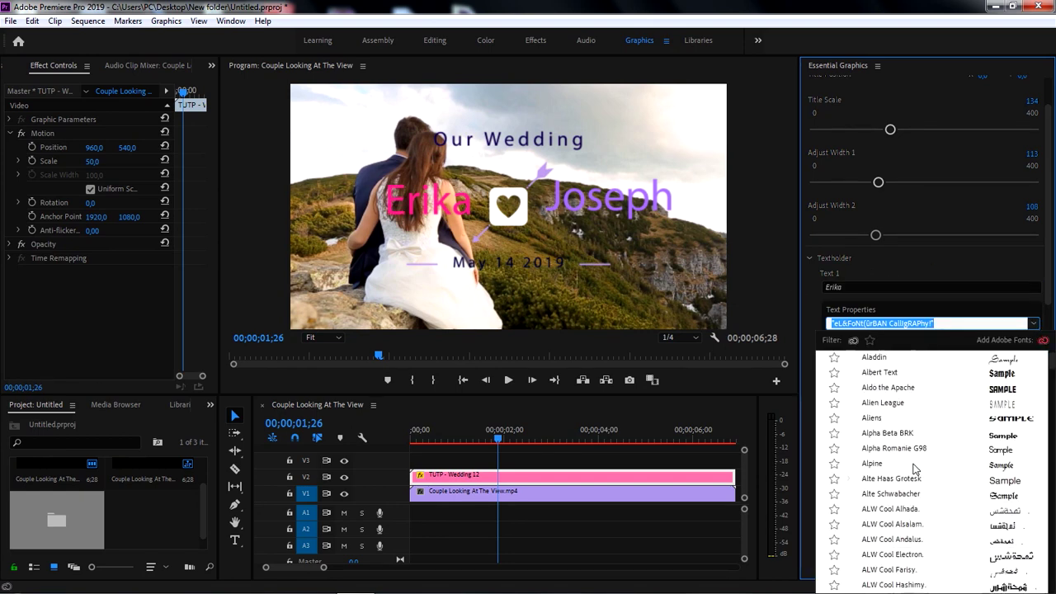
{"action": "left_click", "coordinate": [899, 438]}
{"action": "left_click", "coordinate": [842, 322]}
{"action": "type", "text": "Aharoni"}
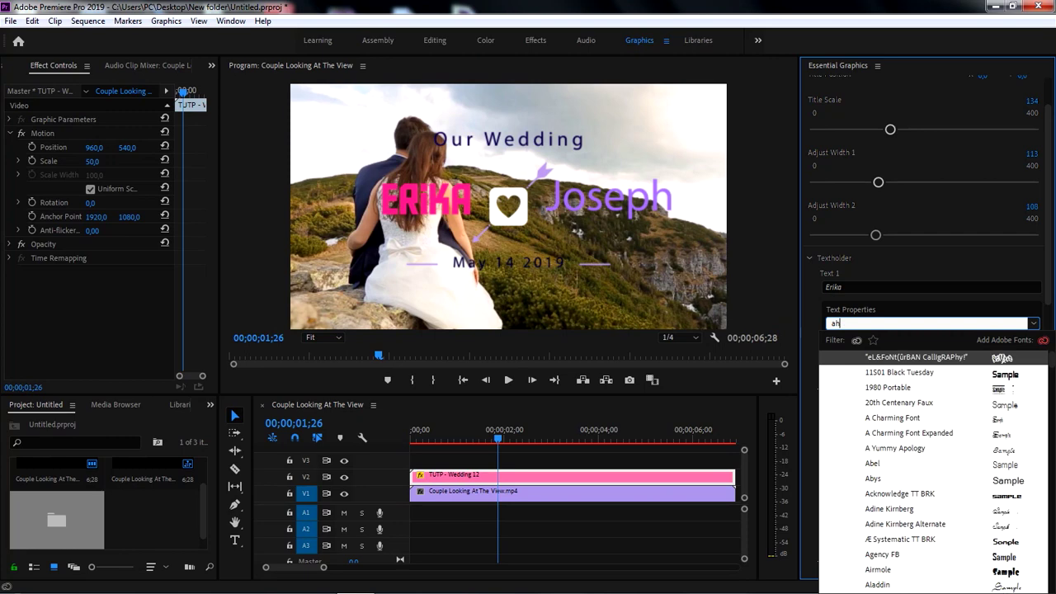
{"action": "left_click", "coordinate": [896, 360]}
Set Tracking Text 1 to 28 and deselect the title clip.
{"action": "scroll", "coordinate": [960, 389], "scroll_direction": "down", "scroll_amount": 1}
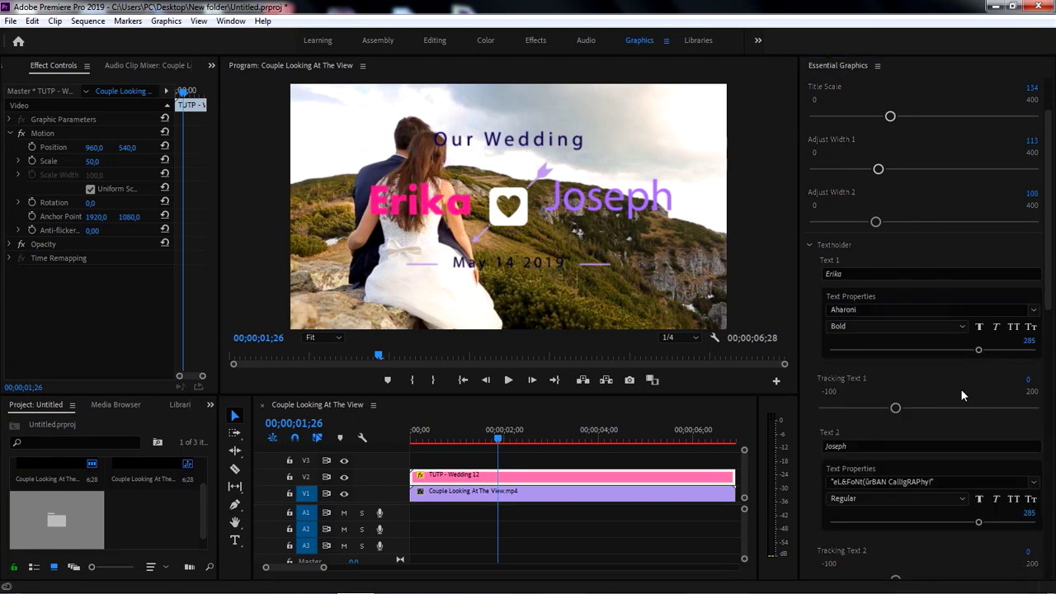
{"action": "left_click_drag", "start_coordinate": [895, 381], "coordinate": [913, 381]}
{"action": "scroll", "coordinate": [995, 389], "scroll_direction": "down", "scroll_amount": 3}
{"action": "scroll", "coordinate": [993, 383], "scroll_direction": "down", "scroll_amount": 6}
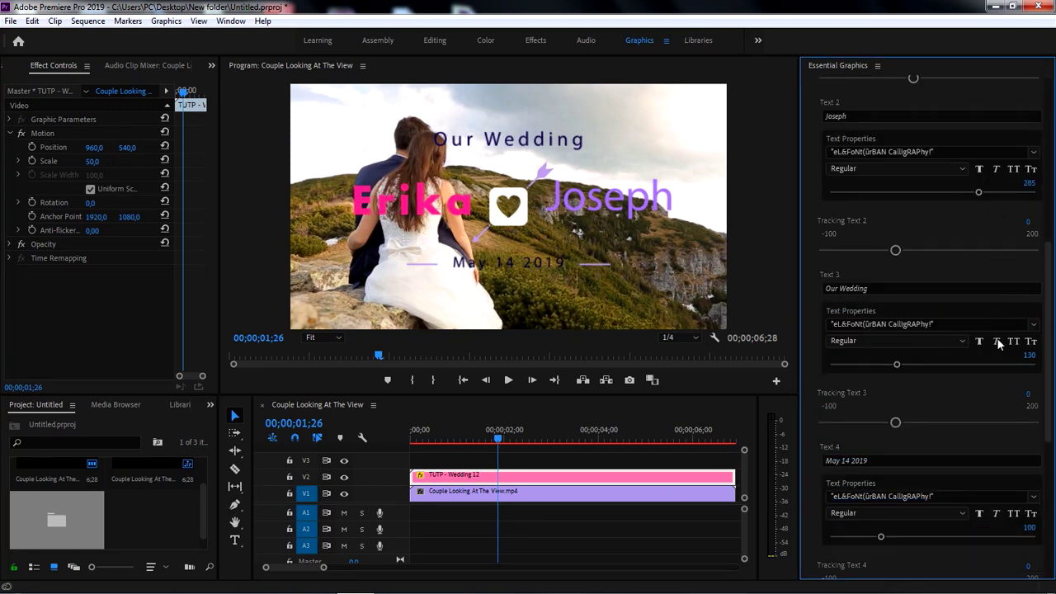
{"action": "scroll", "coordinate": [1003, 334], "scroll_direction": "up", "scroll_amount": 4}
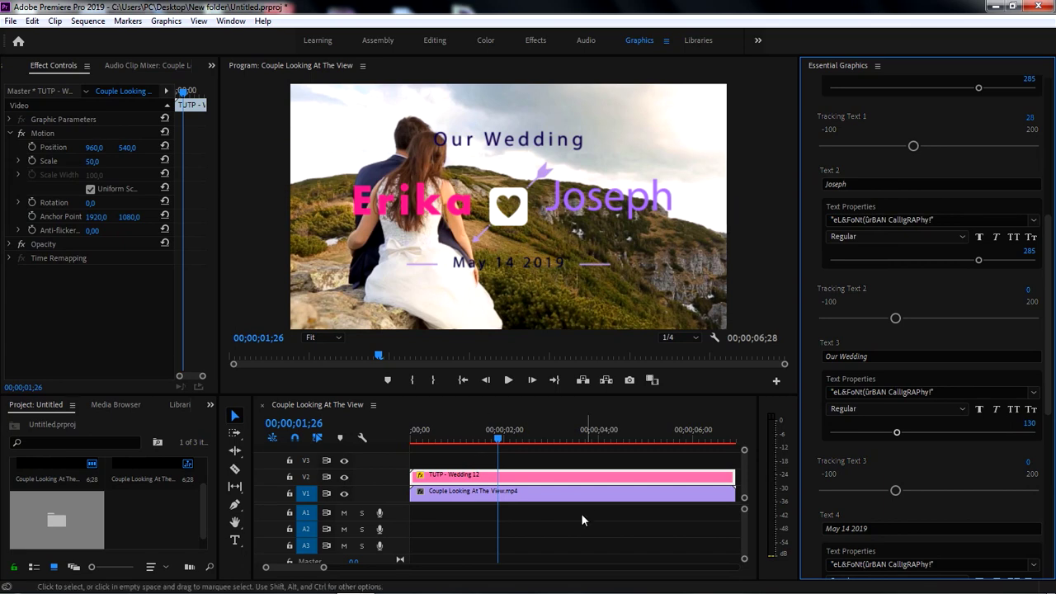
{"action": "left_click", "coordinate": [491, 466]}
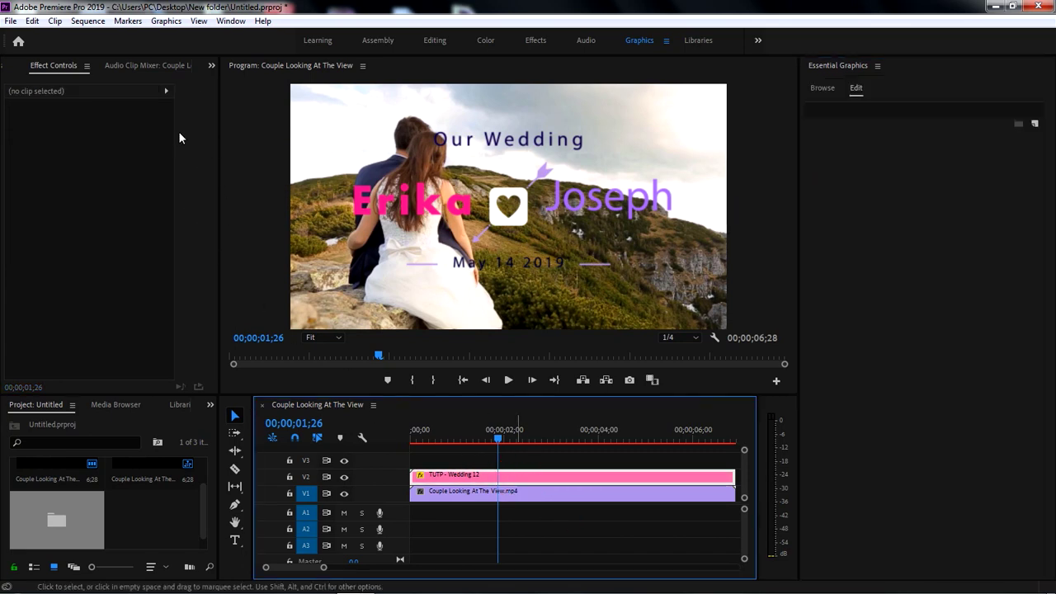
Set the title clip's Motion Scale to 30 in Effect Controls.
{"action": "left_click", "coordinate": [535, 476]}
{"action": "left_click", "coordinate": [210, 66]}
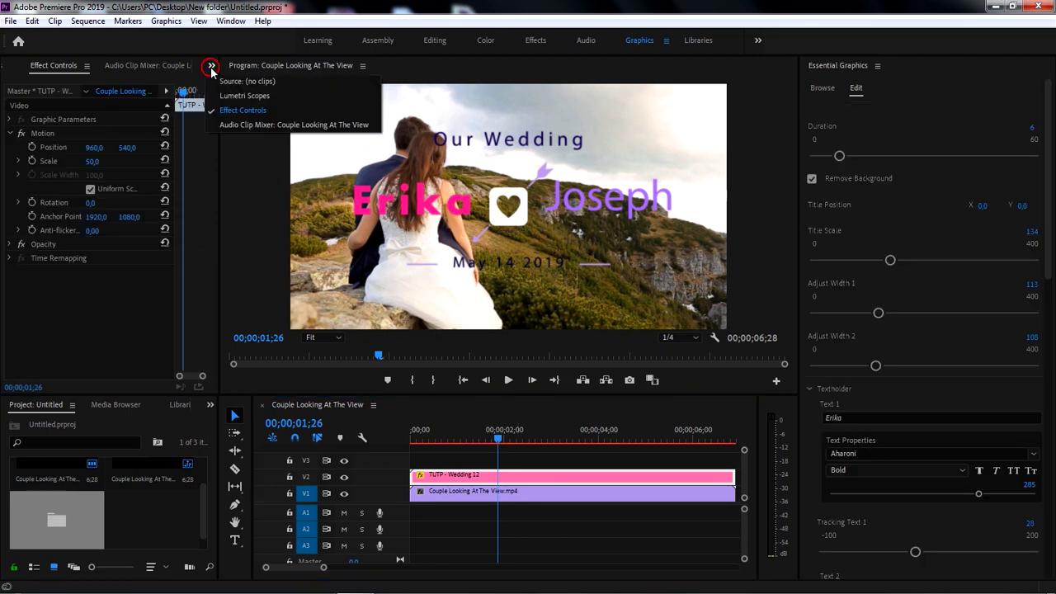
{"action": "left_click", "coordinate": [160, 216]}
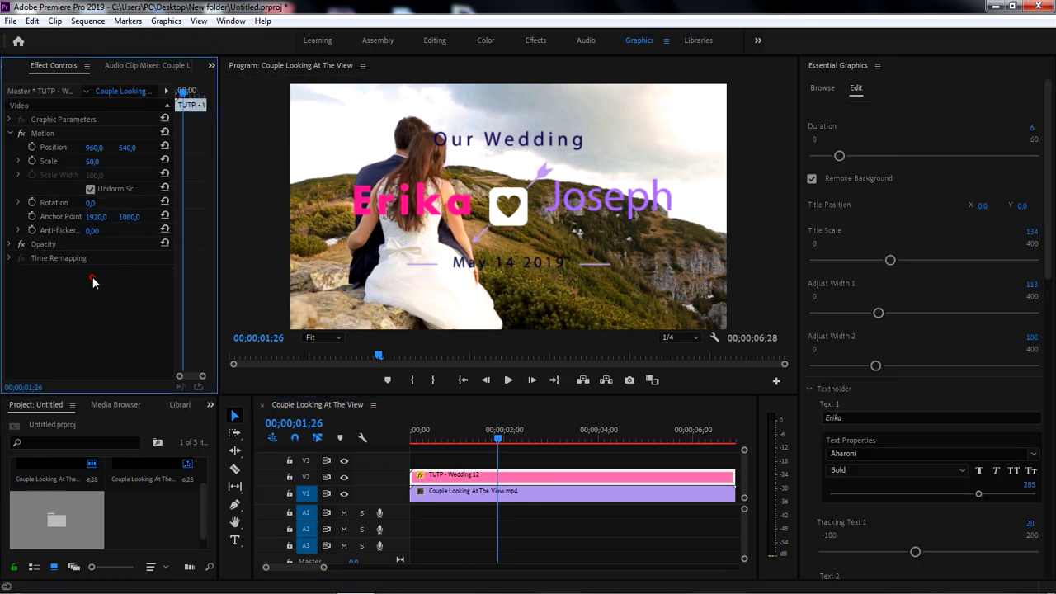
{"action": "left_click", "coordinate": [92, 161]}
{"action": "type", "text": "30"}
{"action": "key", "text": "Return"}
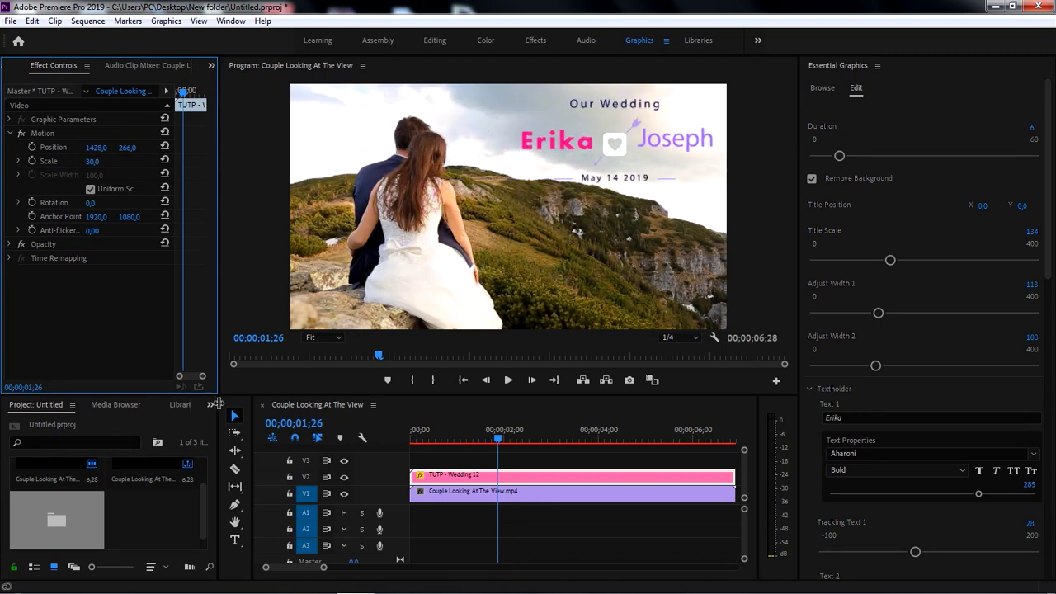
Play the sequence from the start to preview the shrunken title.
{"action": "left_click_drag", "start_coordinate": [419, 437], "coordinate": [450, 435]}
{"action": "key", "text": "Home"}
{"action": "key", "text": "space"}
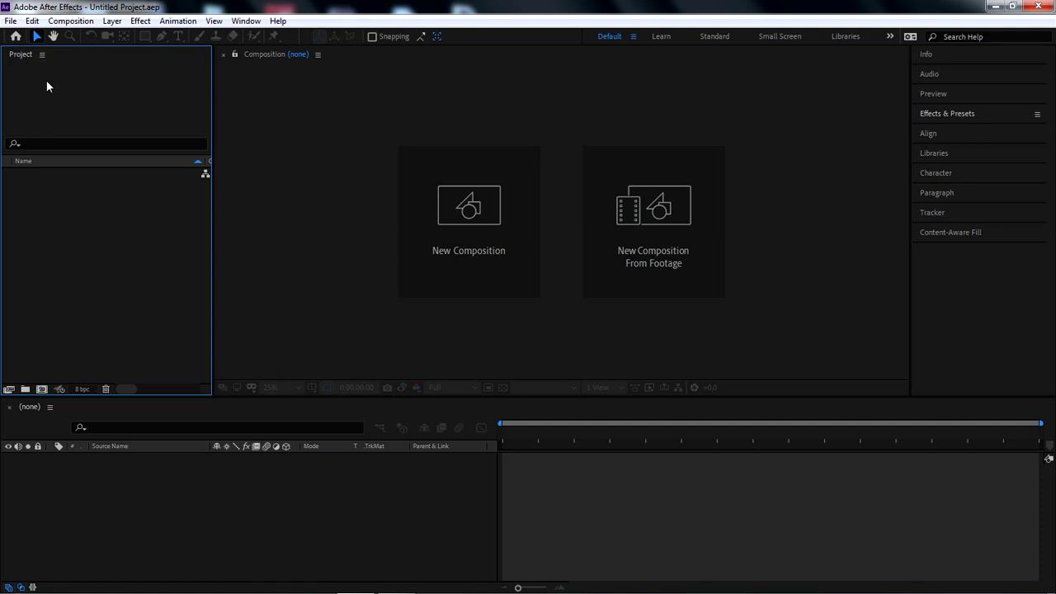
Choose File > Open Project in After Effects.
{"action": "left_click", "coordinate": [11, 20]}
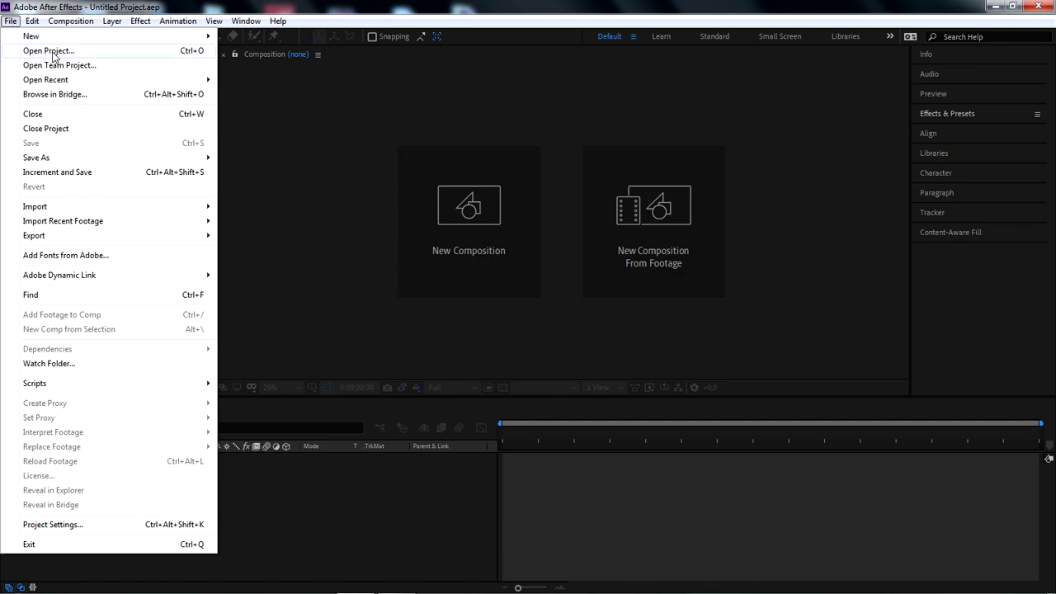
{"action": "left_click", "coordinate": [103, 51]}
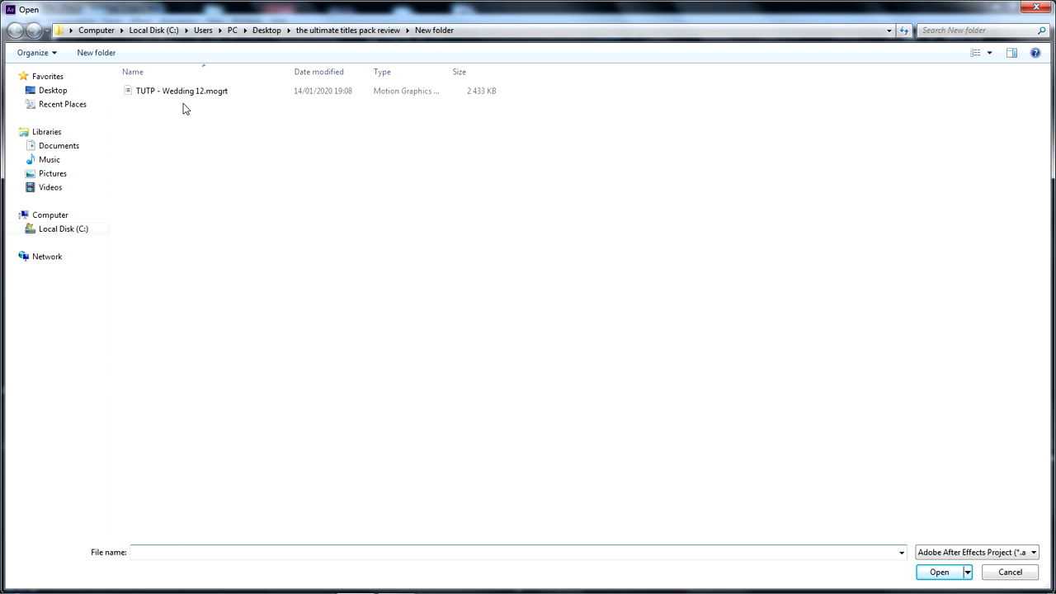
Open TUTP - Wedding 12.mogrt and create a new folder named 'extracted files' for it.
{"action": "left_click", "coordinate": [174, 96]}
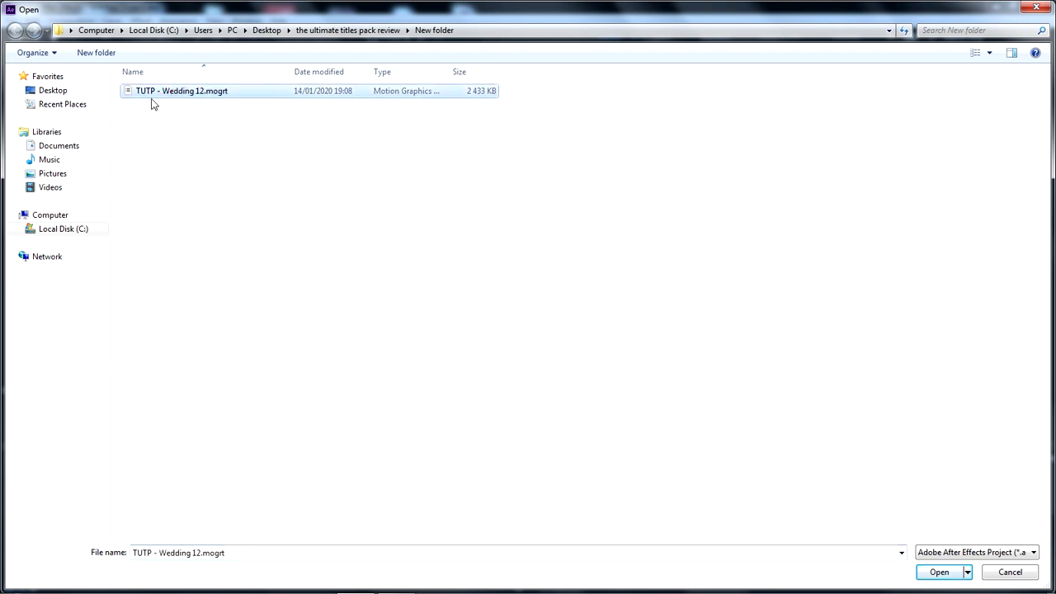
{"action": "left_click", "coordinate": [940, 571]}
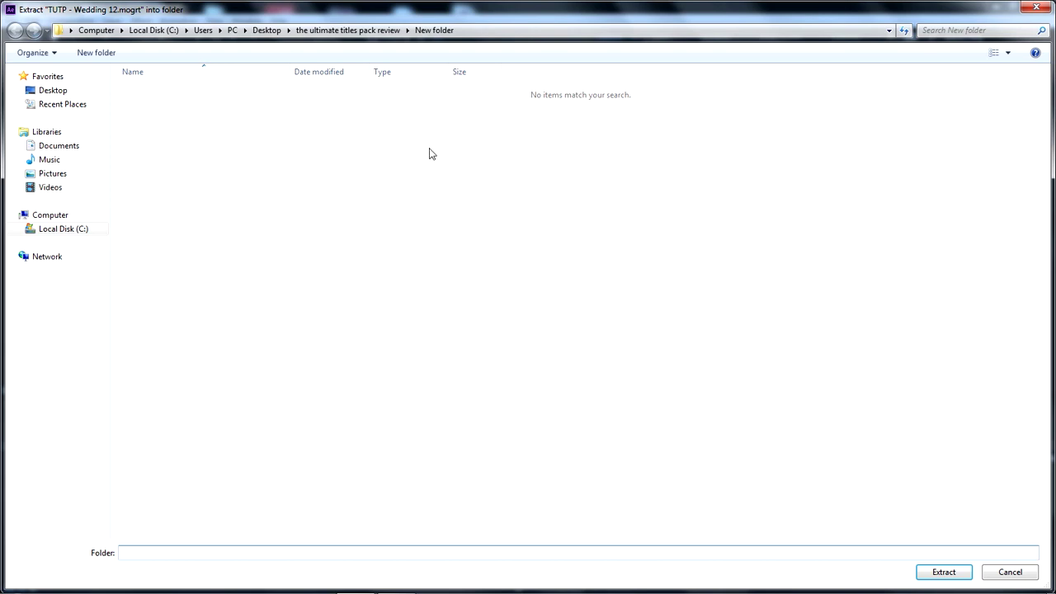
{"action": "right_click", "coordinate": [339, 219]}
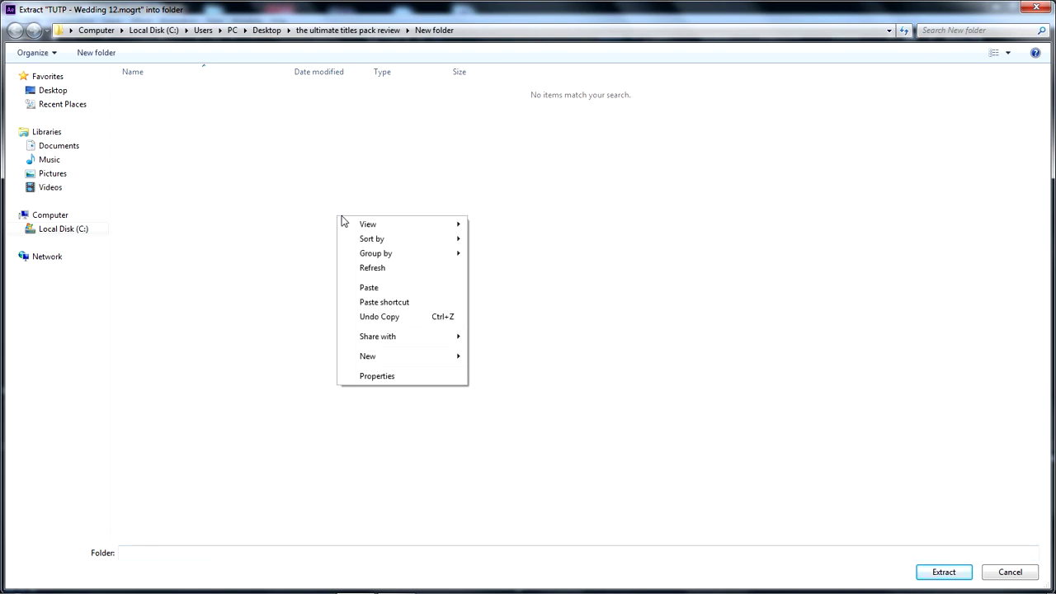
{"action": "mouse_move", "coordinate": [355, 223]}
{"action": "left_click", "coordinate": [276, 185]}
{"action": "right_click", "coordinate": [276, 172]}
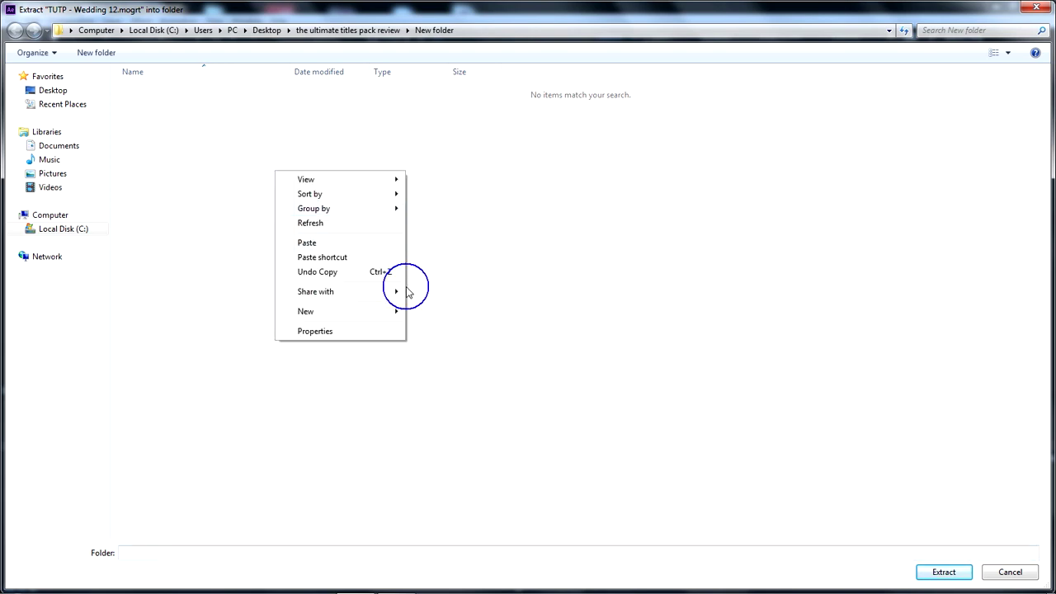
{"action": "mouse_move", "coordinate": [356, 311]}
{"action": "left_click", "coordinate": [458, 314]}
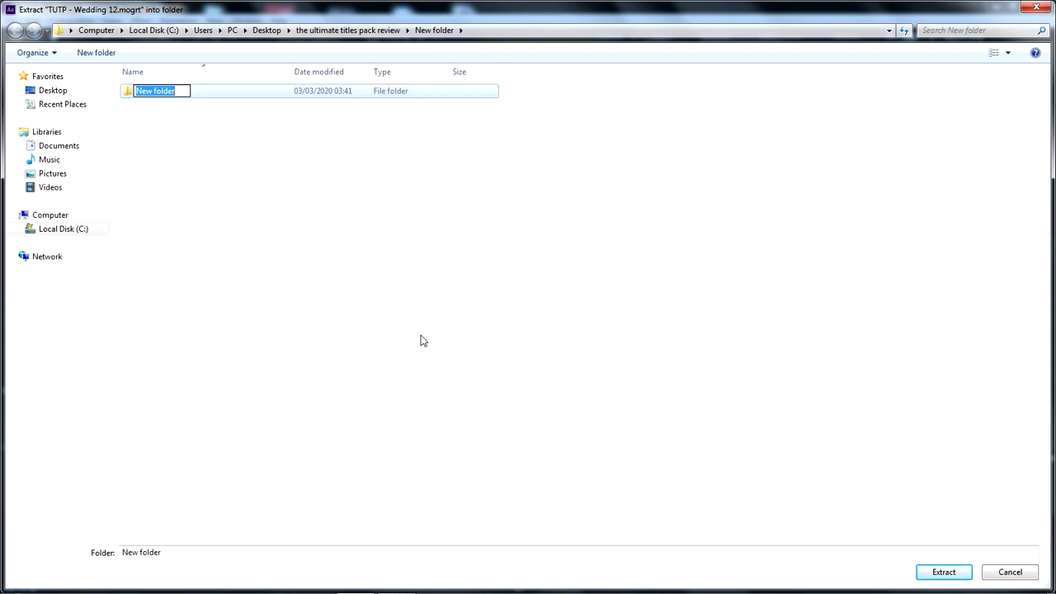
{"action": "type", "text": "extracted files"}
{"action": "key", "text": "Return"}
{"action": "left_click", "coordinate": [421, 340]}
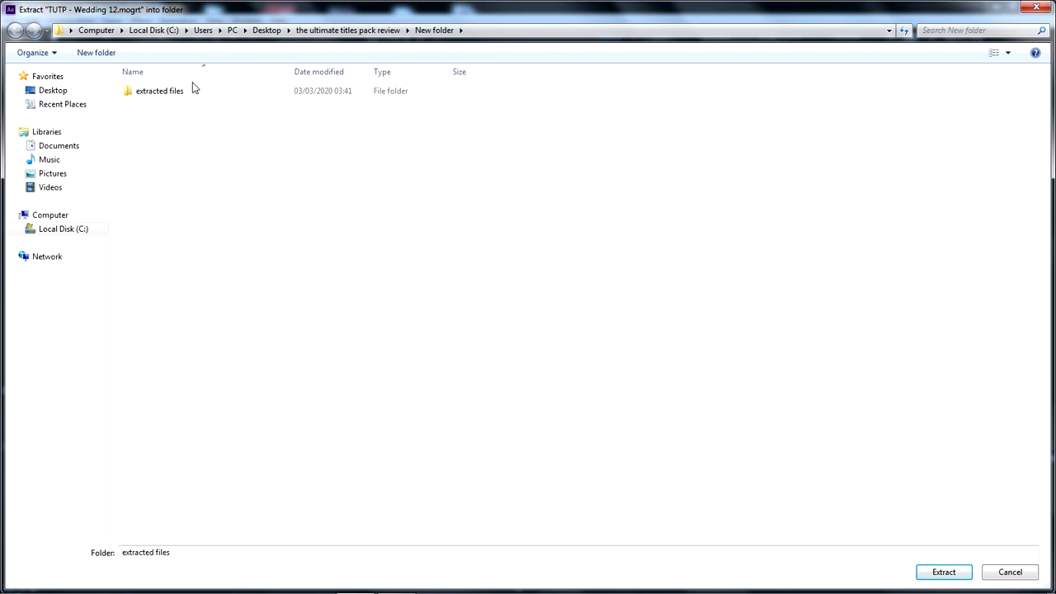
Extract the template into the extracted files folder and accept both missing-font warnings.
{"action": "left_click", "coordinate": [157, 92]}
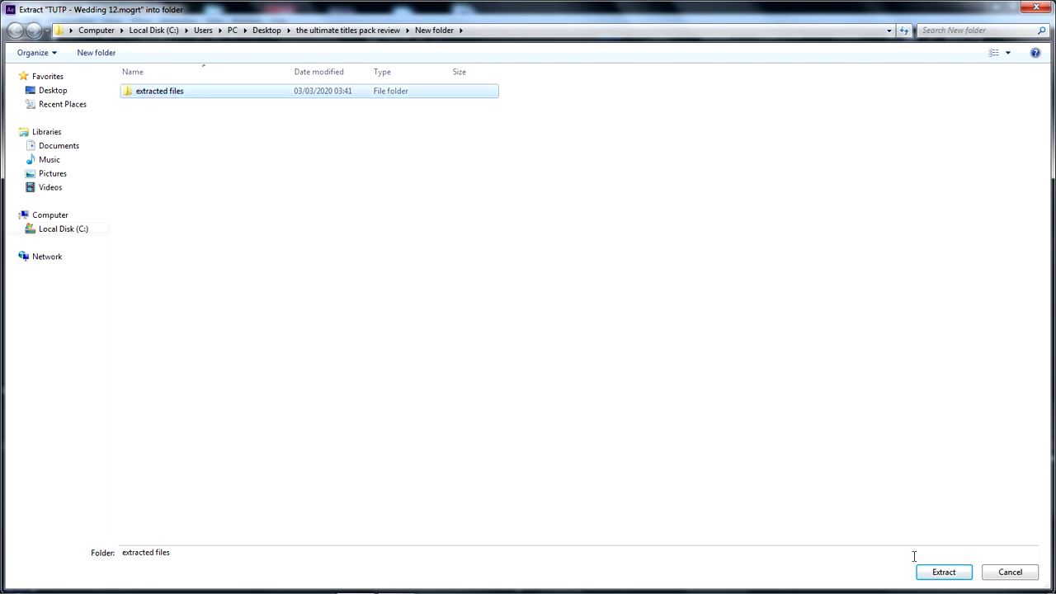
{"action": "double_click", "coordinate": [175, 95]}
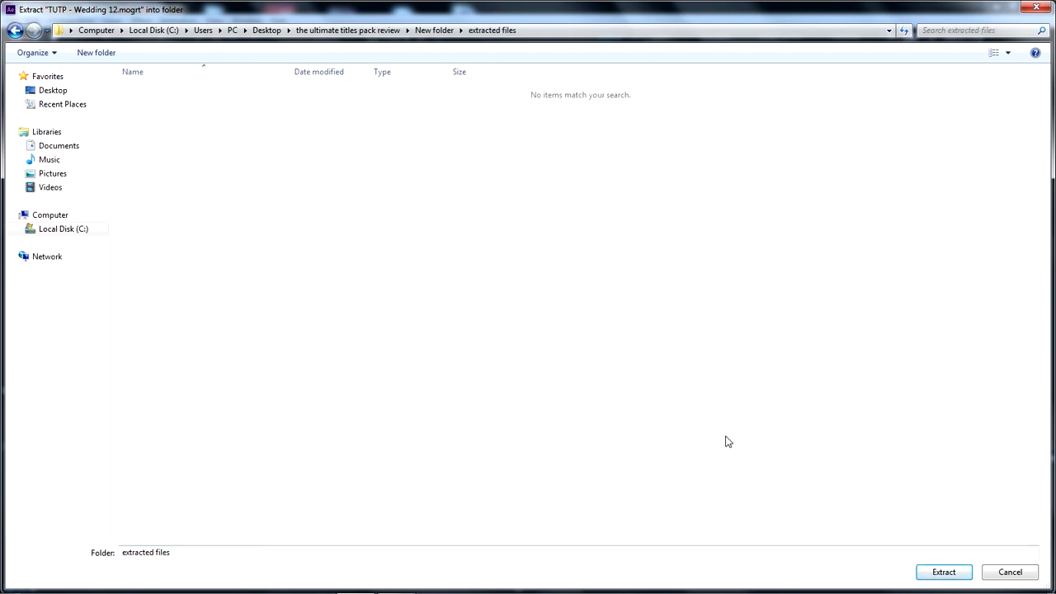
{"action": "left_click", "coordinate": [928, 575]}
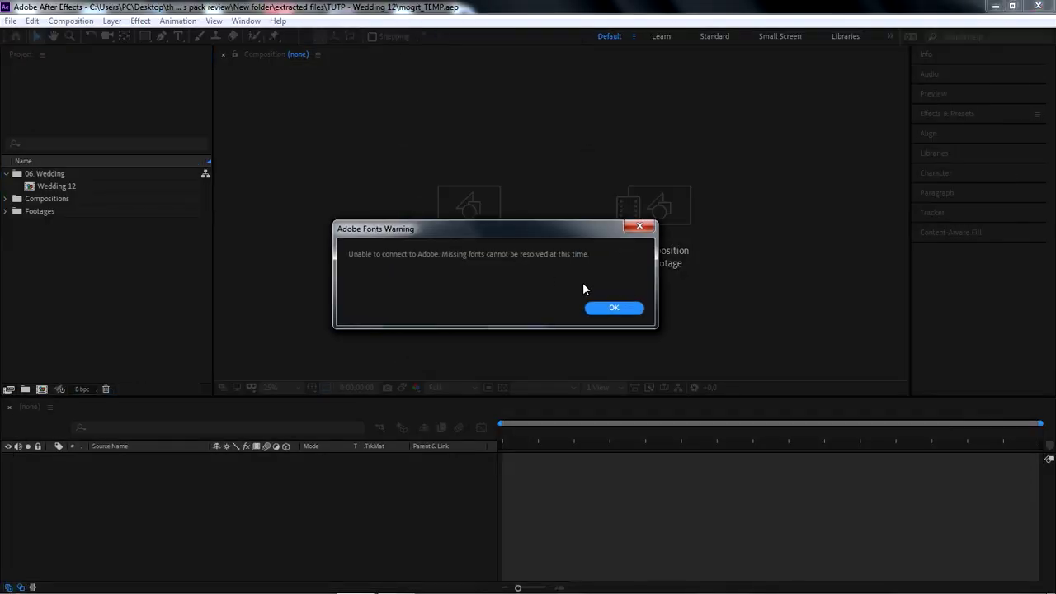
{"action": "left_click_drag", "start_coordinate": [591, 236], "coordinate": [586, 284]}
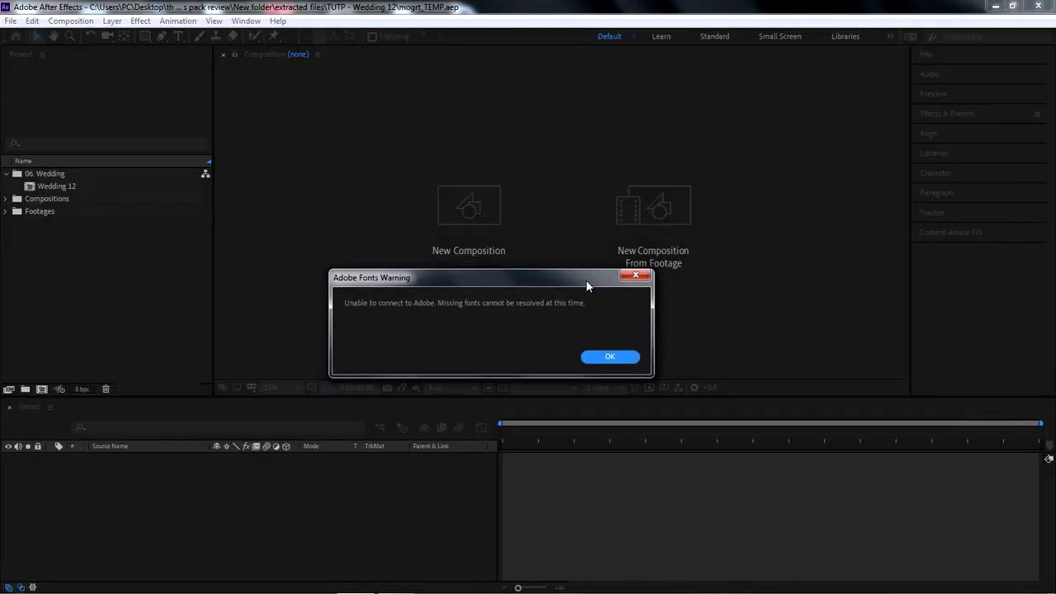
{"action": "left_click", "coordinate": [620, 359]}
{"action": "left_click", "coordinate": [630, 425]}
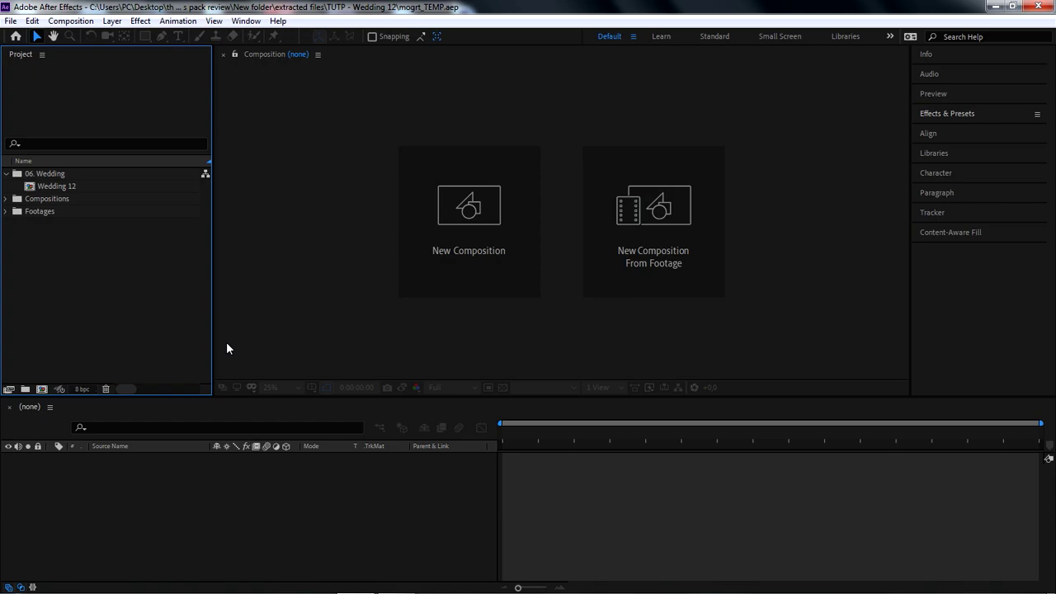
Import the couple mp4 and build the Couple Looking At The View composition from it.
{"action": "left_click", "coordinate": [396, 575]}
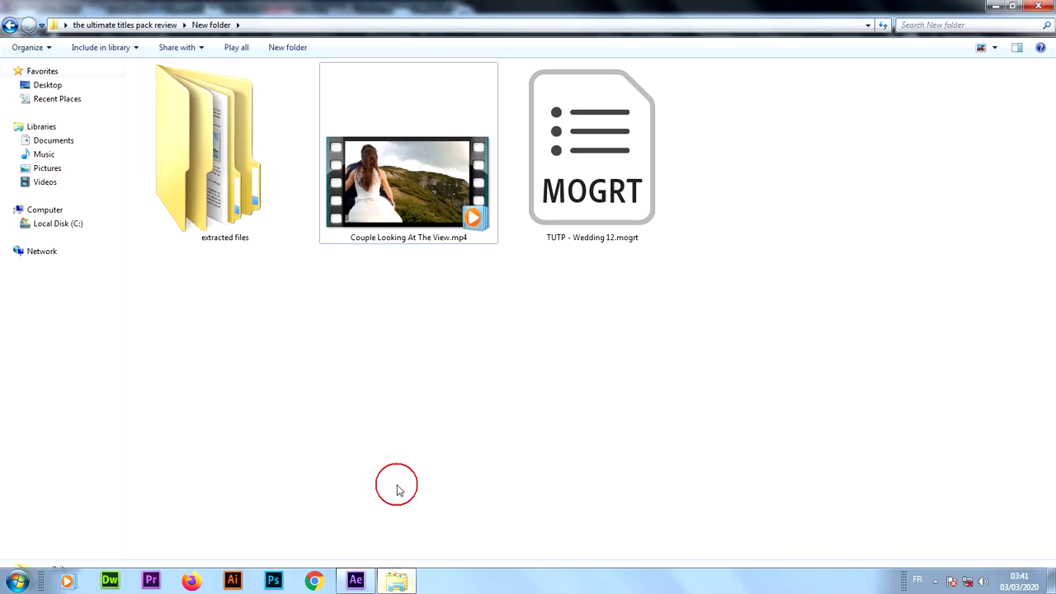
{"action": "left_click", "coordinate": [404, 219]}
{"action": "left_click_drag", "start_coordinate": [404, 219], "coordinate": [100, 305]}
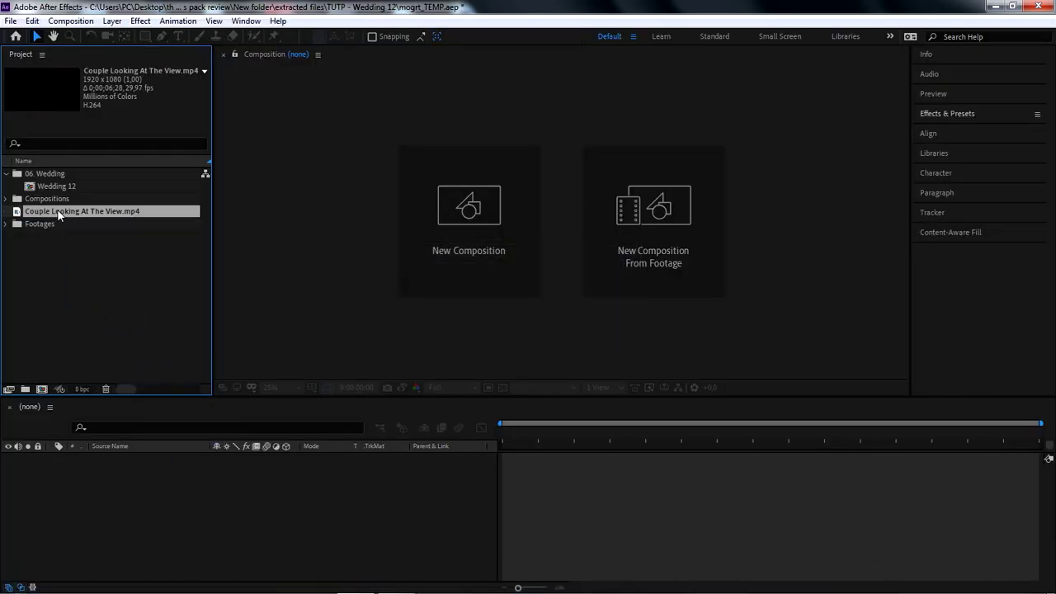
{"action": "left_click_drag", "start_coordinate": [75, 214], "coordinate": [46, 387]}
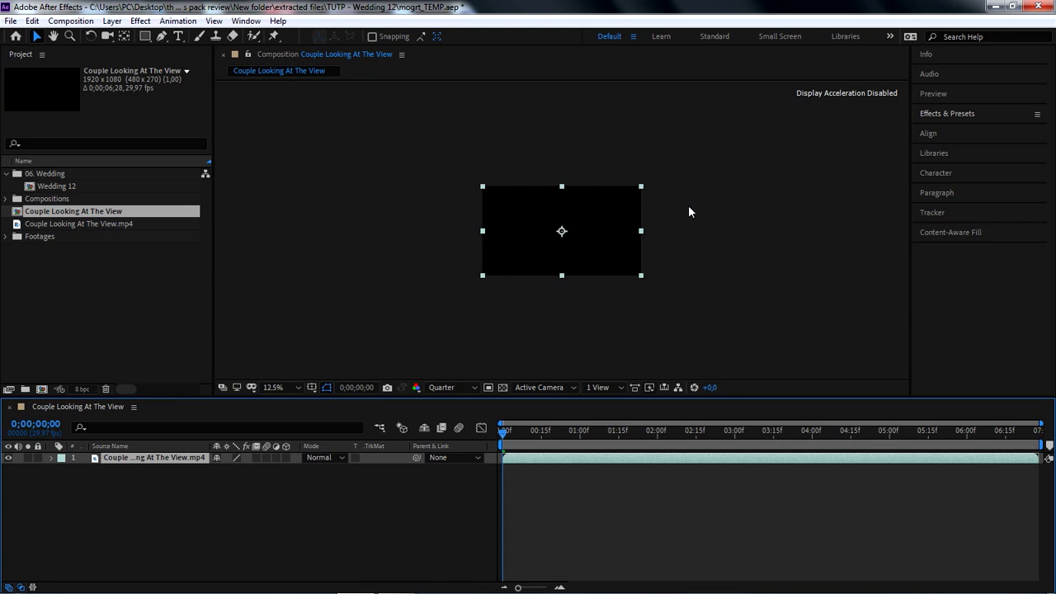
Zoom the composition viewer to 25% and move to a frame showing the couple.
{"action": "key", "text": "period"}
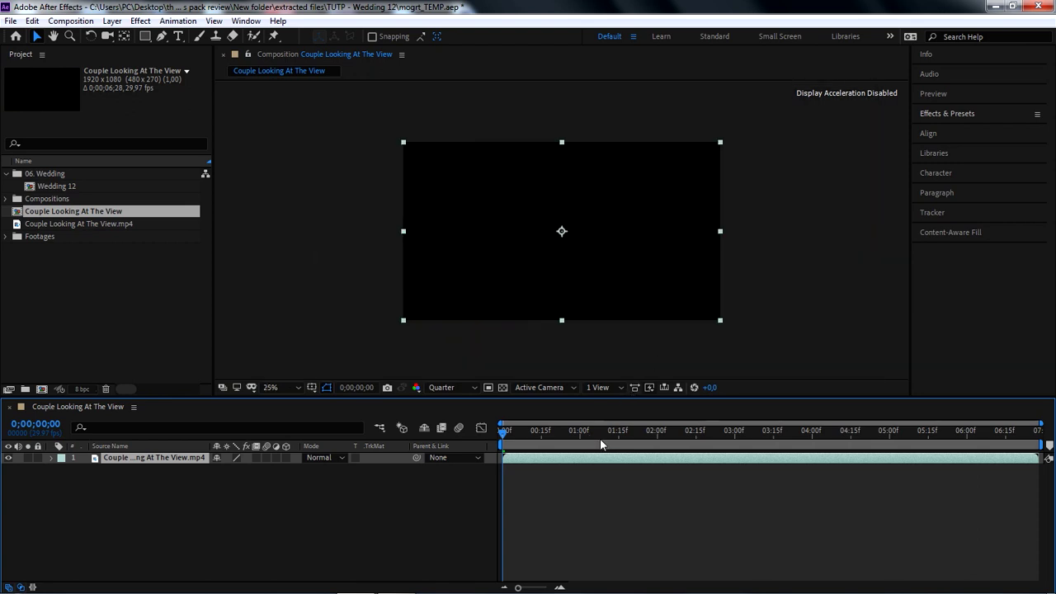
{"action": "left_click", "coordinate": [602, 434]}
{"action": "left_click", "coordinate": [670, 433]}
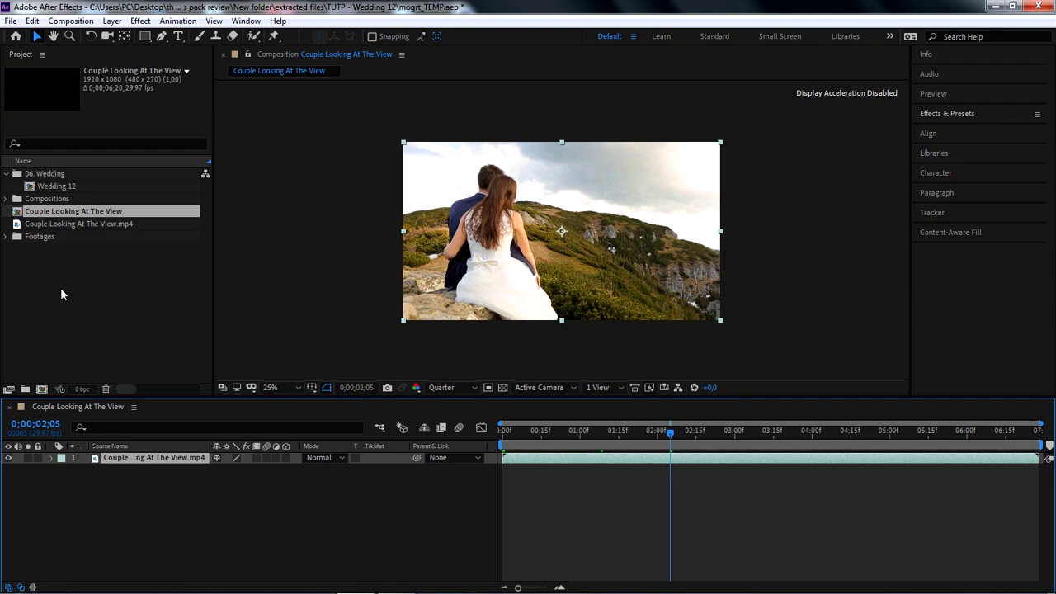
{"action": "left_click", "coordinate": [51, 262]}
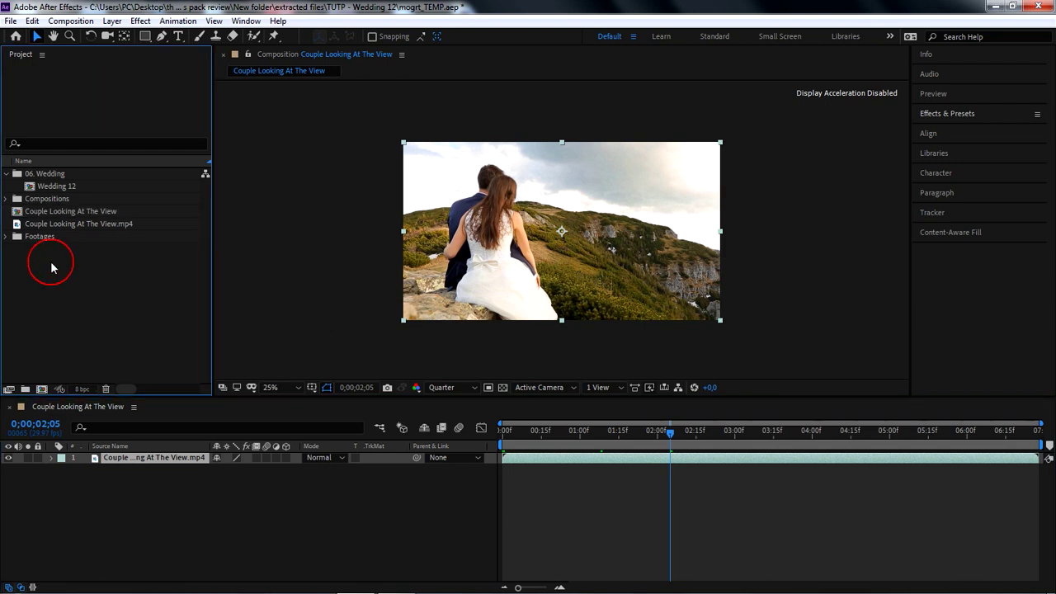
Place the Wedding 12 composition as a layer above the couple footage and zoom out to 12.5%.
{"action": "left_click", "coordinate": [56, 187]}
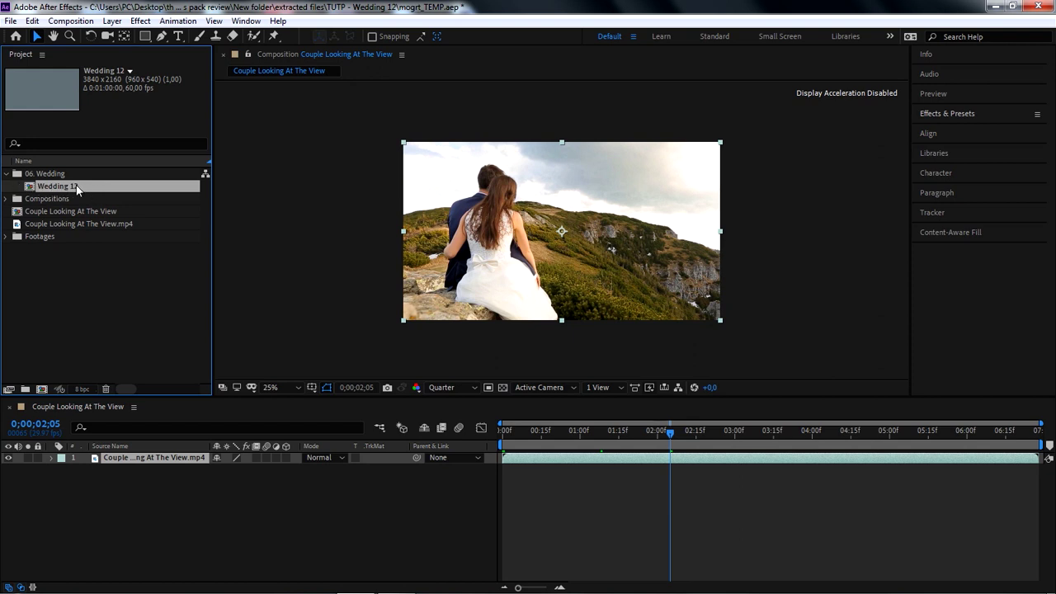
{"action": "left_click_drag", "start_coordinate": [85, 190], "coordinate": [140, 458]}
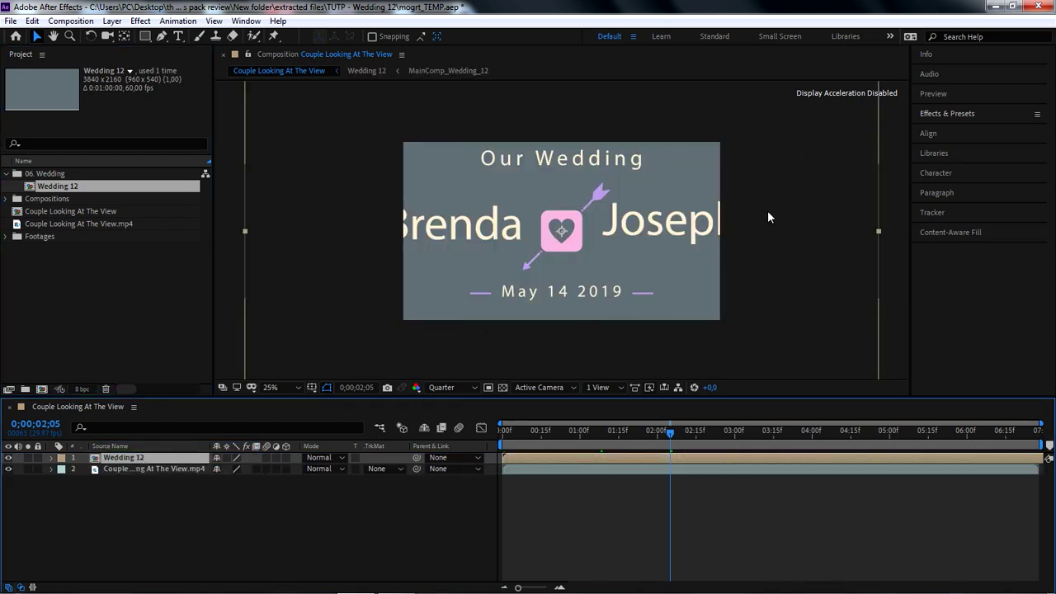
{"action": "key", "text": "comma"}
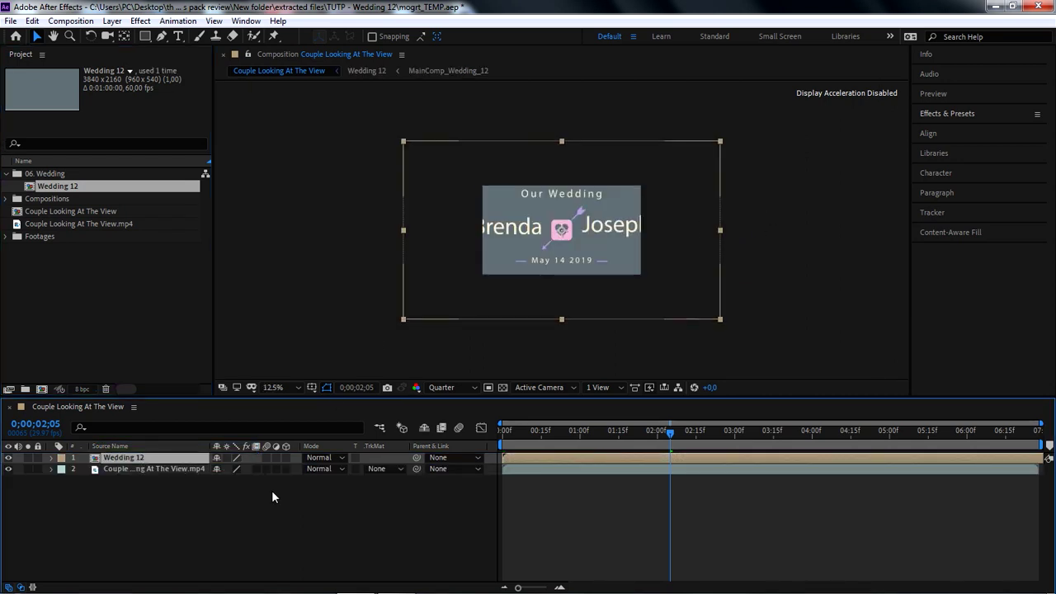
{"action": "left_click", "coordinate": [121, 517]}
Use Transform > Fit to Comp on the Wedding 12 layer and give the viewer more height.
{"action": "left_click", "coordinate": [142, 459]}
{"action": "right_click", "coordinate": [151, 456]}
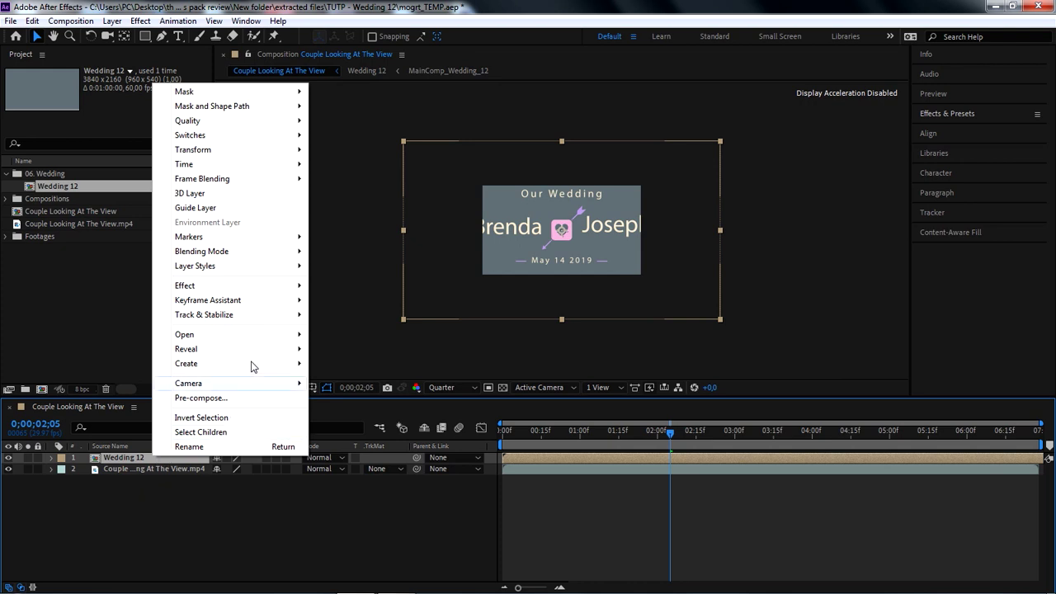
{"action": "mouse_move", "coordinate": [251, 156]}
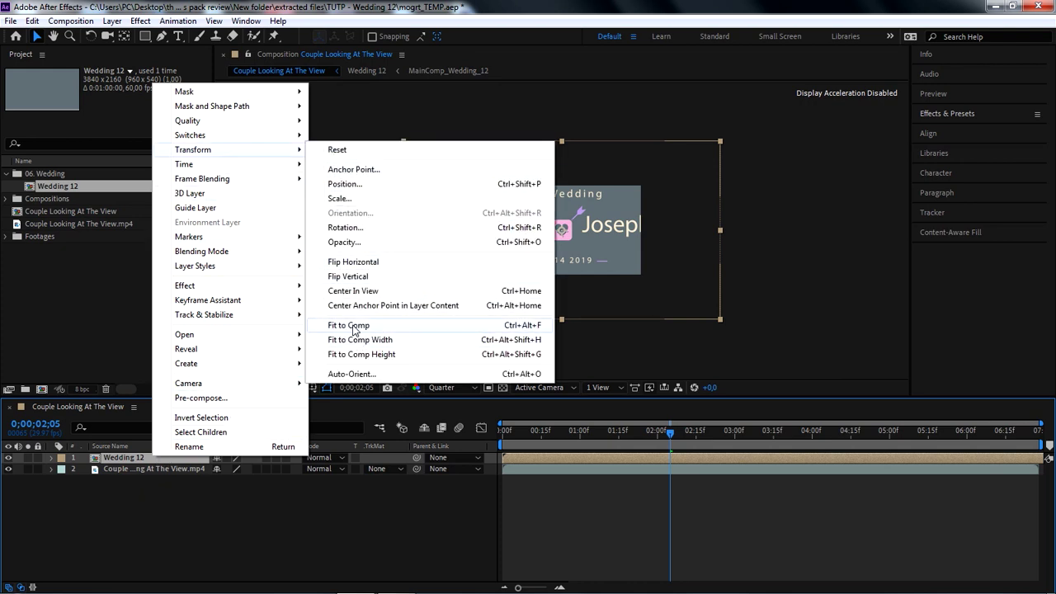
{"action": "left_click", "coordinate": [387, 327]}
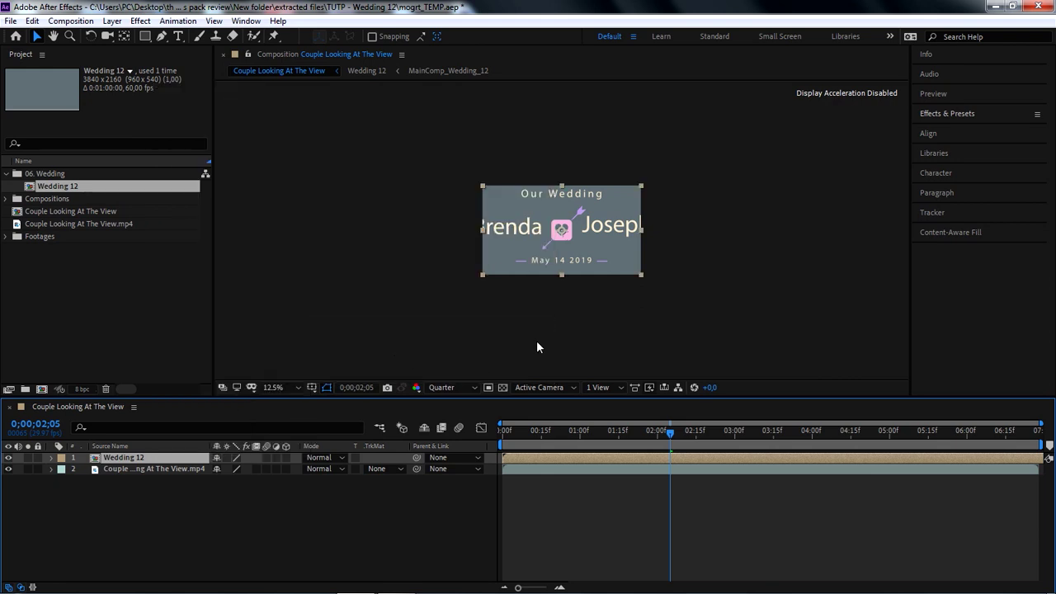
{"action": "scroll", "coordinate": [364, 377], "scroll_direction": "up", "scroll_amount": 2}
{"action": "left_click_drag", "start_coordinate": [221, 399], "coordinate": [217, 432]}
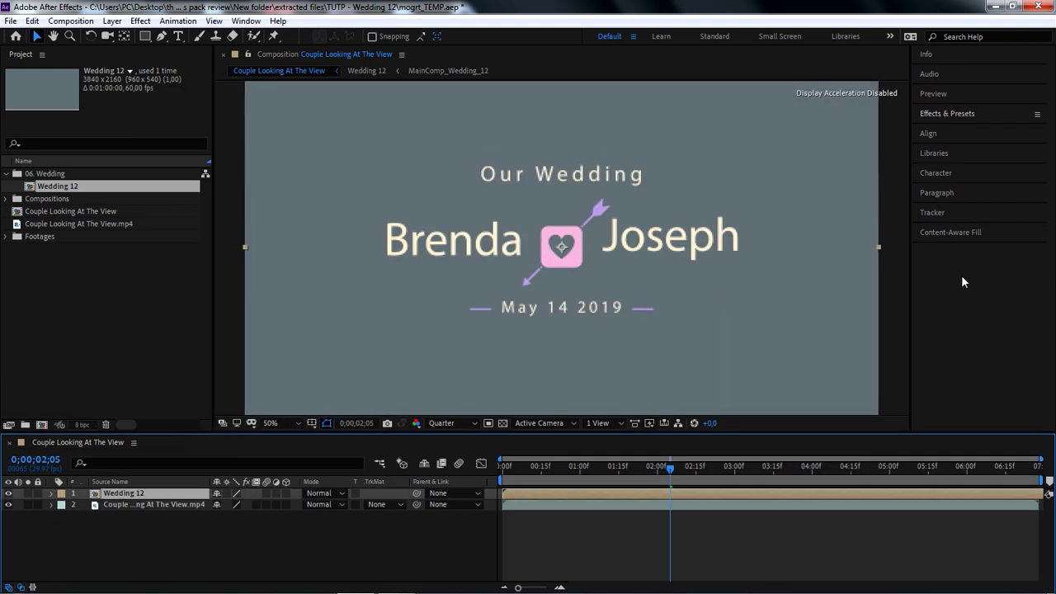
Open Essential Graphics, set Remove Background to On, and dock the panel in the right column.
{"action": "left_click", "coordinate": [247, 21]}
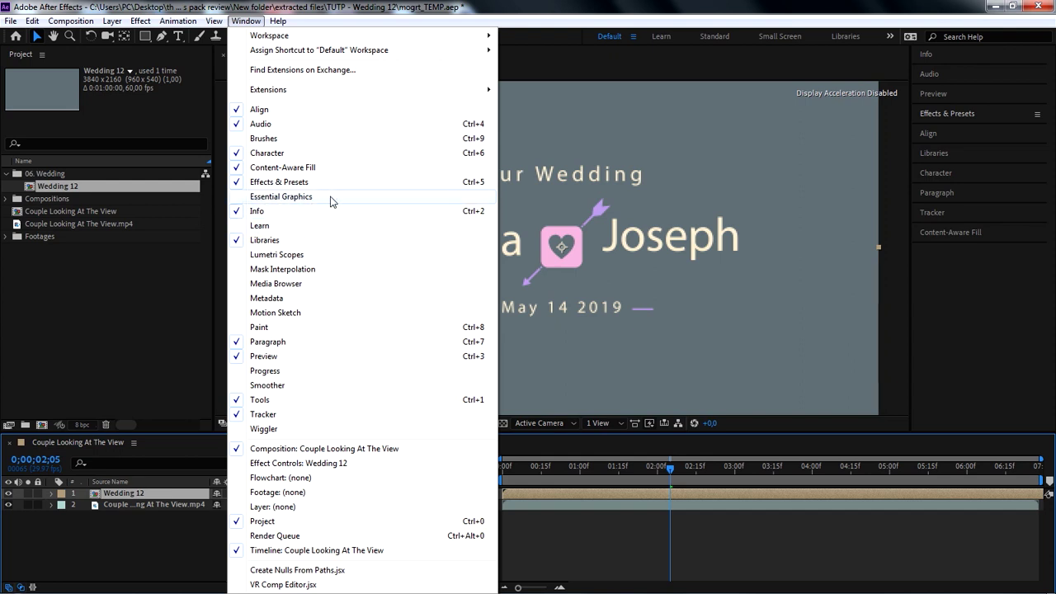
{"action": "left_click", "coordinate": [330, 196]}
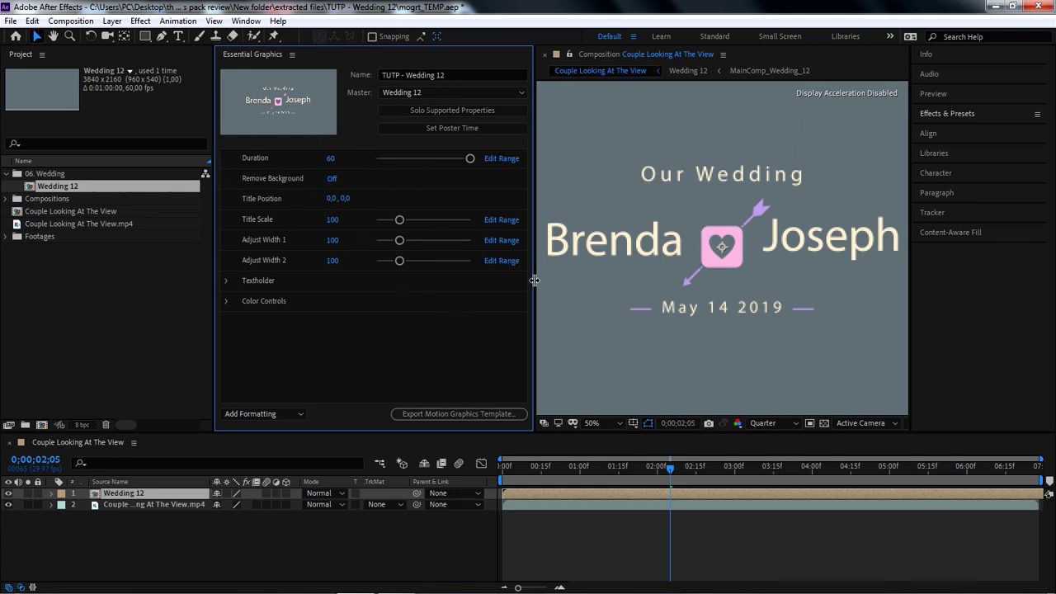
{"action": "left_click_drag", "start_coordinate": [534, 280], "coordinate": [436, 280]}
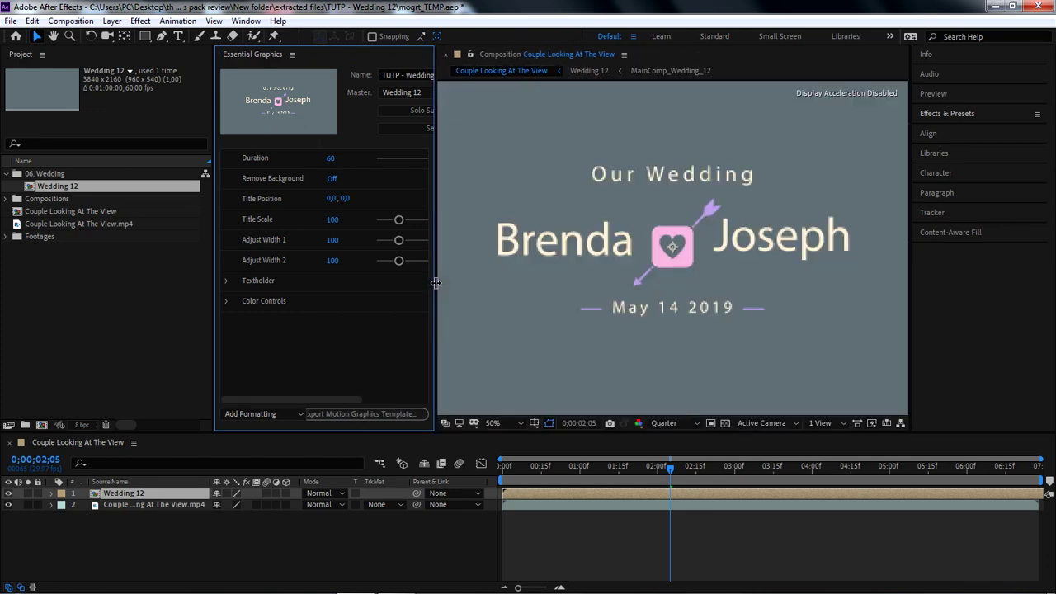
{"action": "left_click", "coordinate": [331, 178]}
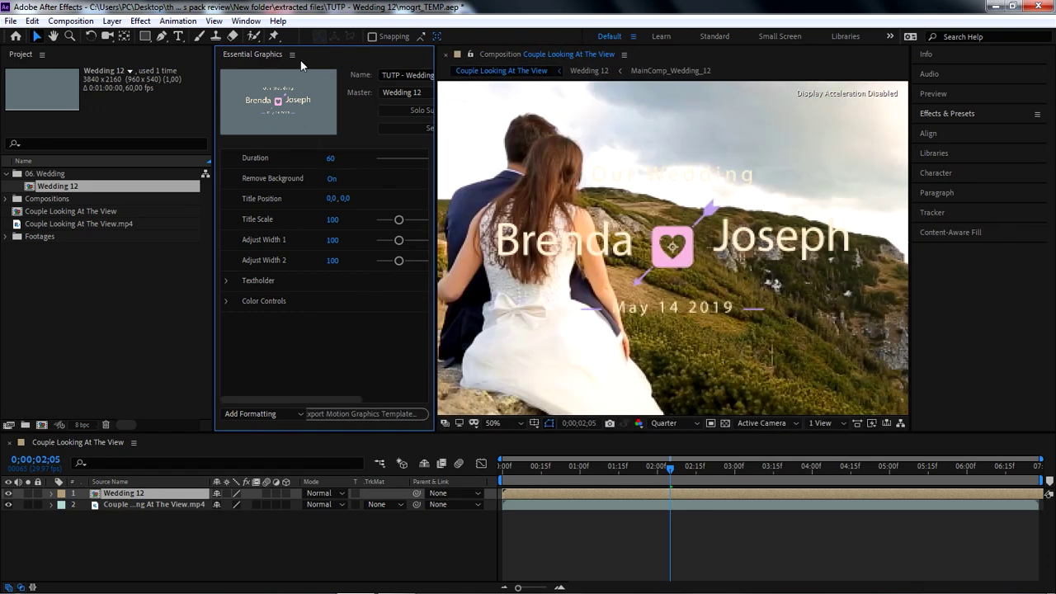
{"action": "left_click_drag", "start_coordinate": [252, 54], "coordinate": [984, 331]}
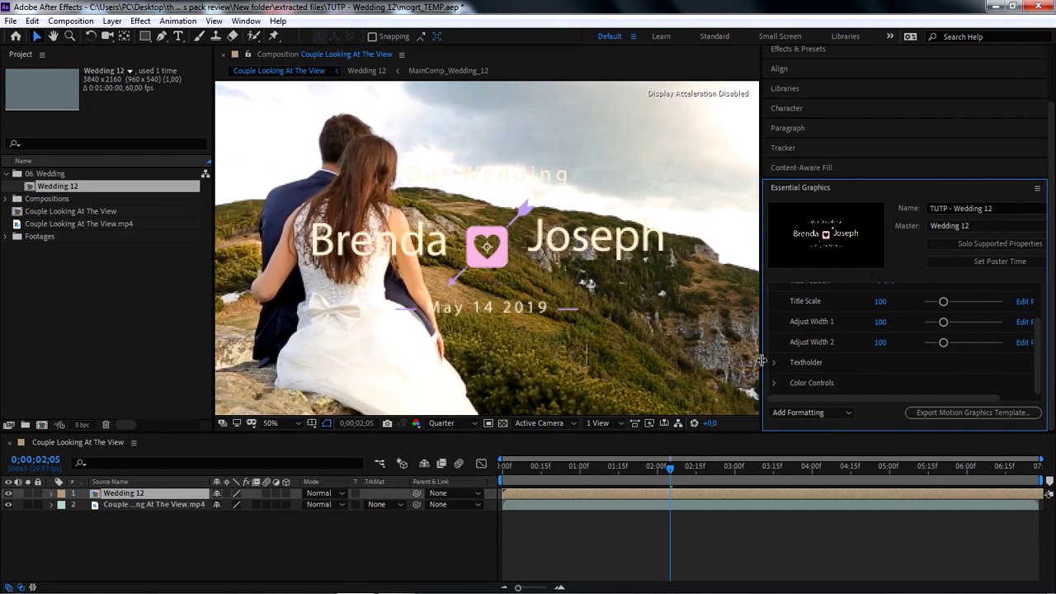
Expand the template properties, hide the couple footage layer, and reselect the Wedding 12 layer.
{"action": "left_click", "coordinate": [737, 353]}
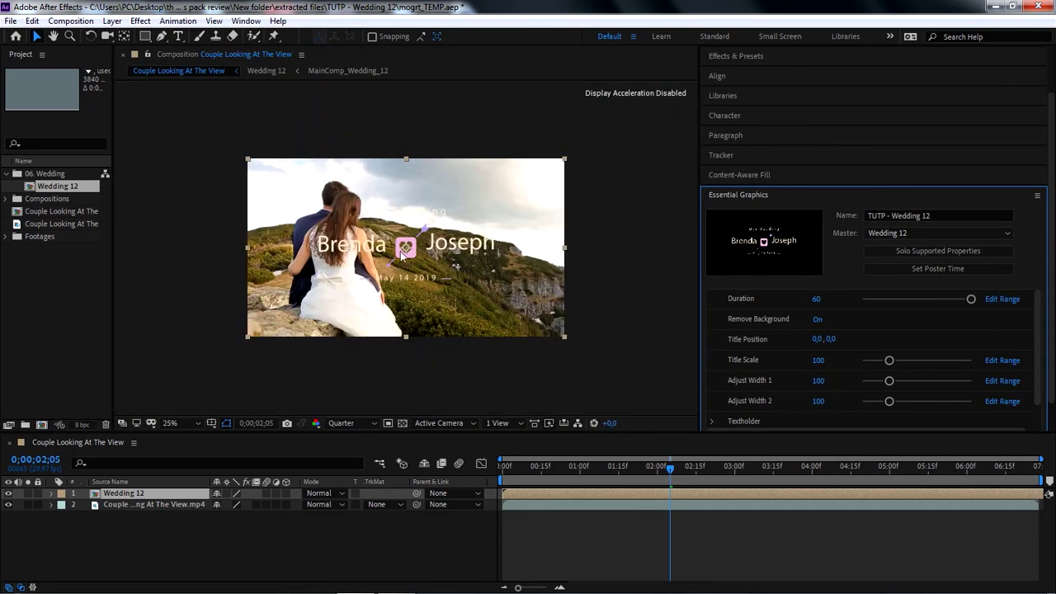
{"action": "left_click", "coordinate": [1038, 363]}
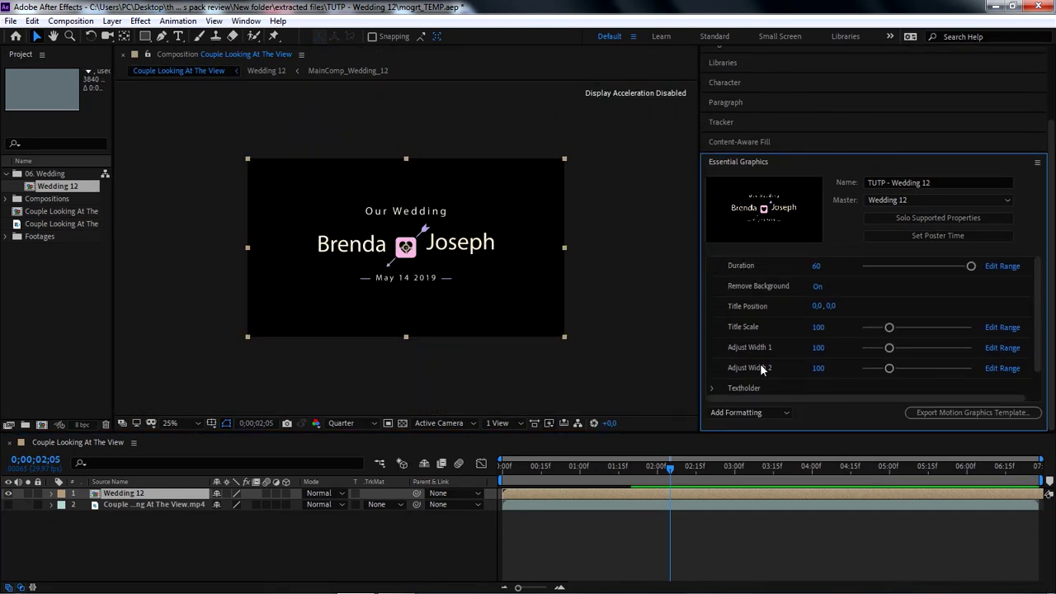
{"action": "left_click", "coordinate": [129, 533]}
{"action": "left_click", "coordinate": [126, 493]}
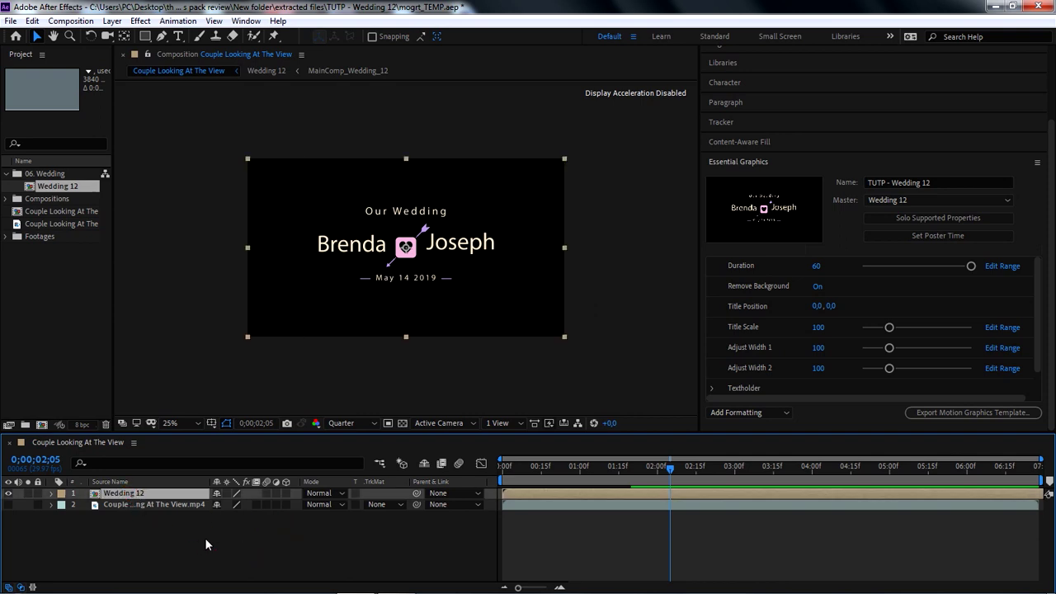
{"action": "scroll", "coordinate": [408, 260], "scroll_direction": "up", "scroll_amount": 2}
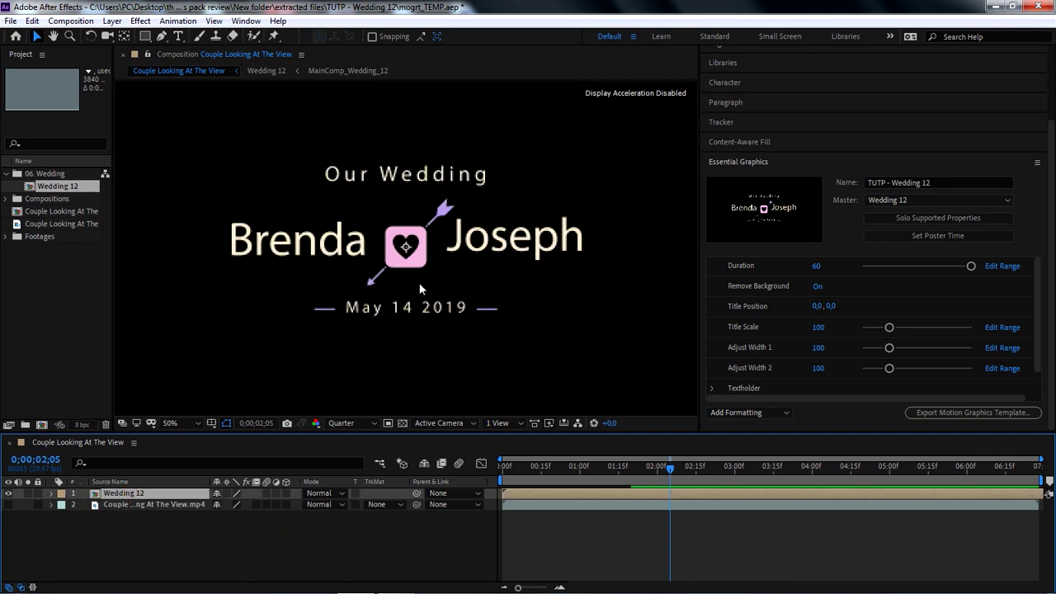
Open Wedding 12, then MainComp_Wedding_12, and select the pink Shape Love heart.
{"action": "double_click", "coordinate": [138, 493]}
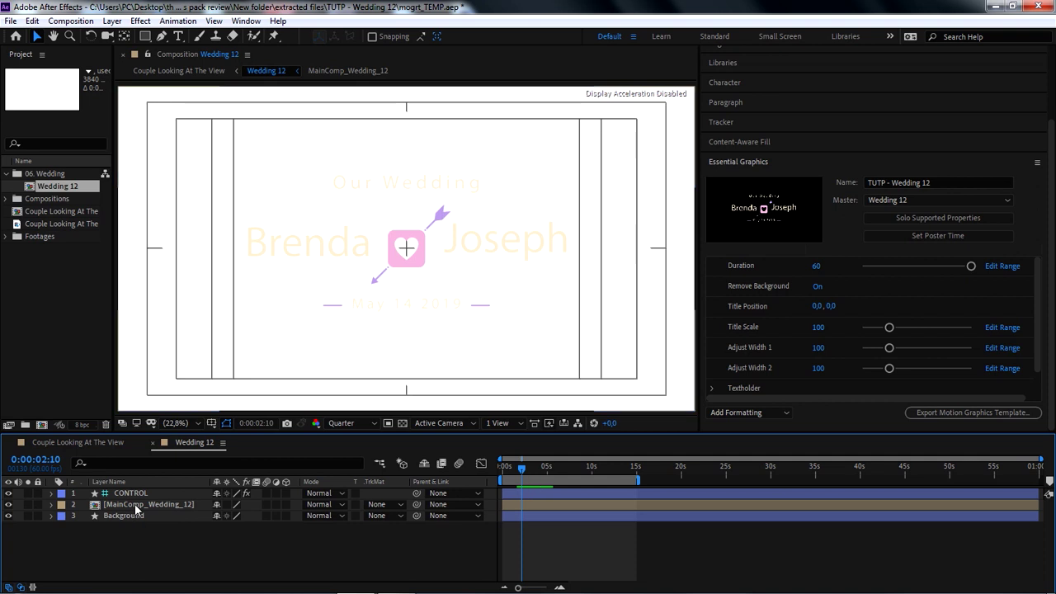
{"action": "left_click", "coordinate": [147, 504]}
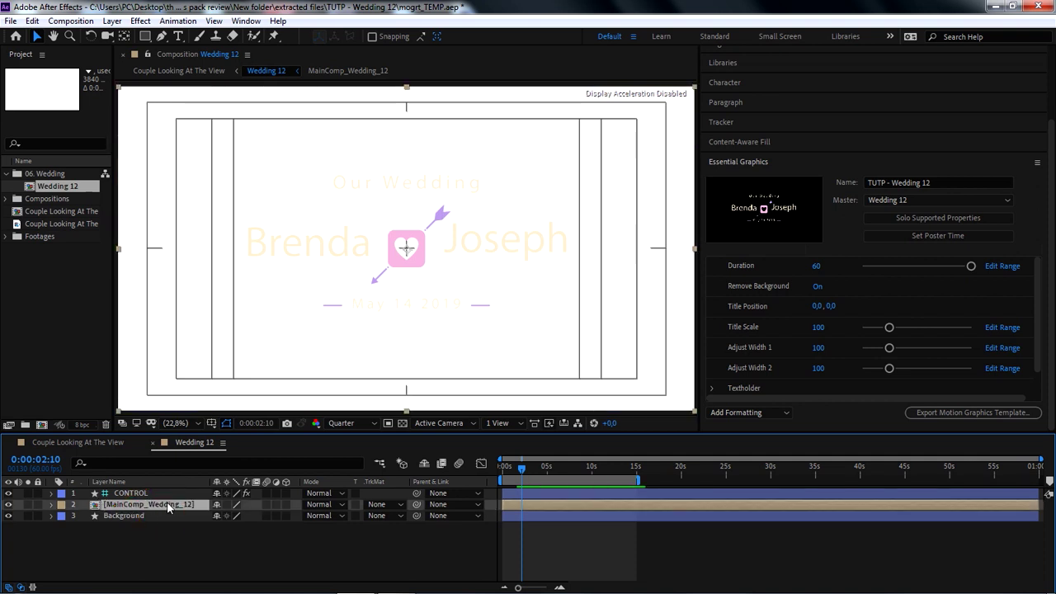
{"action": "double_click", "coordinate": [168, 505]}
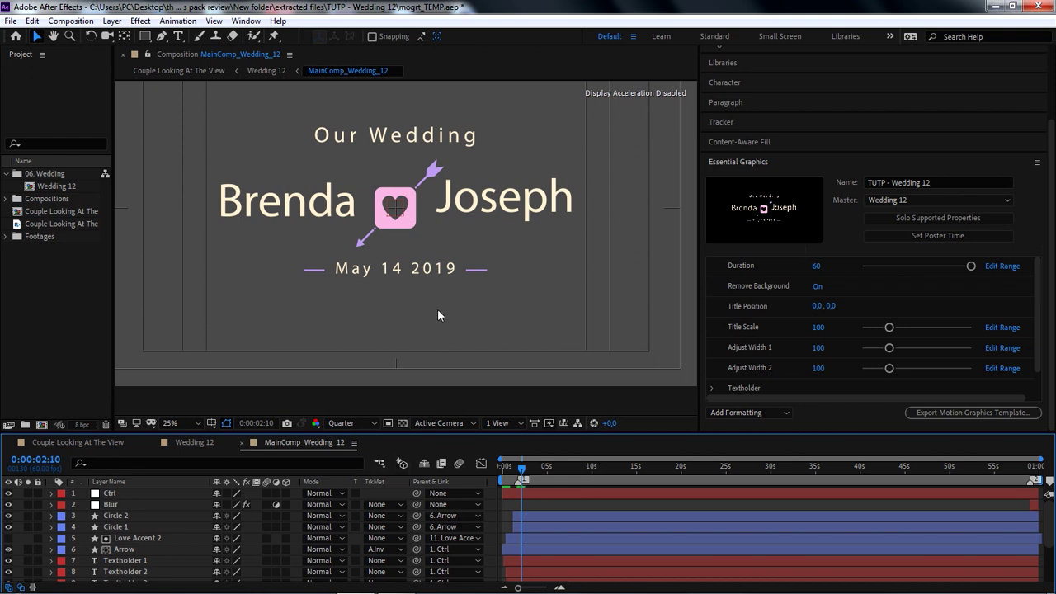
{"action": "key", "text": "period"}
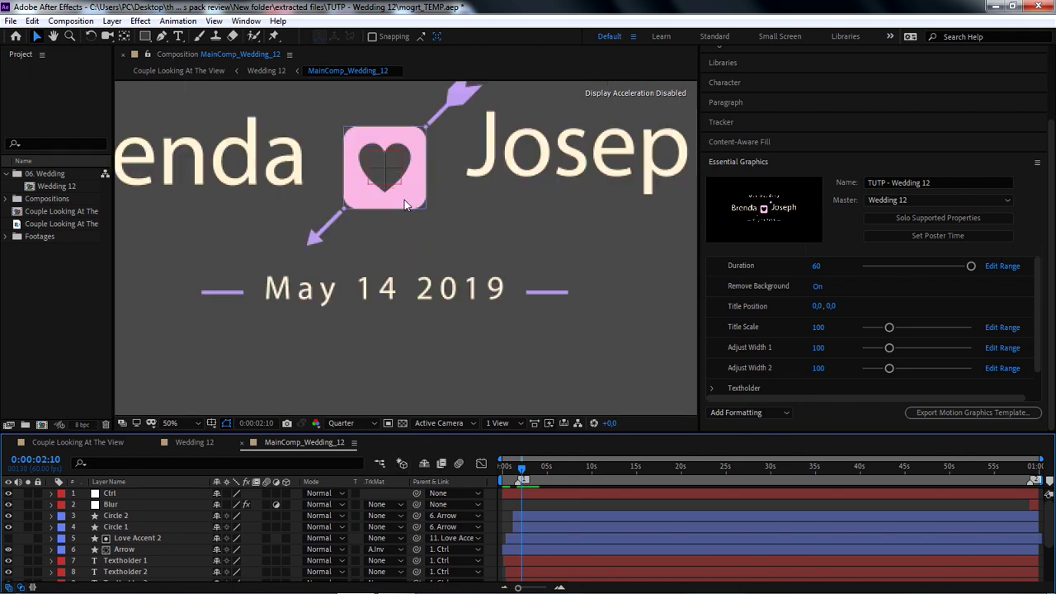
{"action": "left_click", "coordinate": [407, 197]}
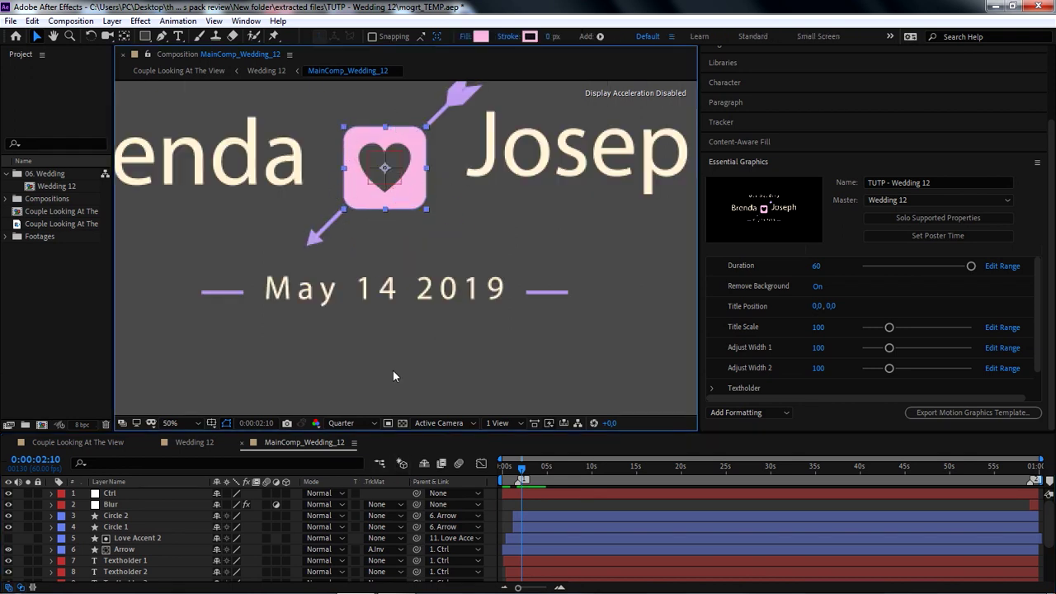
Set the Shape Love layer's Opacity to 50%.
{"action": "scroll", "coordinate": [181, 551], "scroll_direction": "down", "scroll_amount": 3}
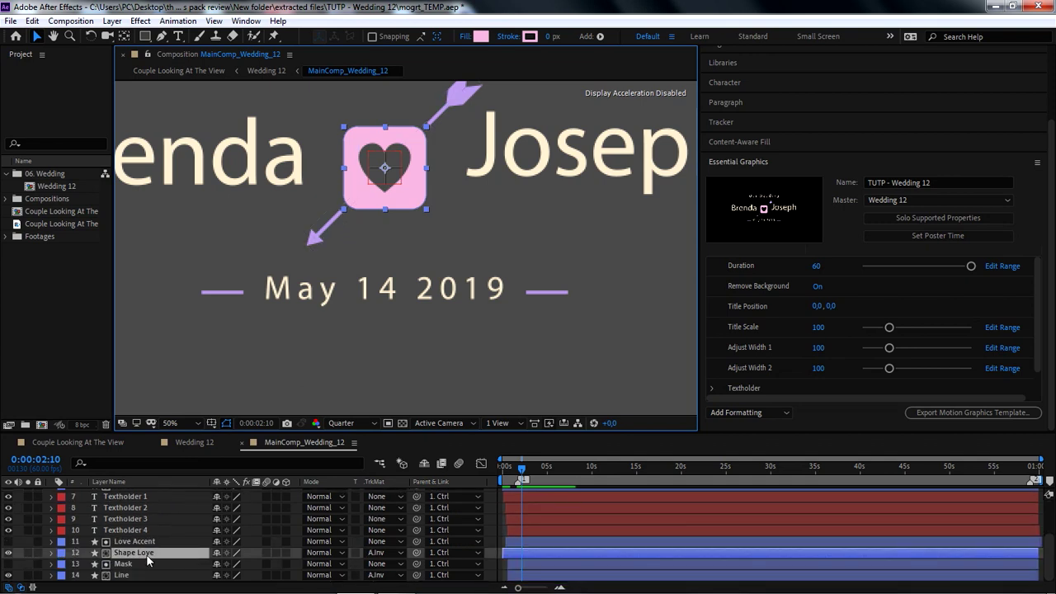
{"action": "key", "text": "t"}
{"action": "left_click_drag", "start_coordinate": [219, 564], "coordinate": [200, 571]}
{"action": "left_click", "coordinate": [219, 565]}
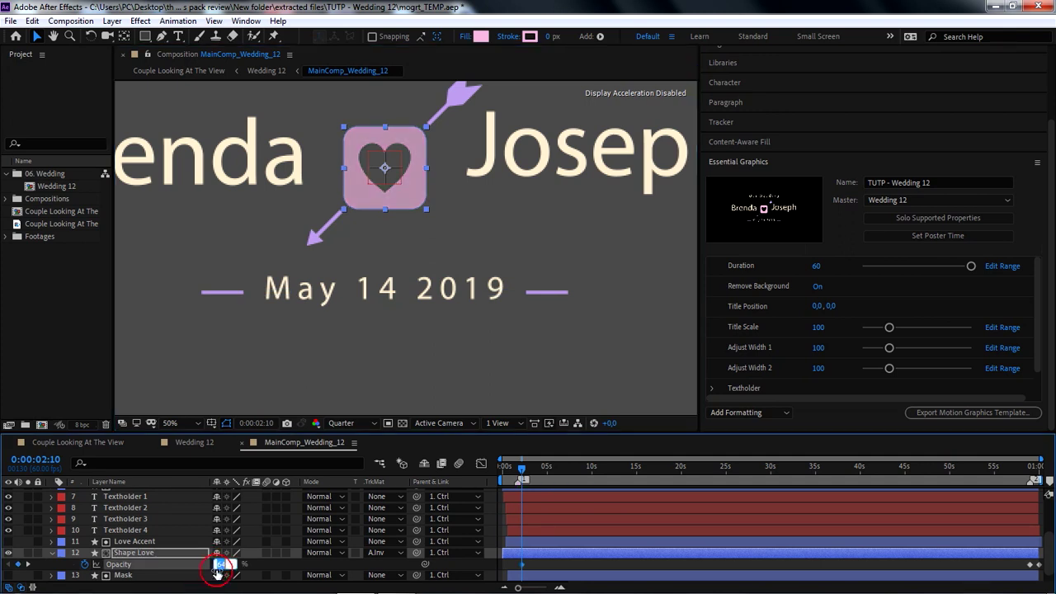
{"action": "type", "text": "50"}
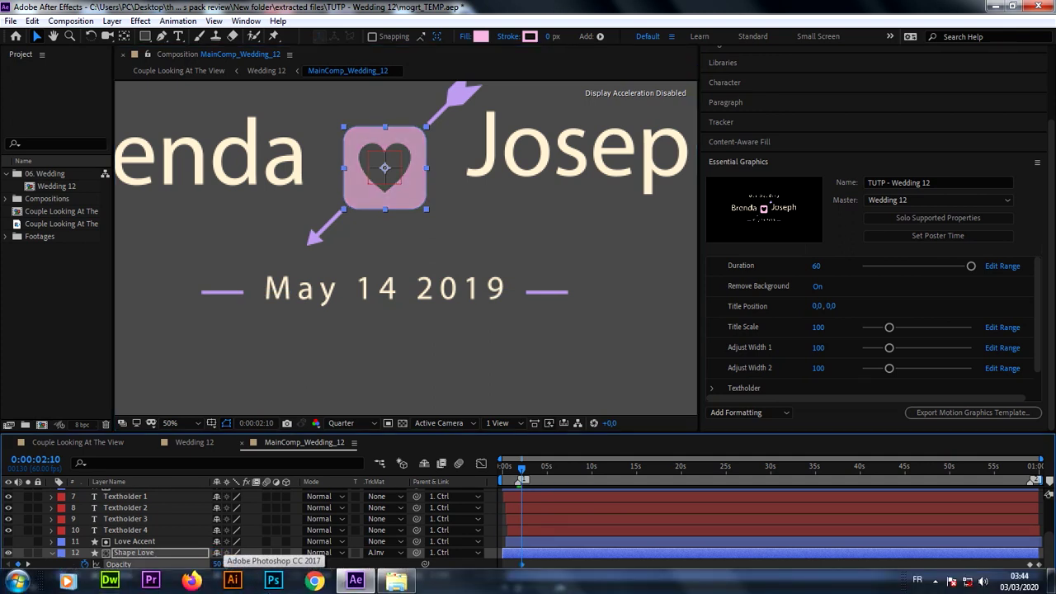
{"action": "key", "text": "Return"}
{"action": "scroll", "coordinate": [412, 255], "scroll_direction": "down", "scroll_amount": 2}
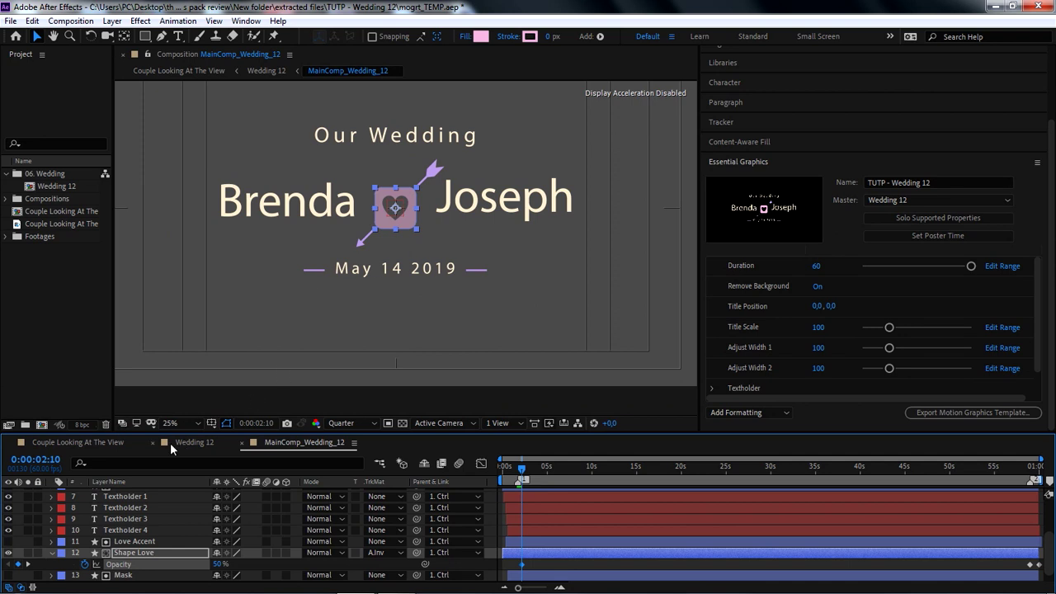
In Couple Looking At The View, make layer 2 visible and drag the Wedding 12 title higher.
{"action": "left_click", "coordinate": [94, 442]}
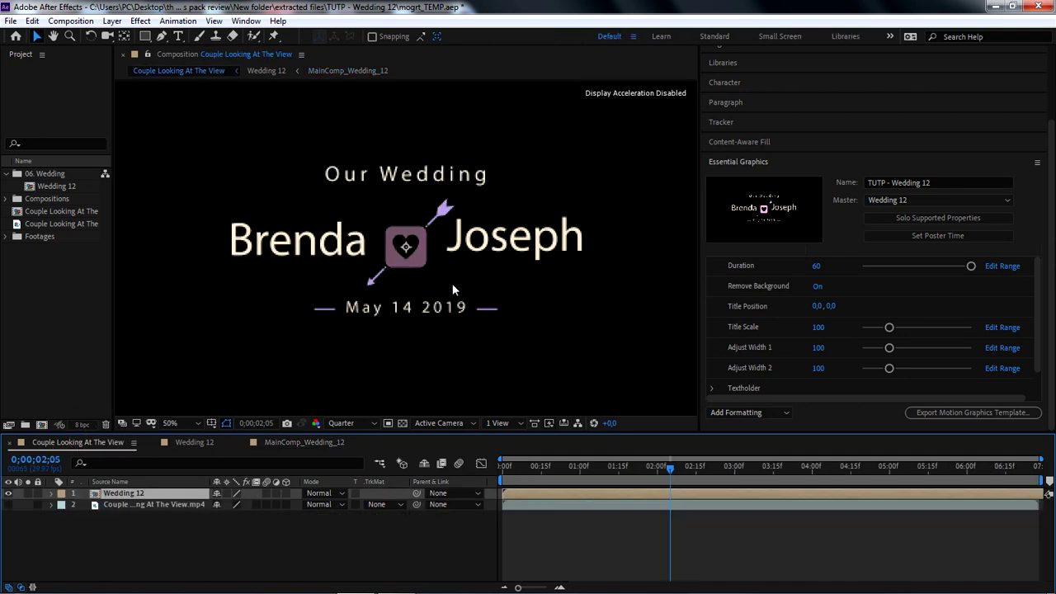
{"action": "left_click", "coordinate": [8, 504]}
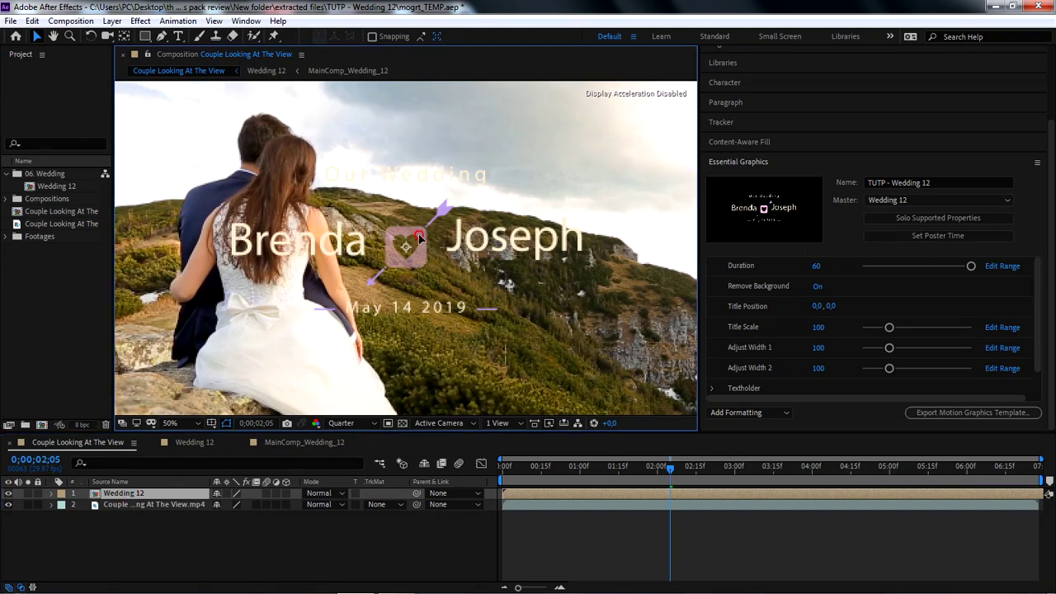
{"action": "left_click_drag", "start_coordinate": [437, 222], "coordinate": [511, 314]}
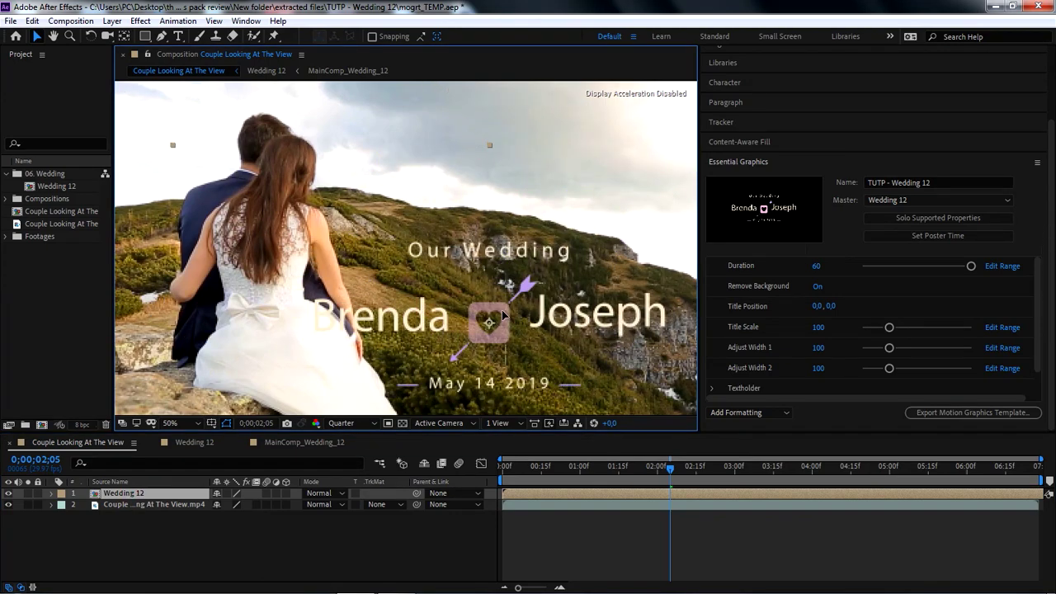
{"action": "left_click", "coordinate": [156, 493]}
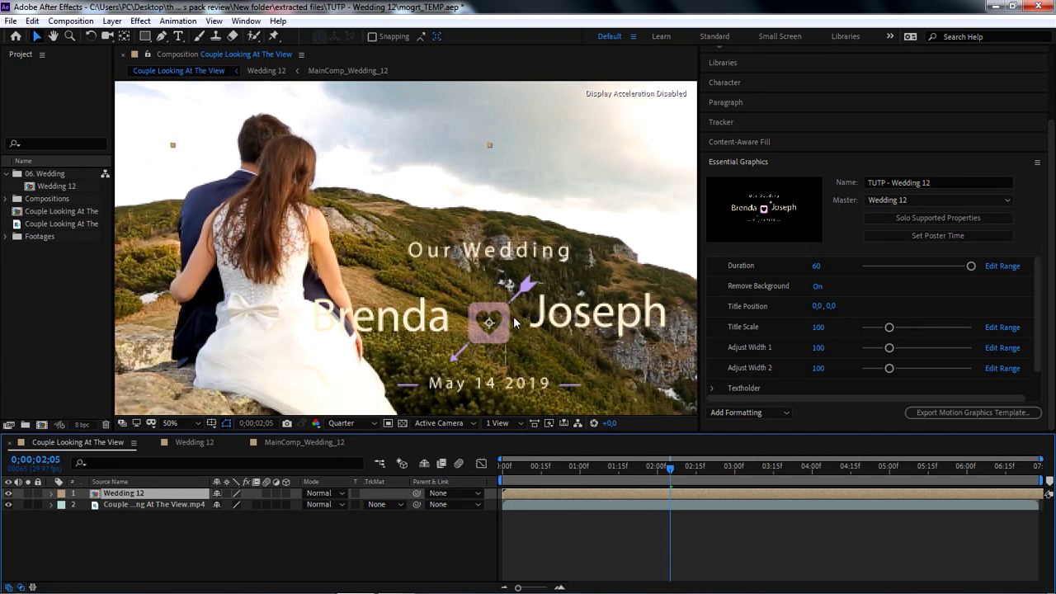
{"action": "left_click_drag", "start_coordinate": [507, 330], "coordinate": [462, 315]}
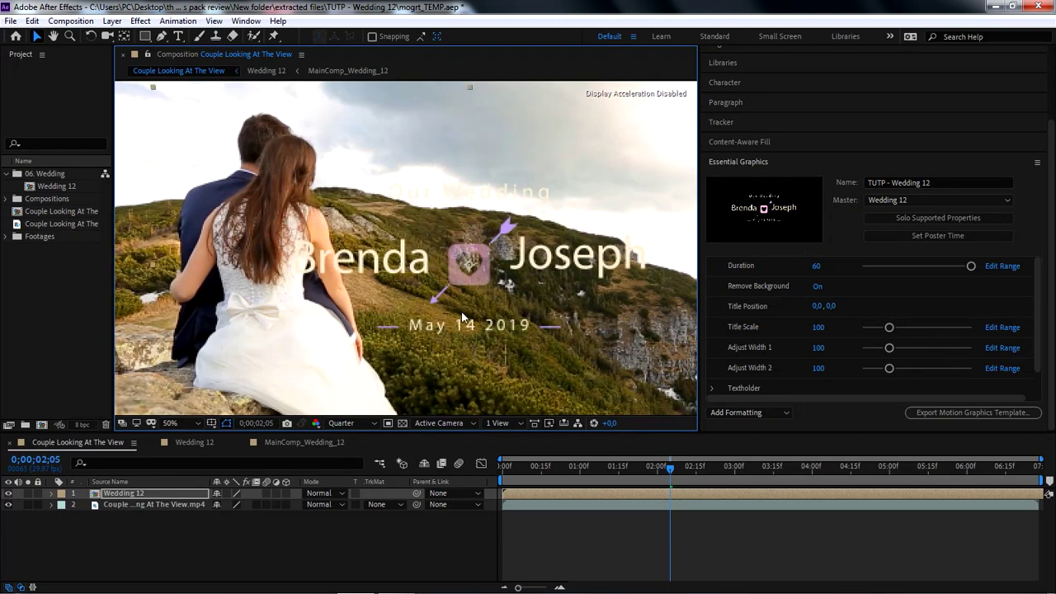
{"action": "left_click", "coordinate": [137, 548]}
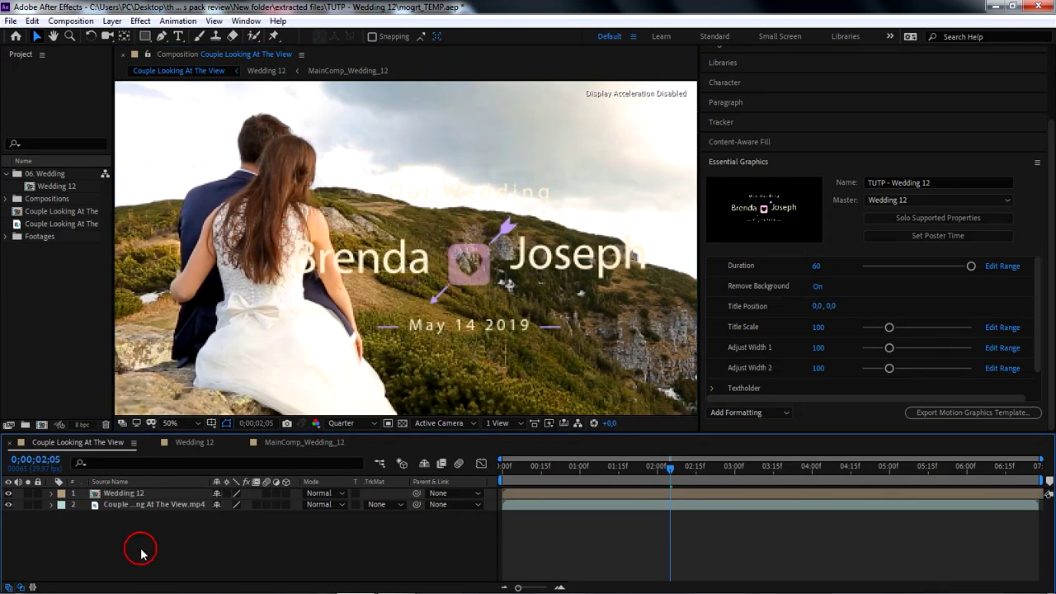